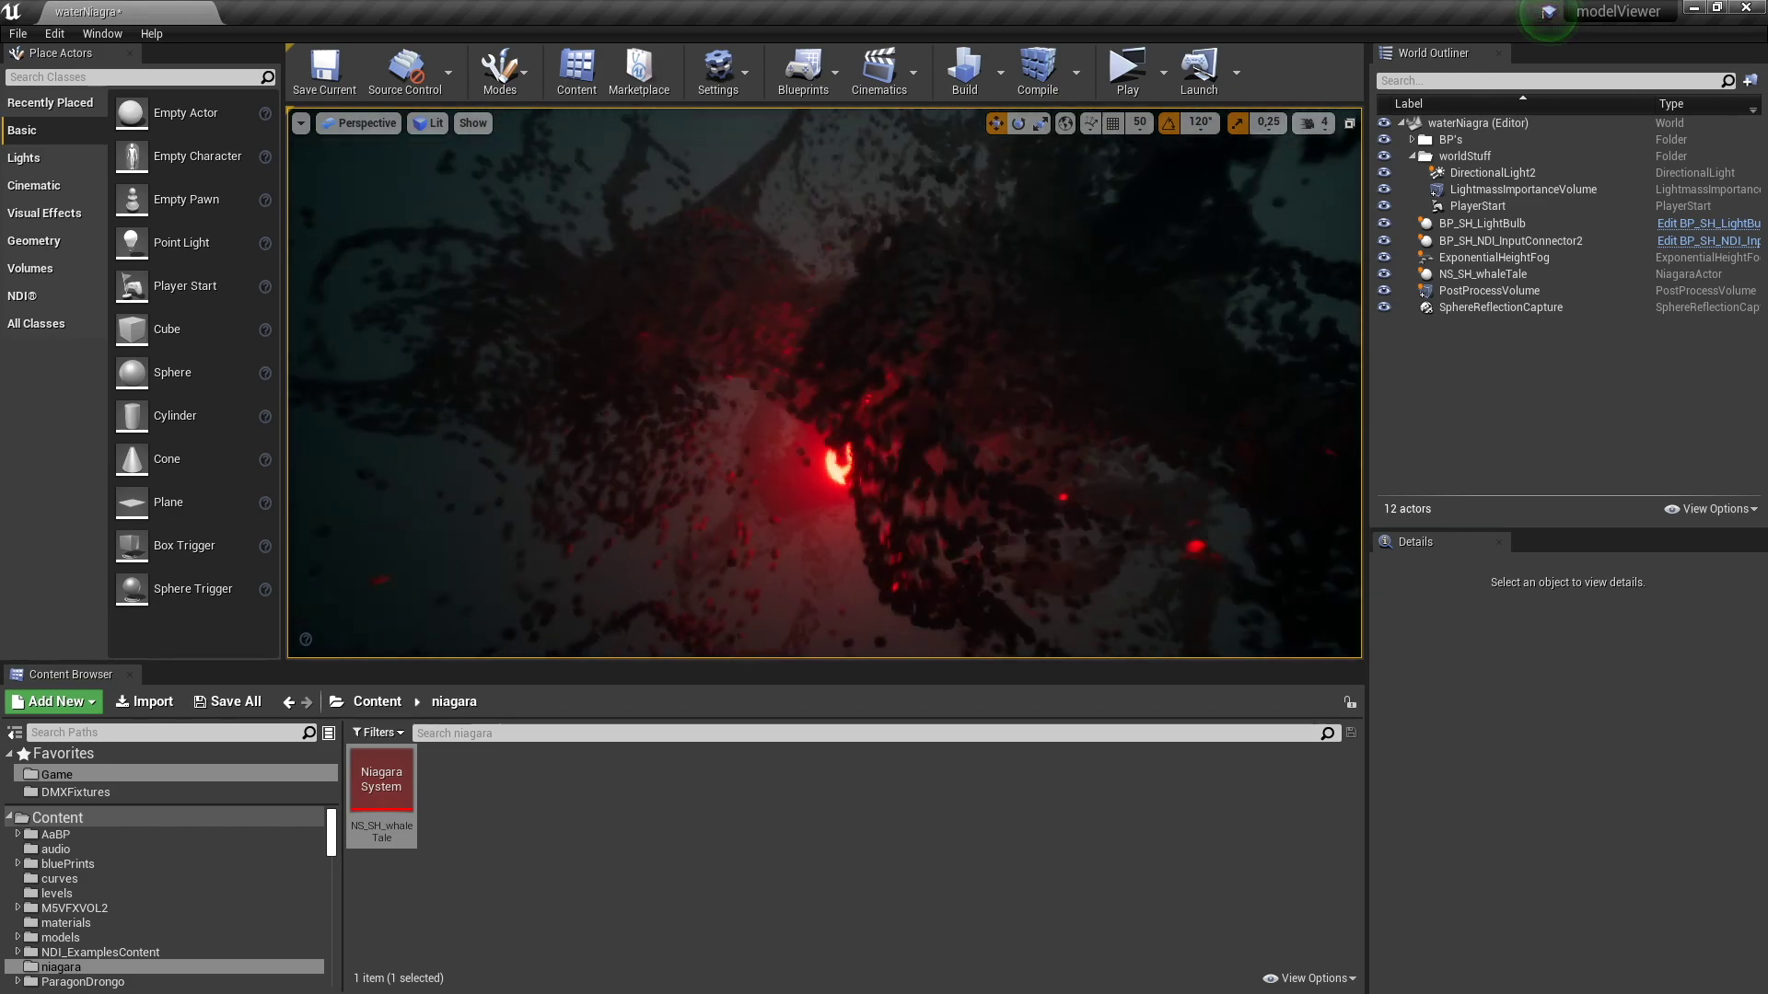
Delete the NS_SH_whaleTale particle actor from the level
click(805, 538)
key(Delete)
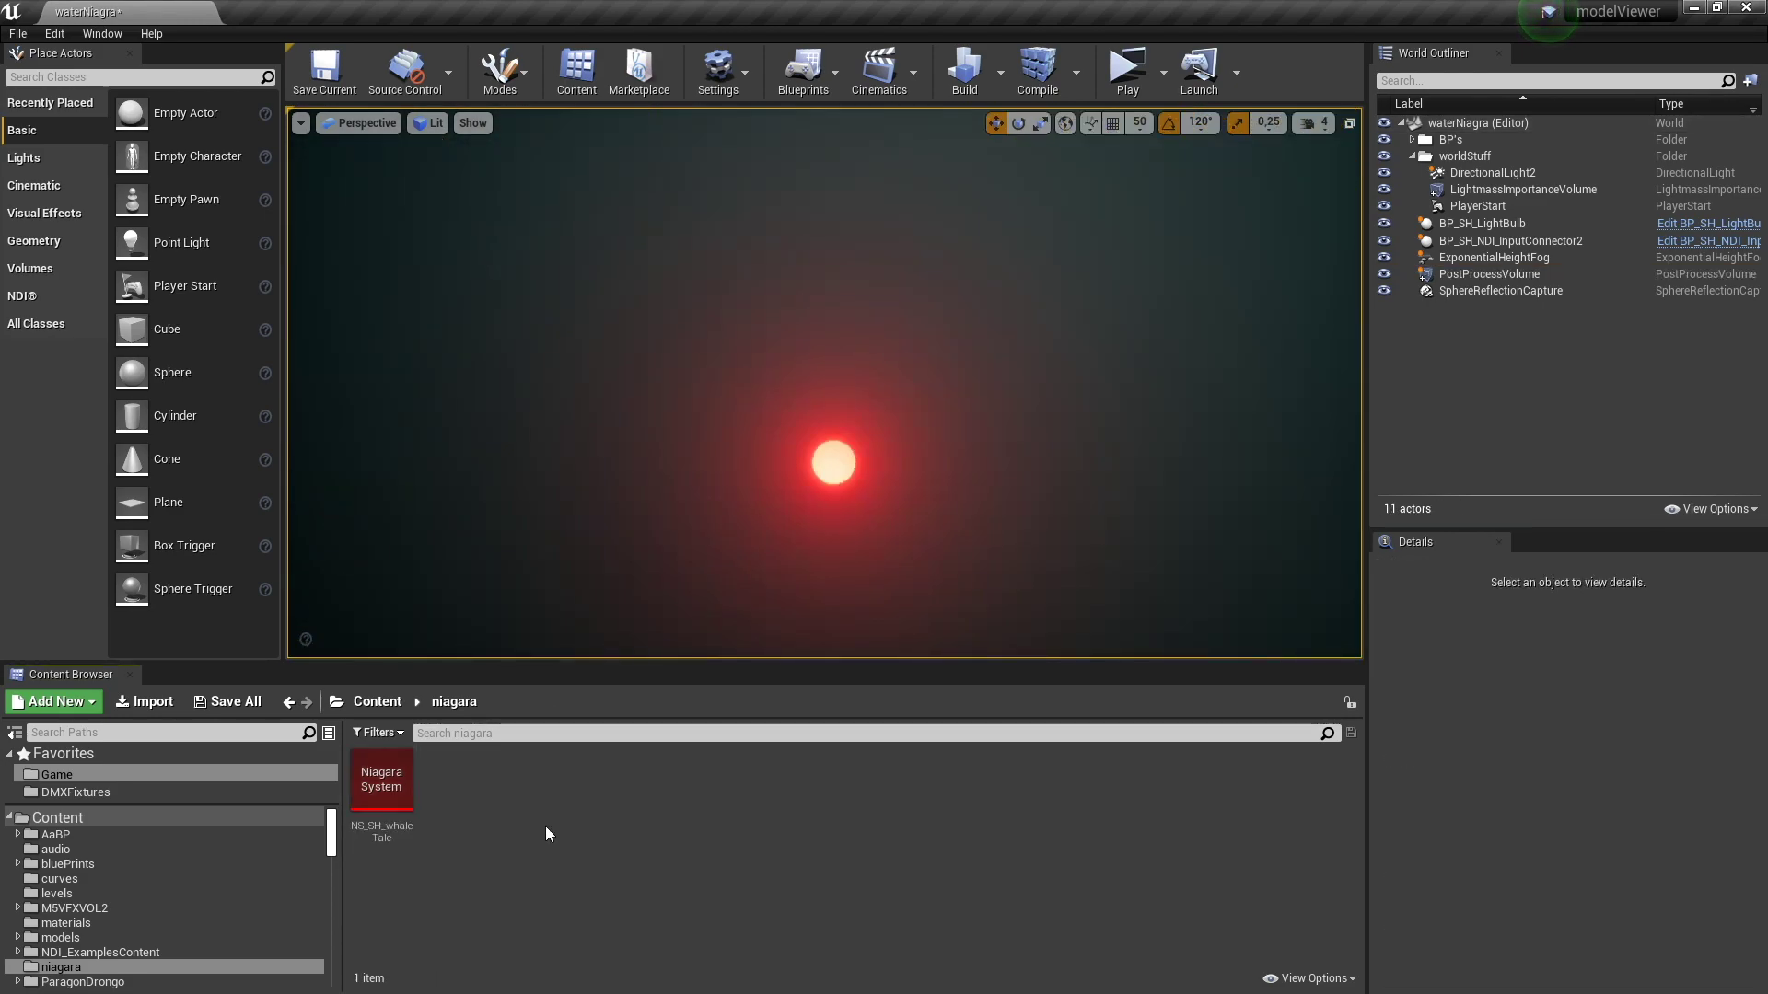
Create a Niagara system in the niagara folder from the Hanging Particulates emitter template and name it NI_TUT
right_click(490, 769)
mouse_move(552, 697)
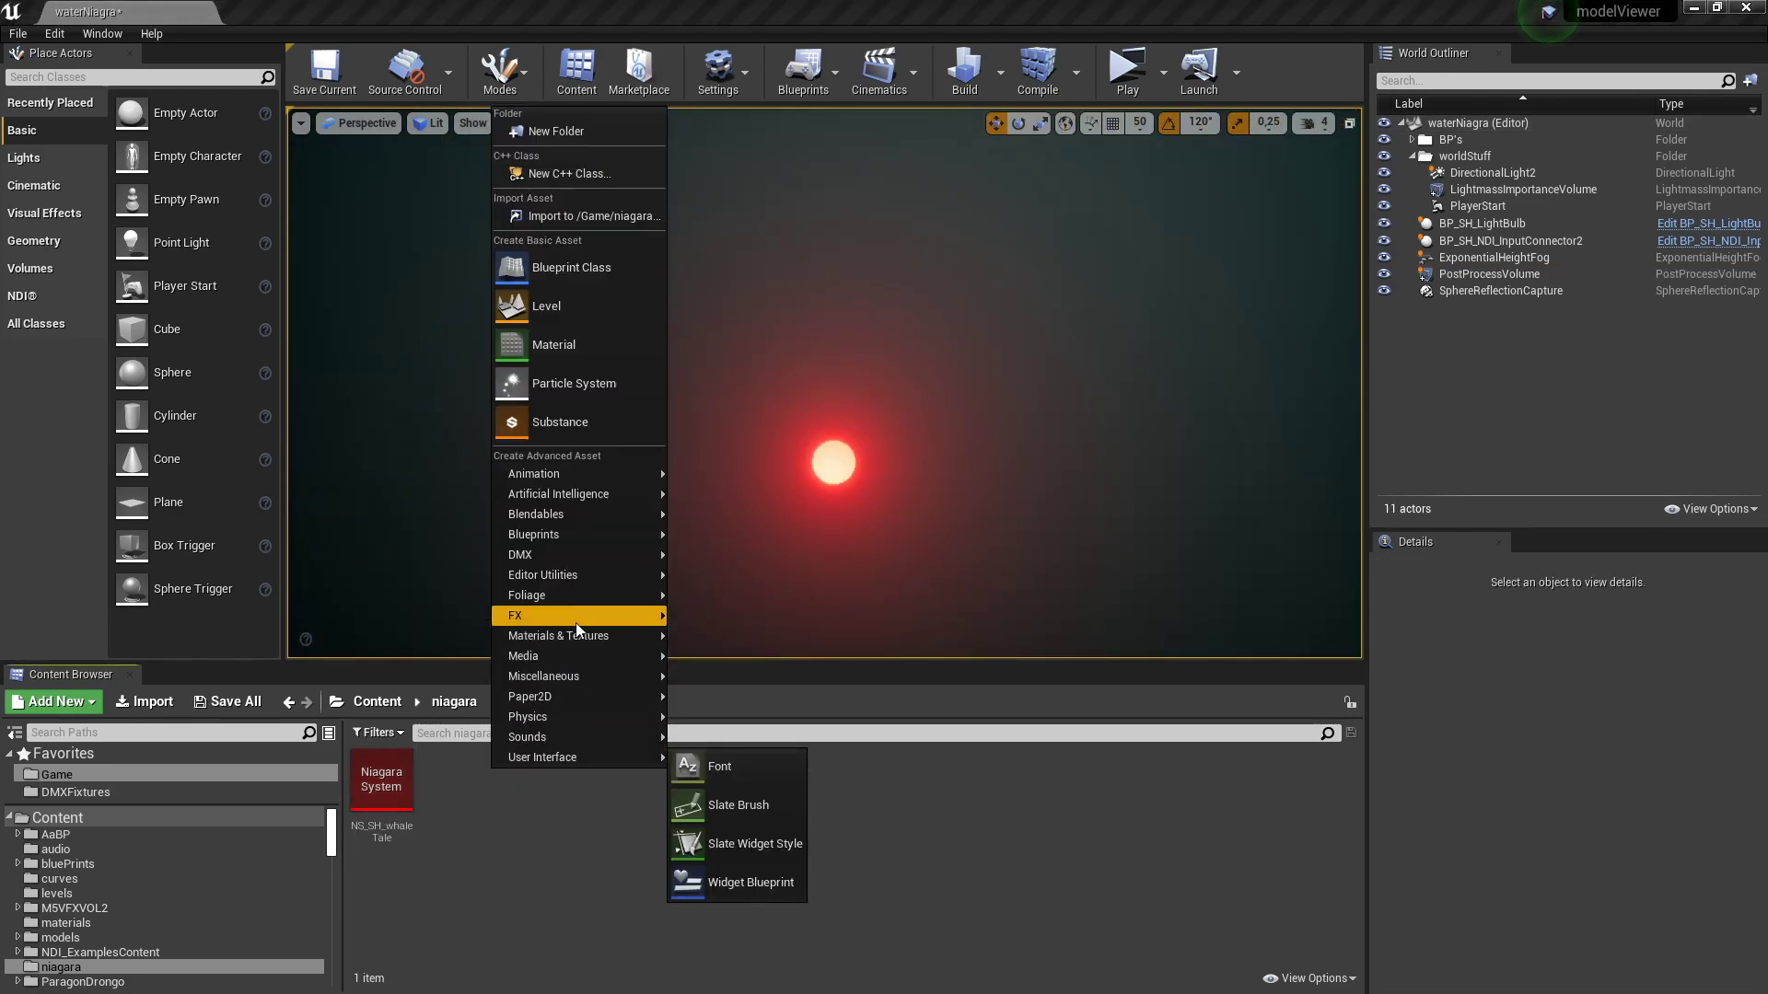
mouse_move(576, 615)
click(795, 892)
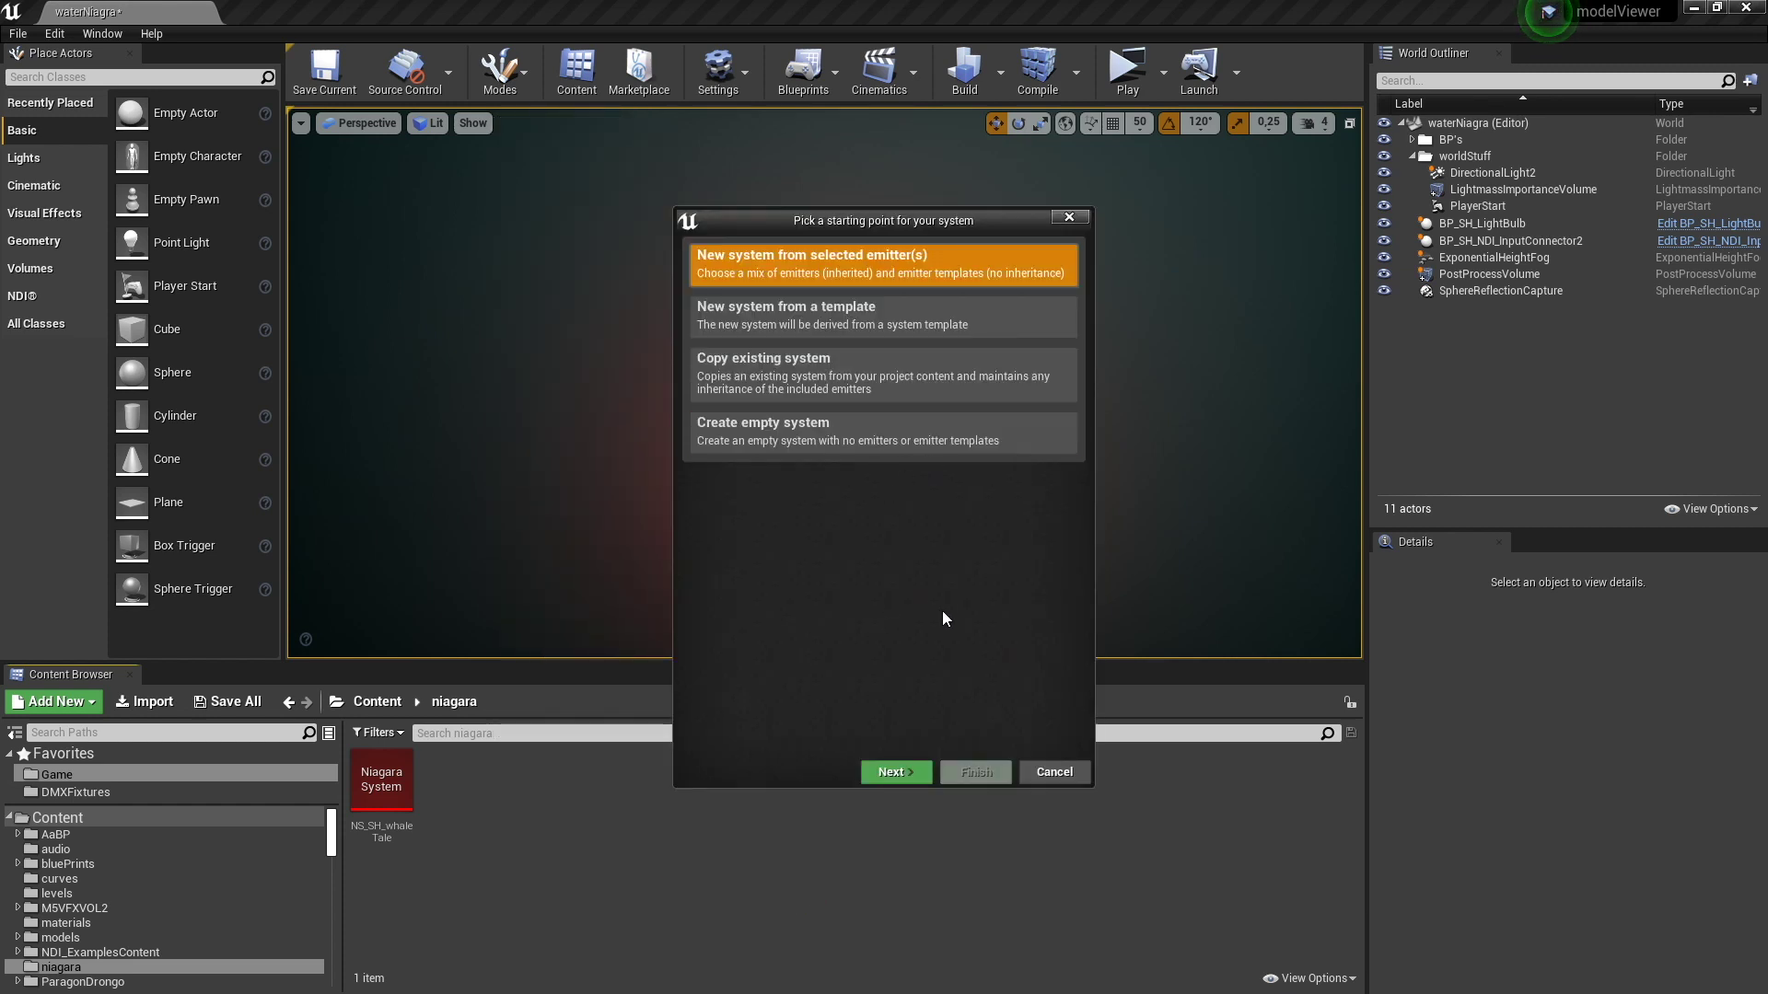
click(904, 768)
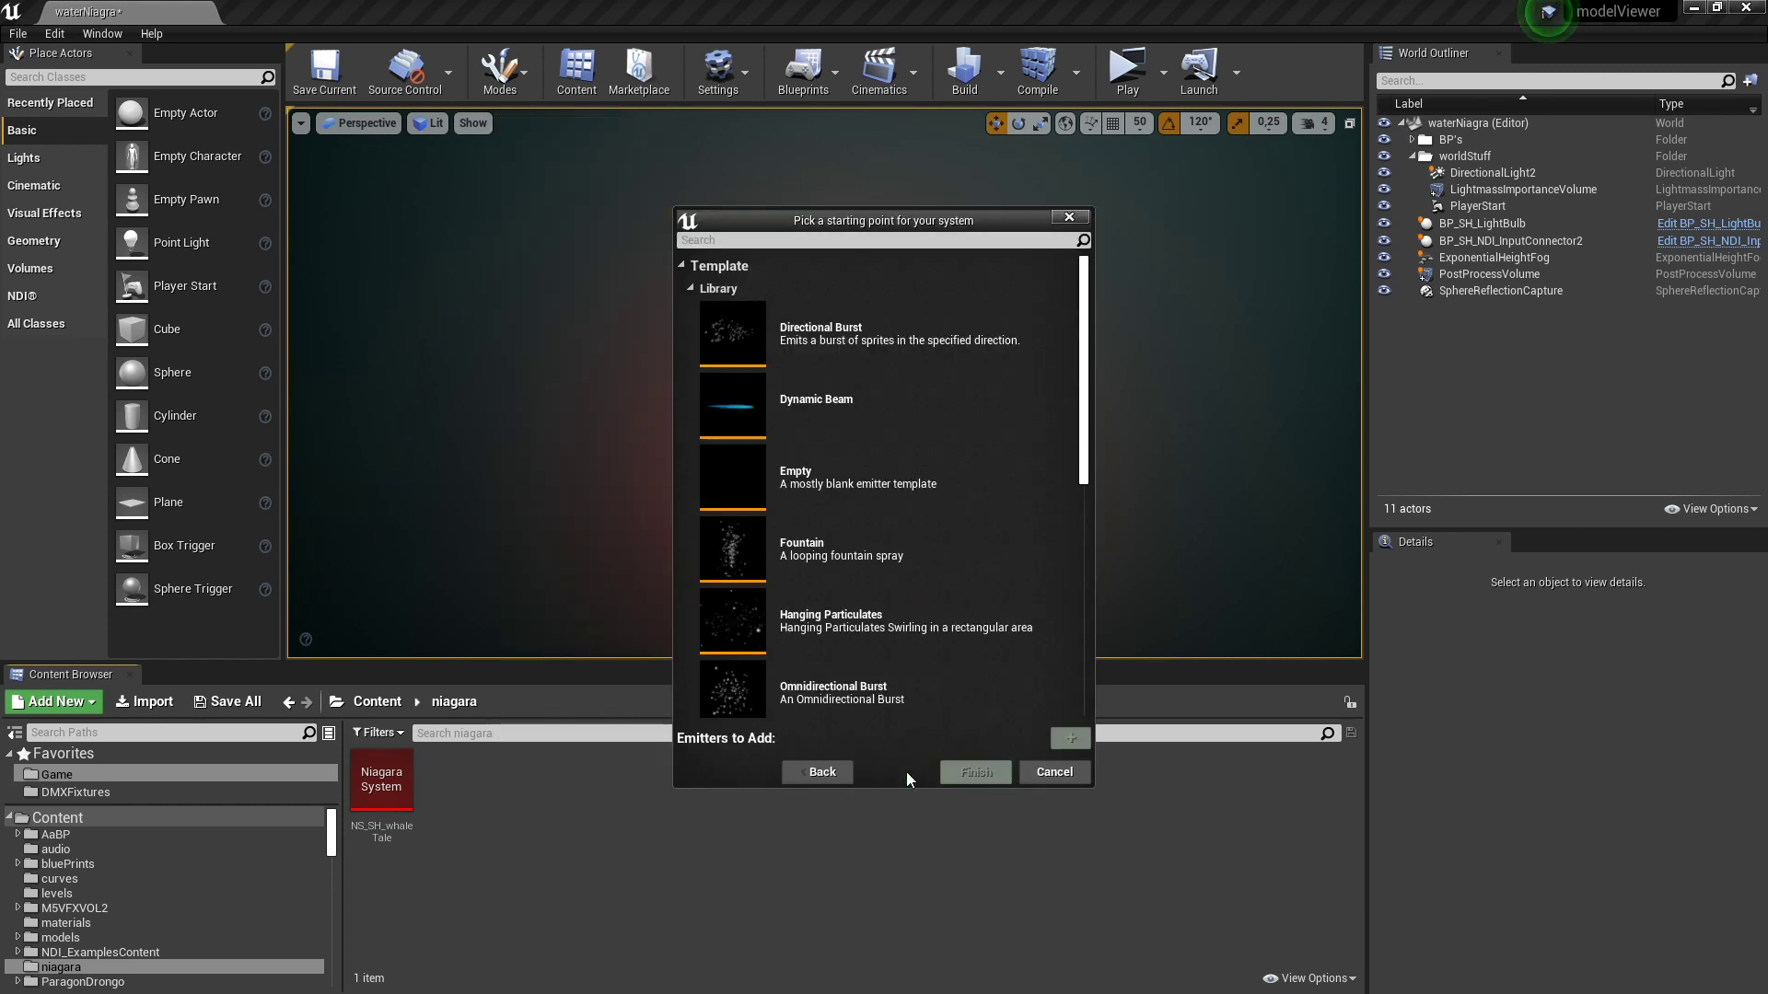
click(855, 619)
click(1070, 738)
click(978, 774)
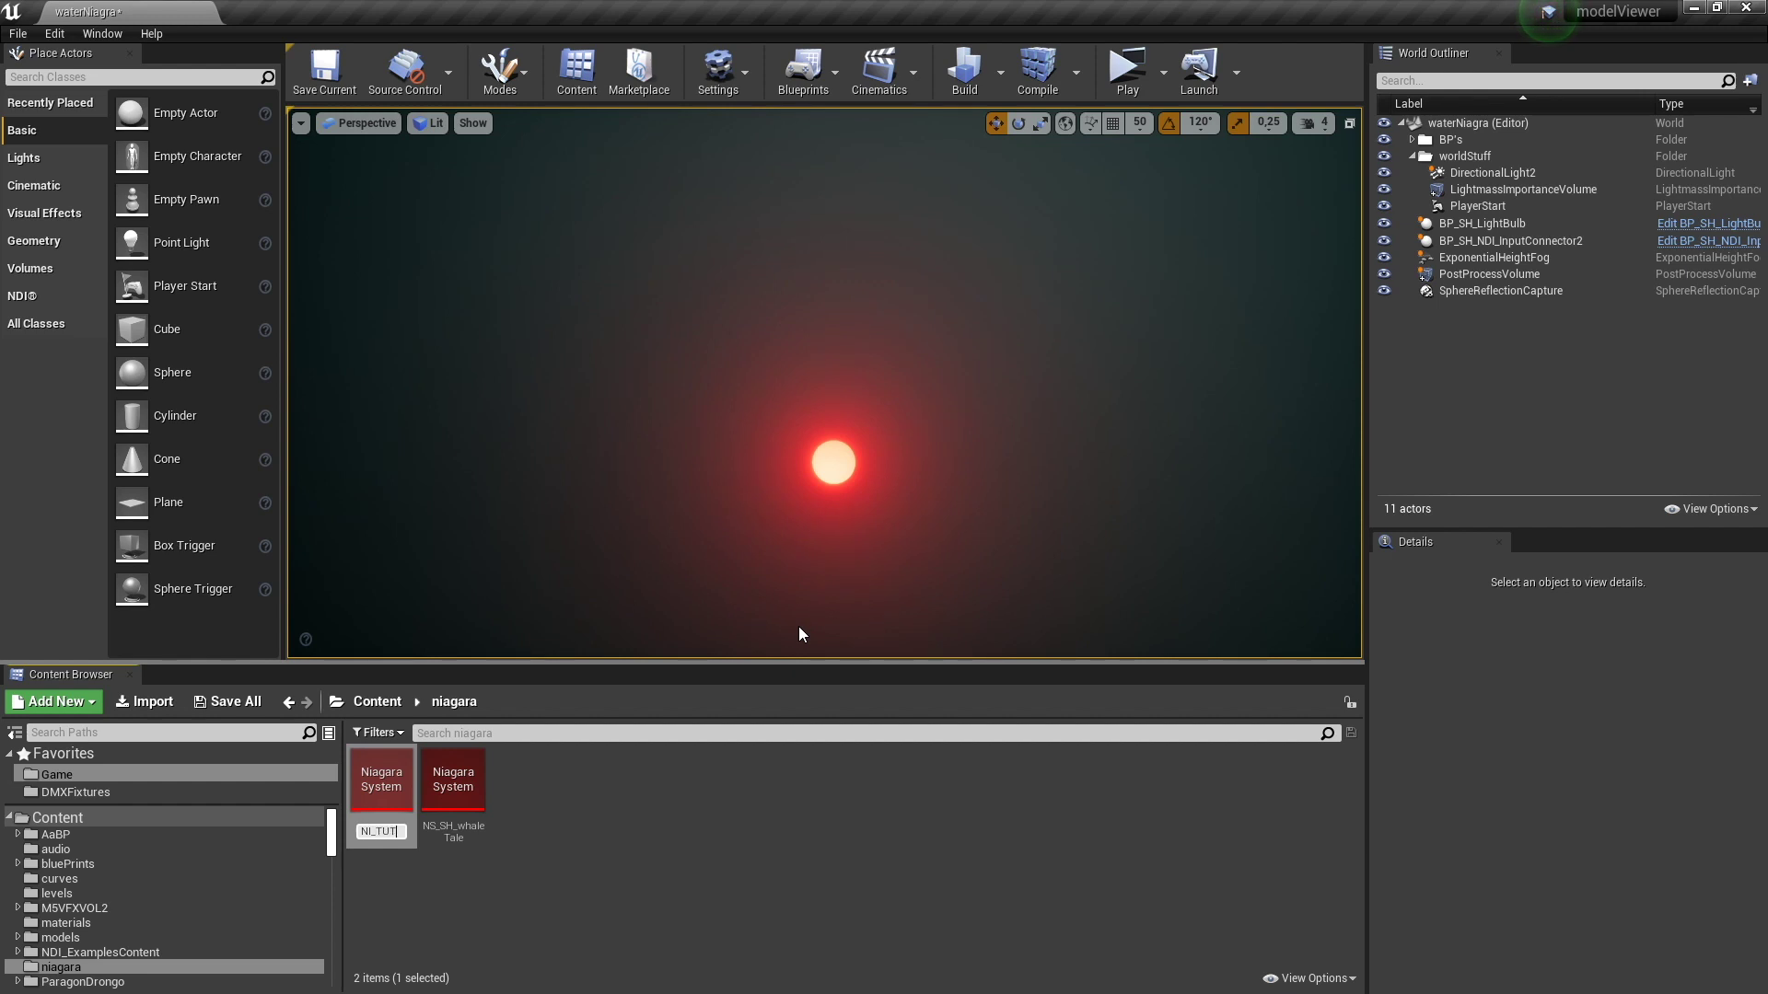
text(NI_TUT)
key(Return)
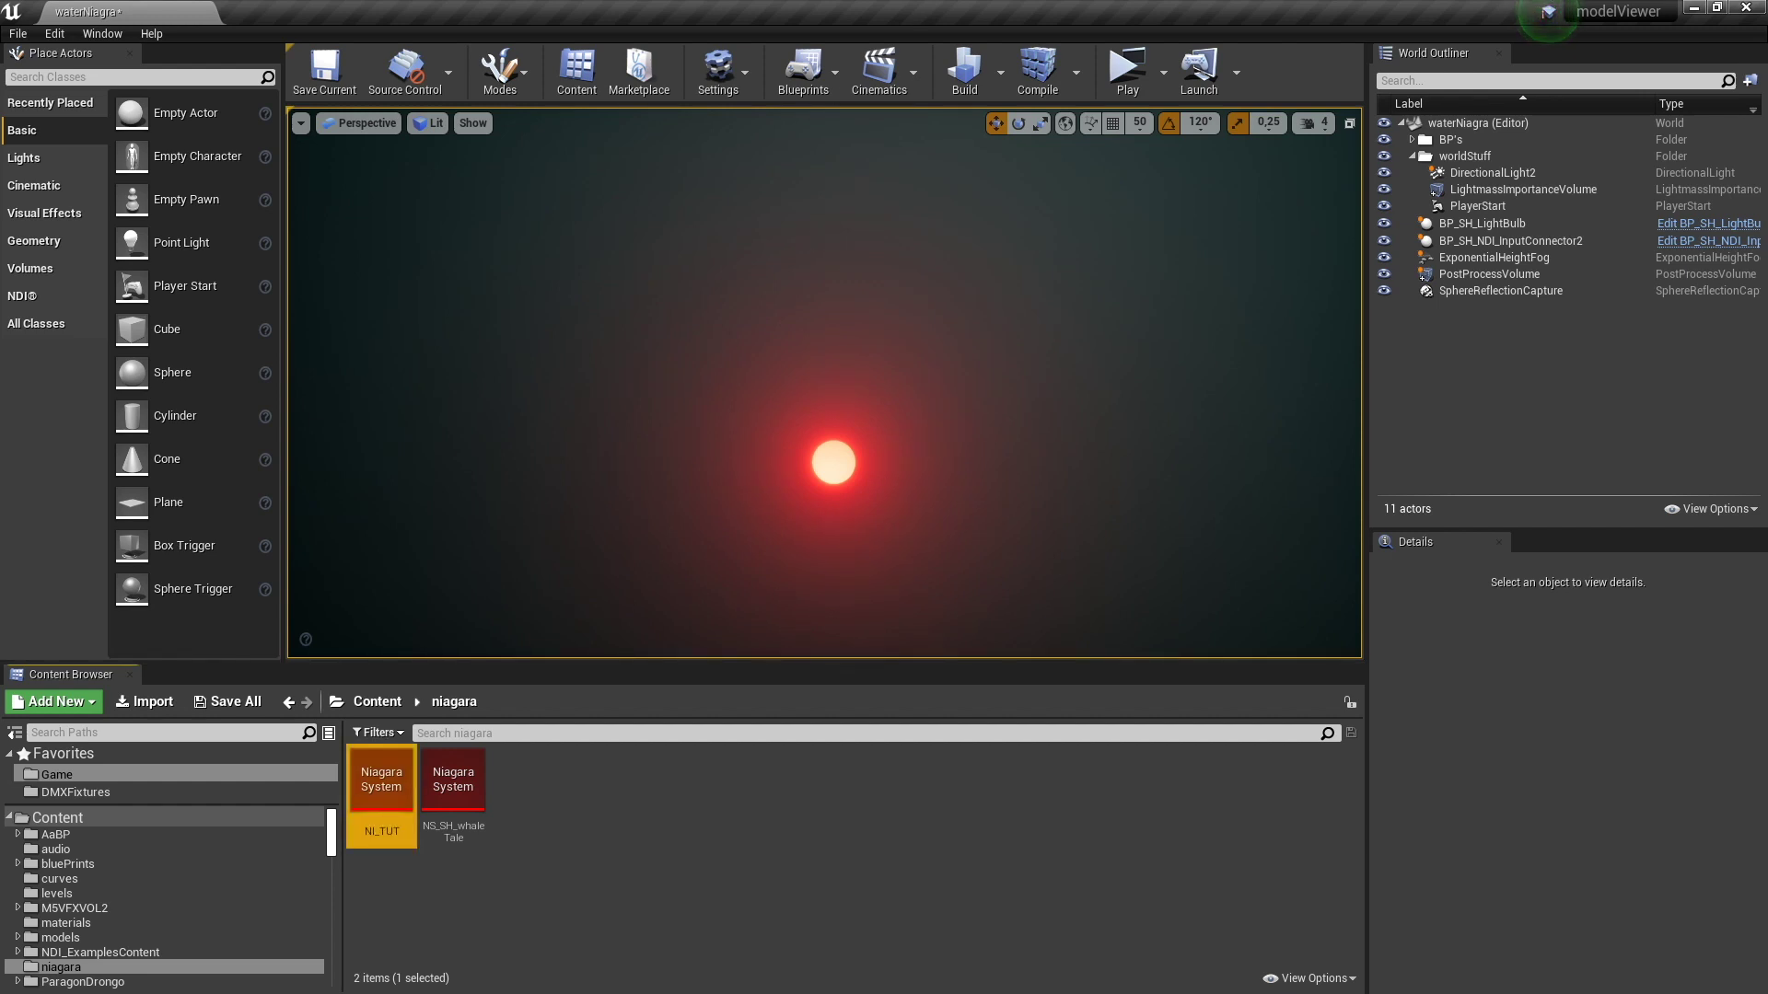
Open NI_TUT in a maximized editor and replace the HangingParticulates emitter's Sprite Renderer with a Mesh Renderer
double_click(407, 772)
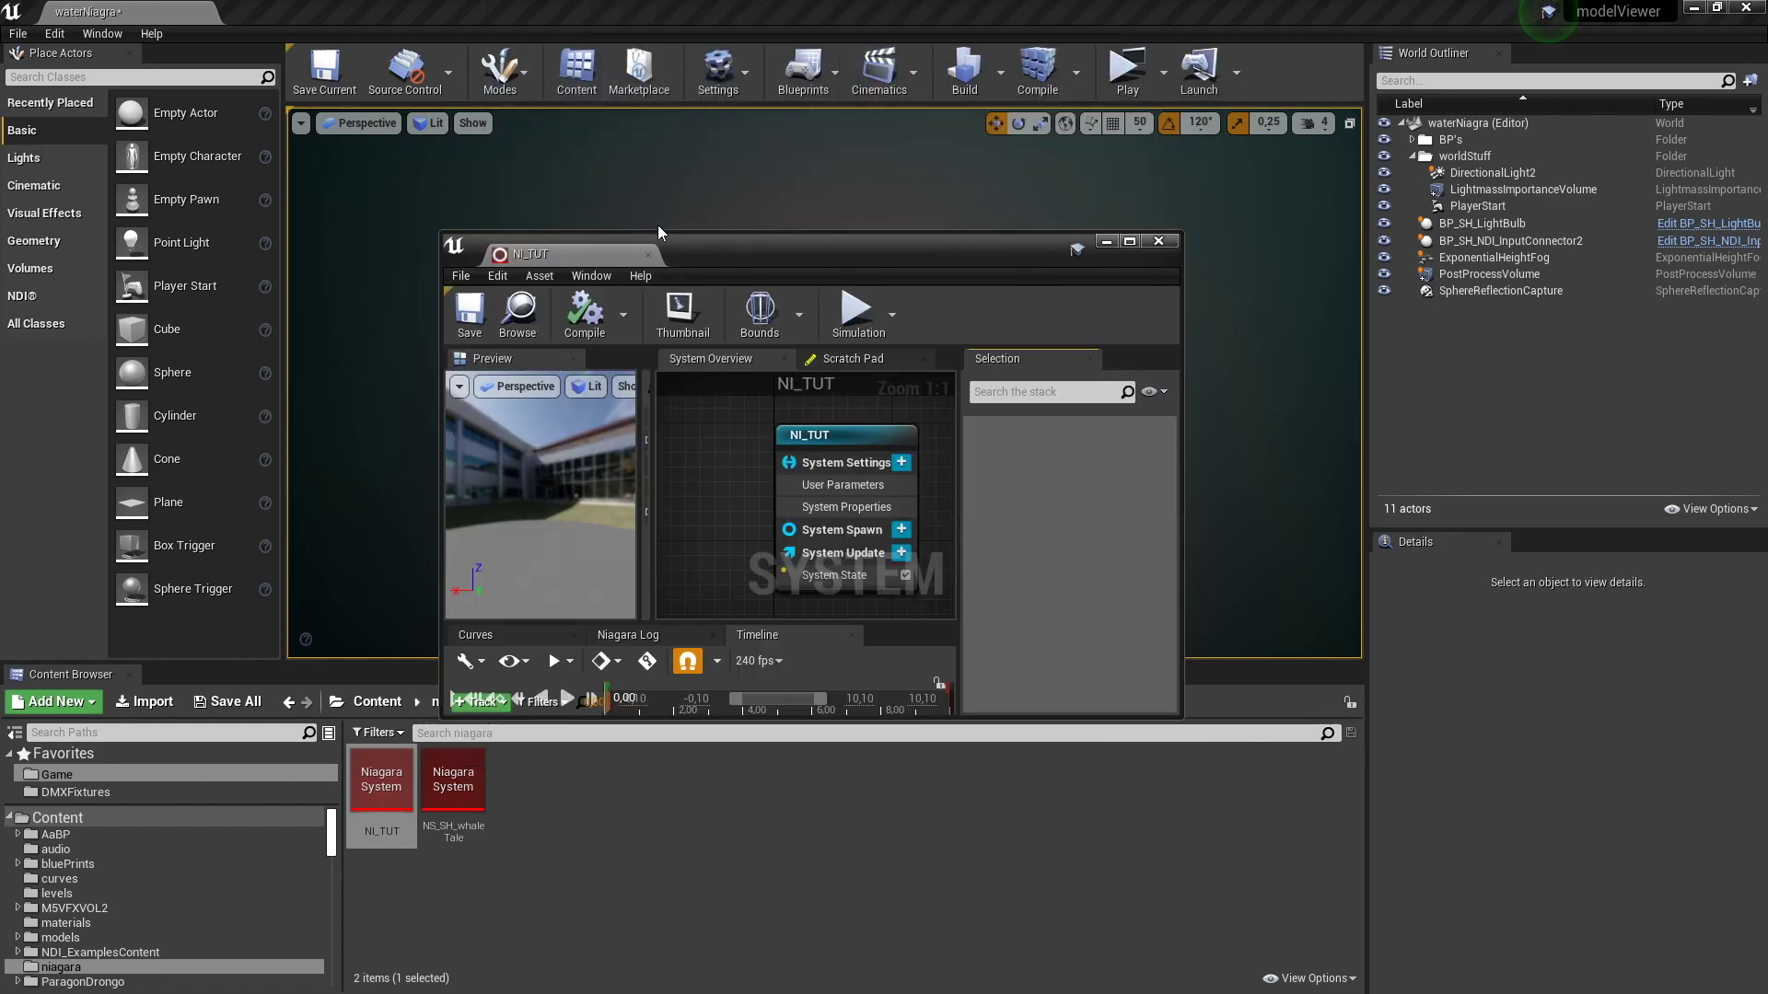
double_click(757, 254)
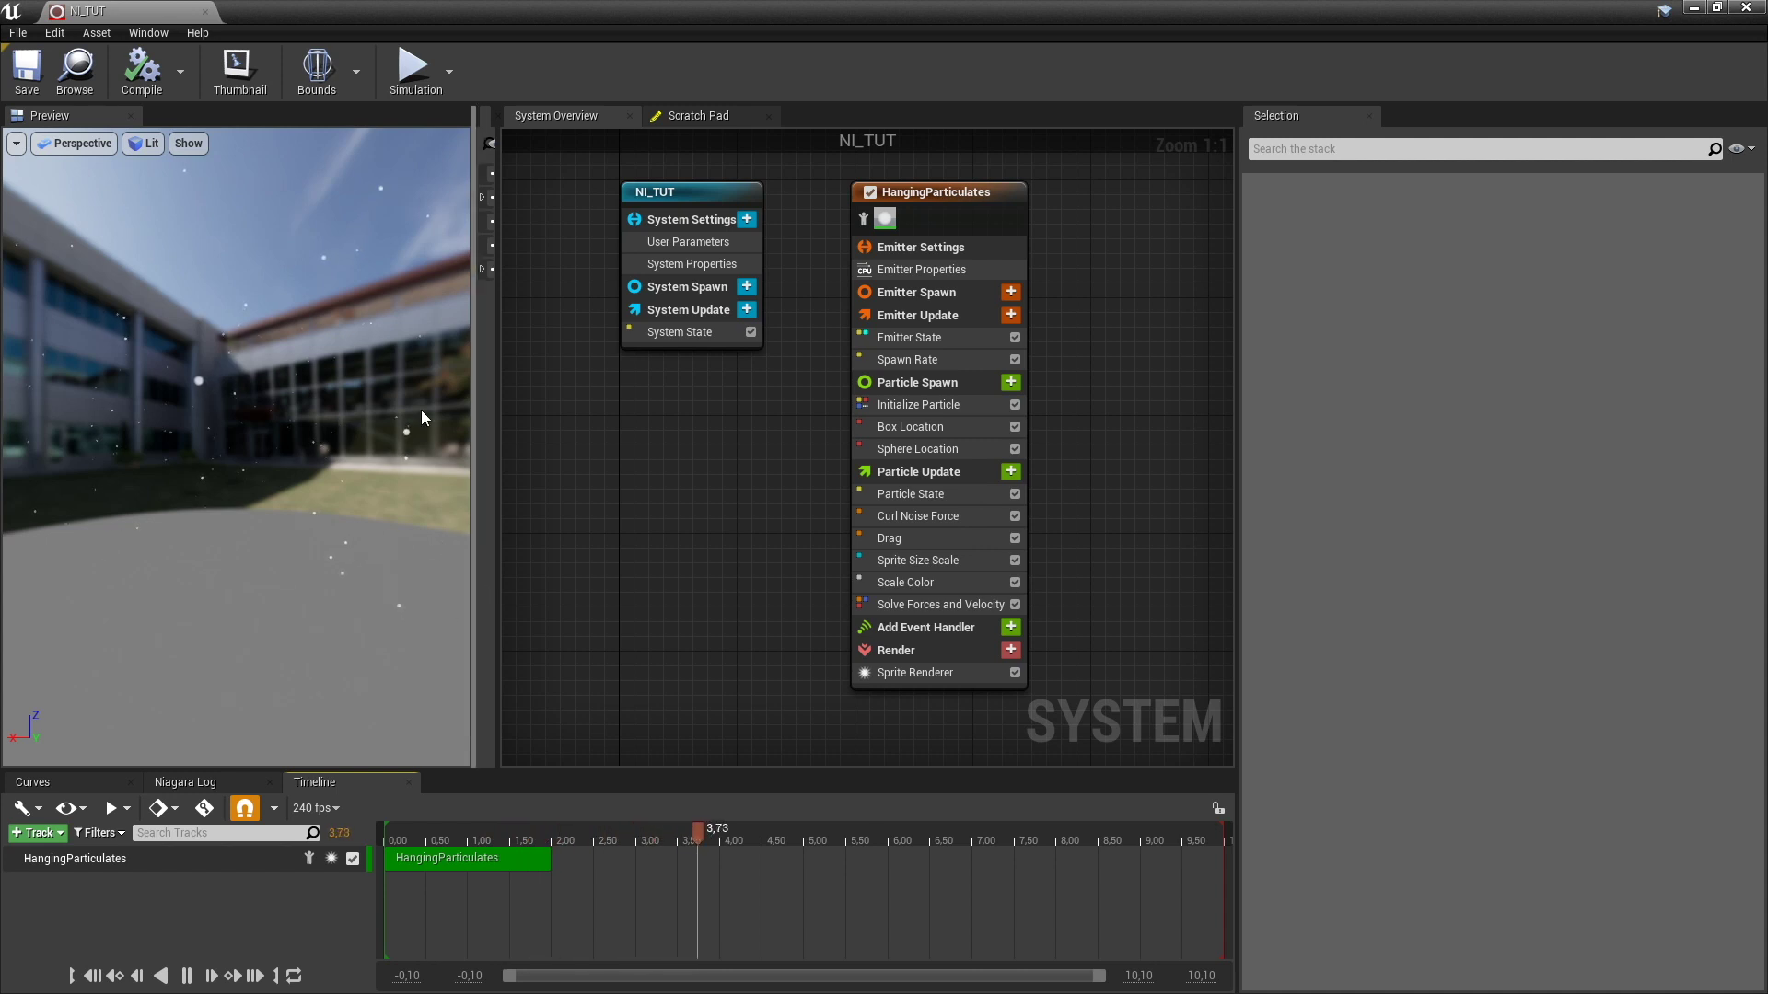
click(930, 677)
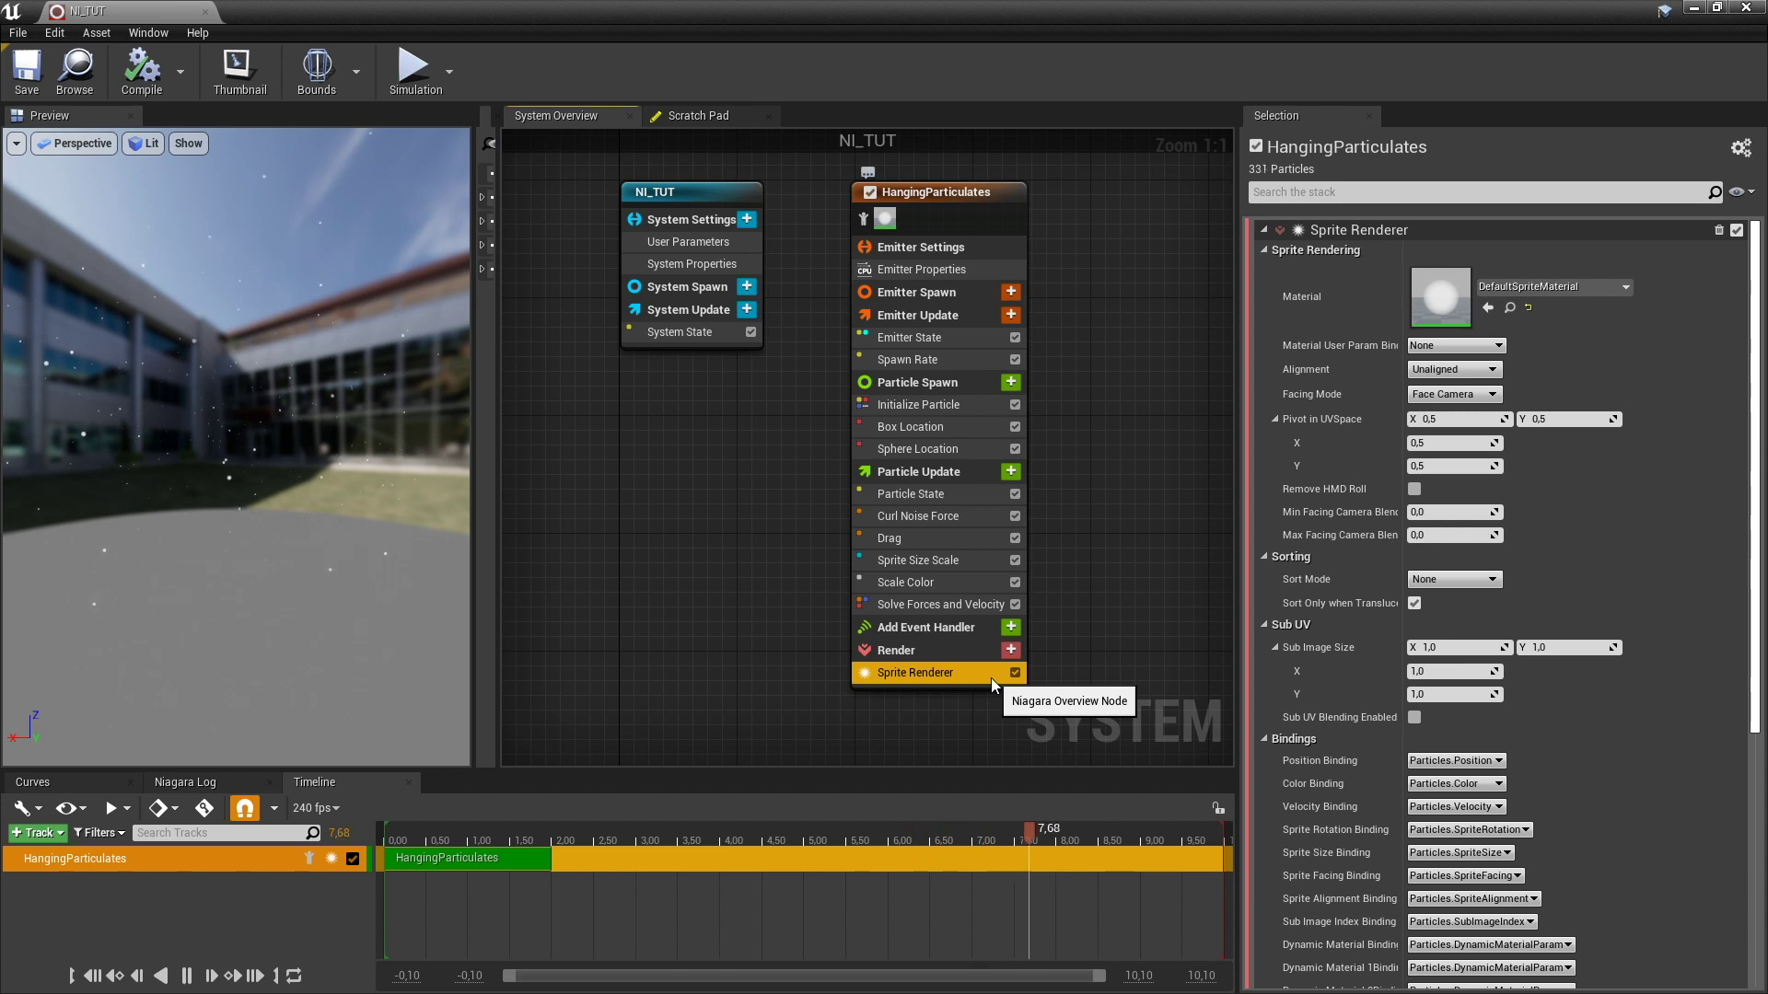
key(Delete)
click(1010, 650)
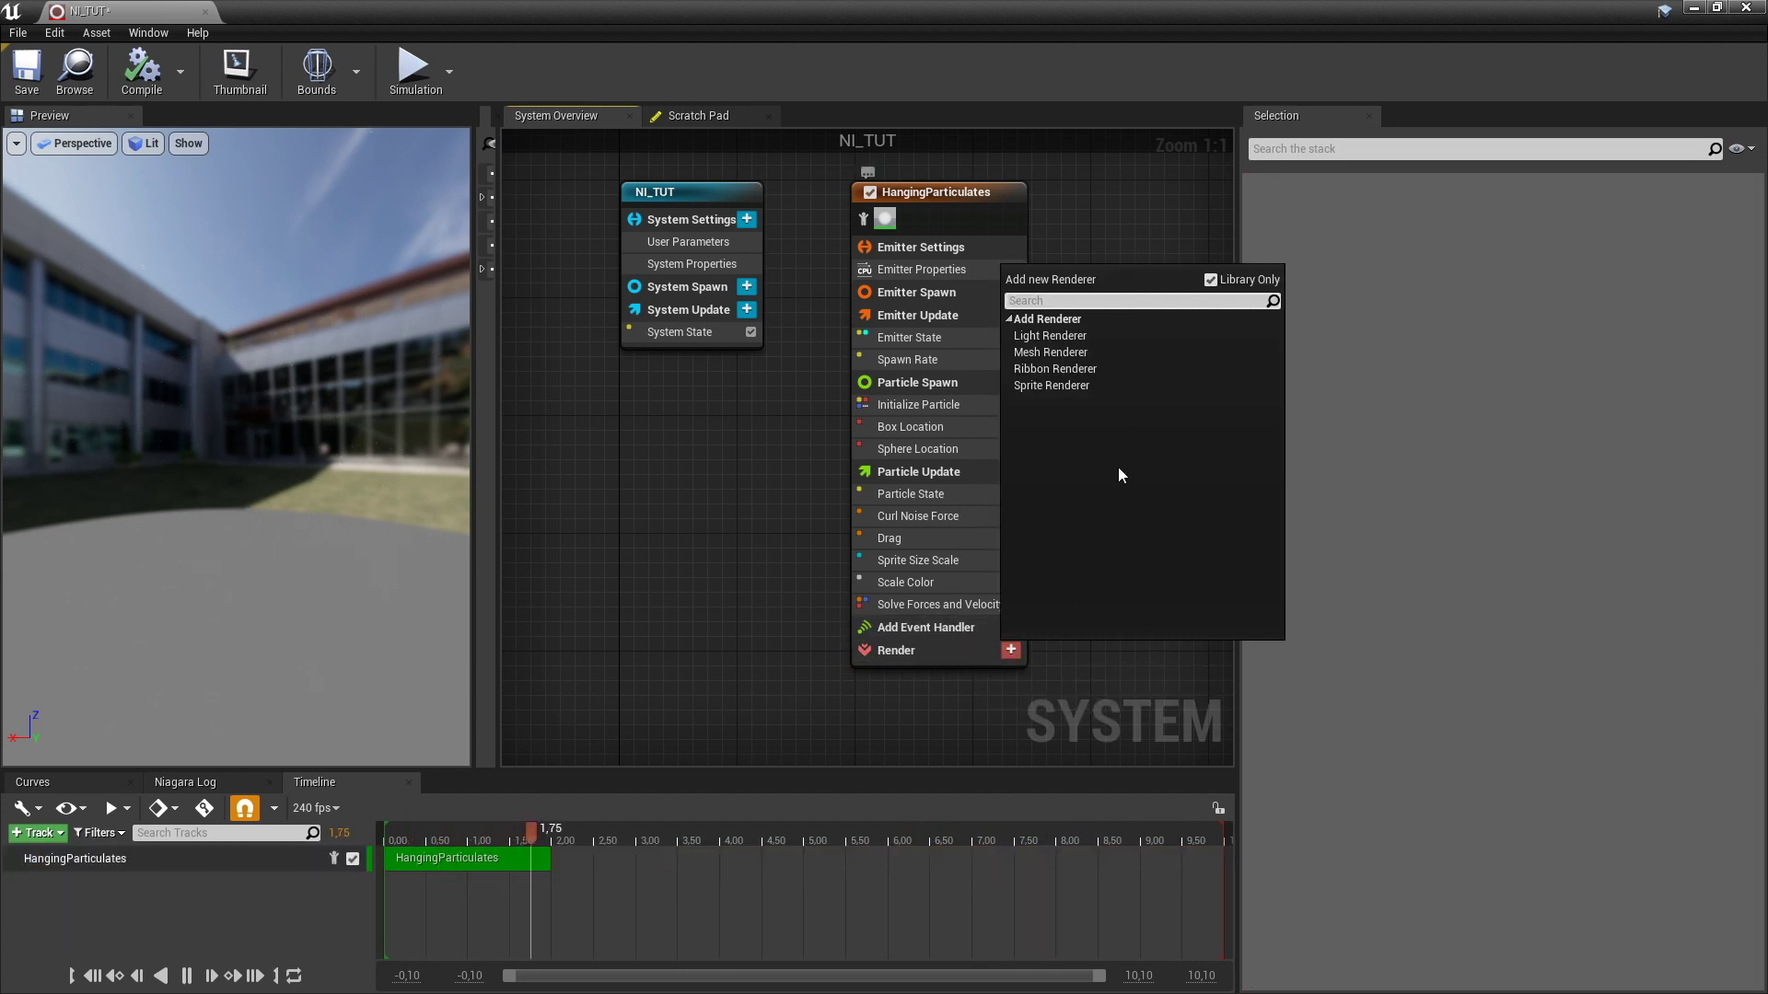
click(1097, 352)
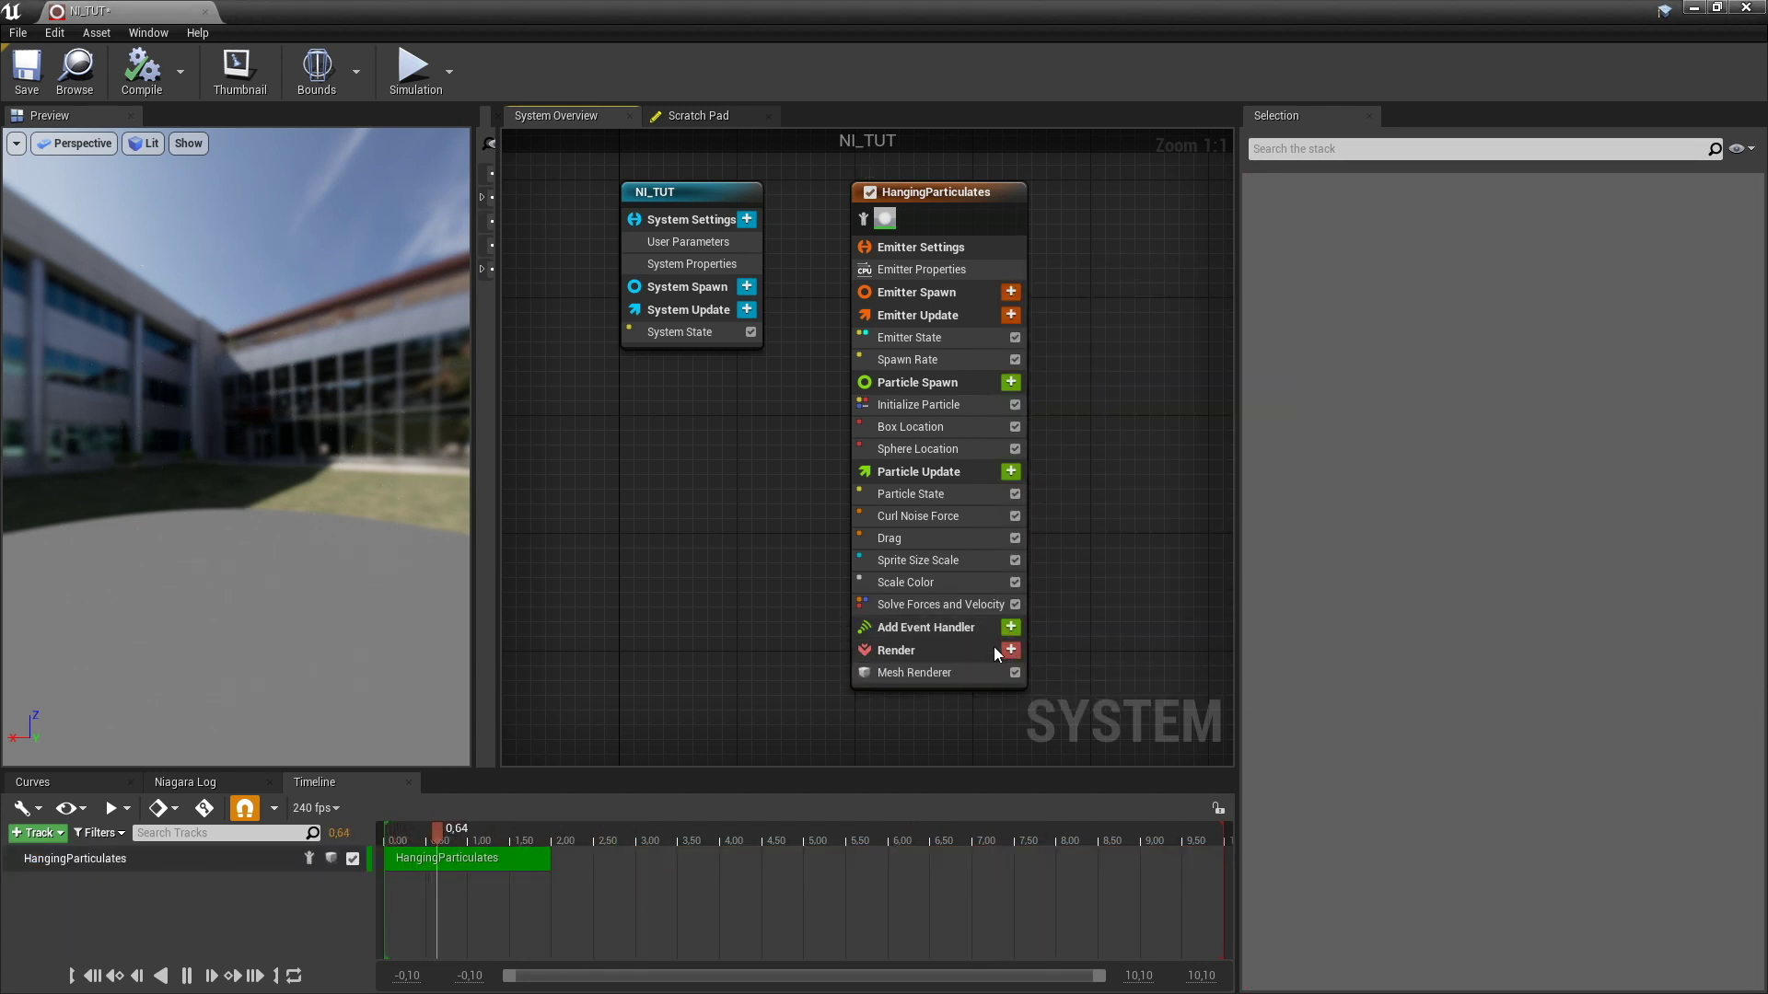
Assign 1M_Cube as the particle mesh of the Mesh Renderer
click(950, 671)
click(1502, 289)
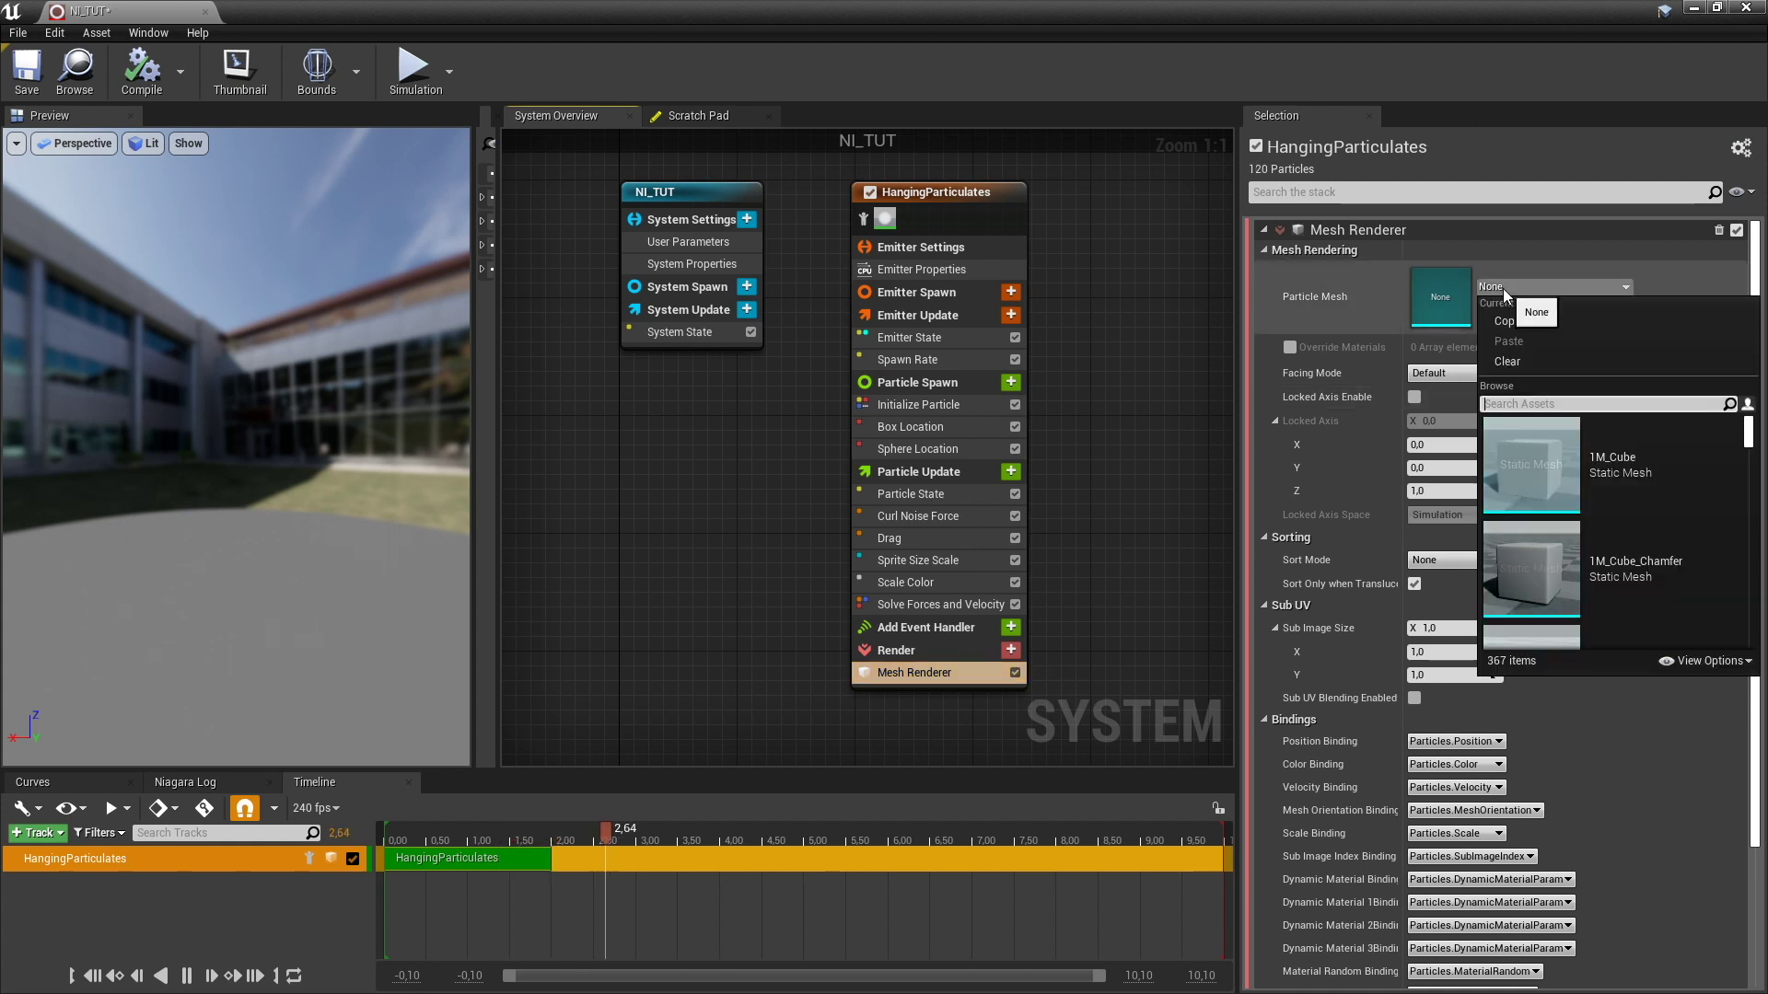
click(1538, 455)
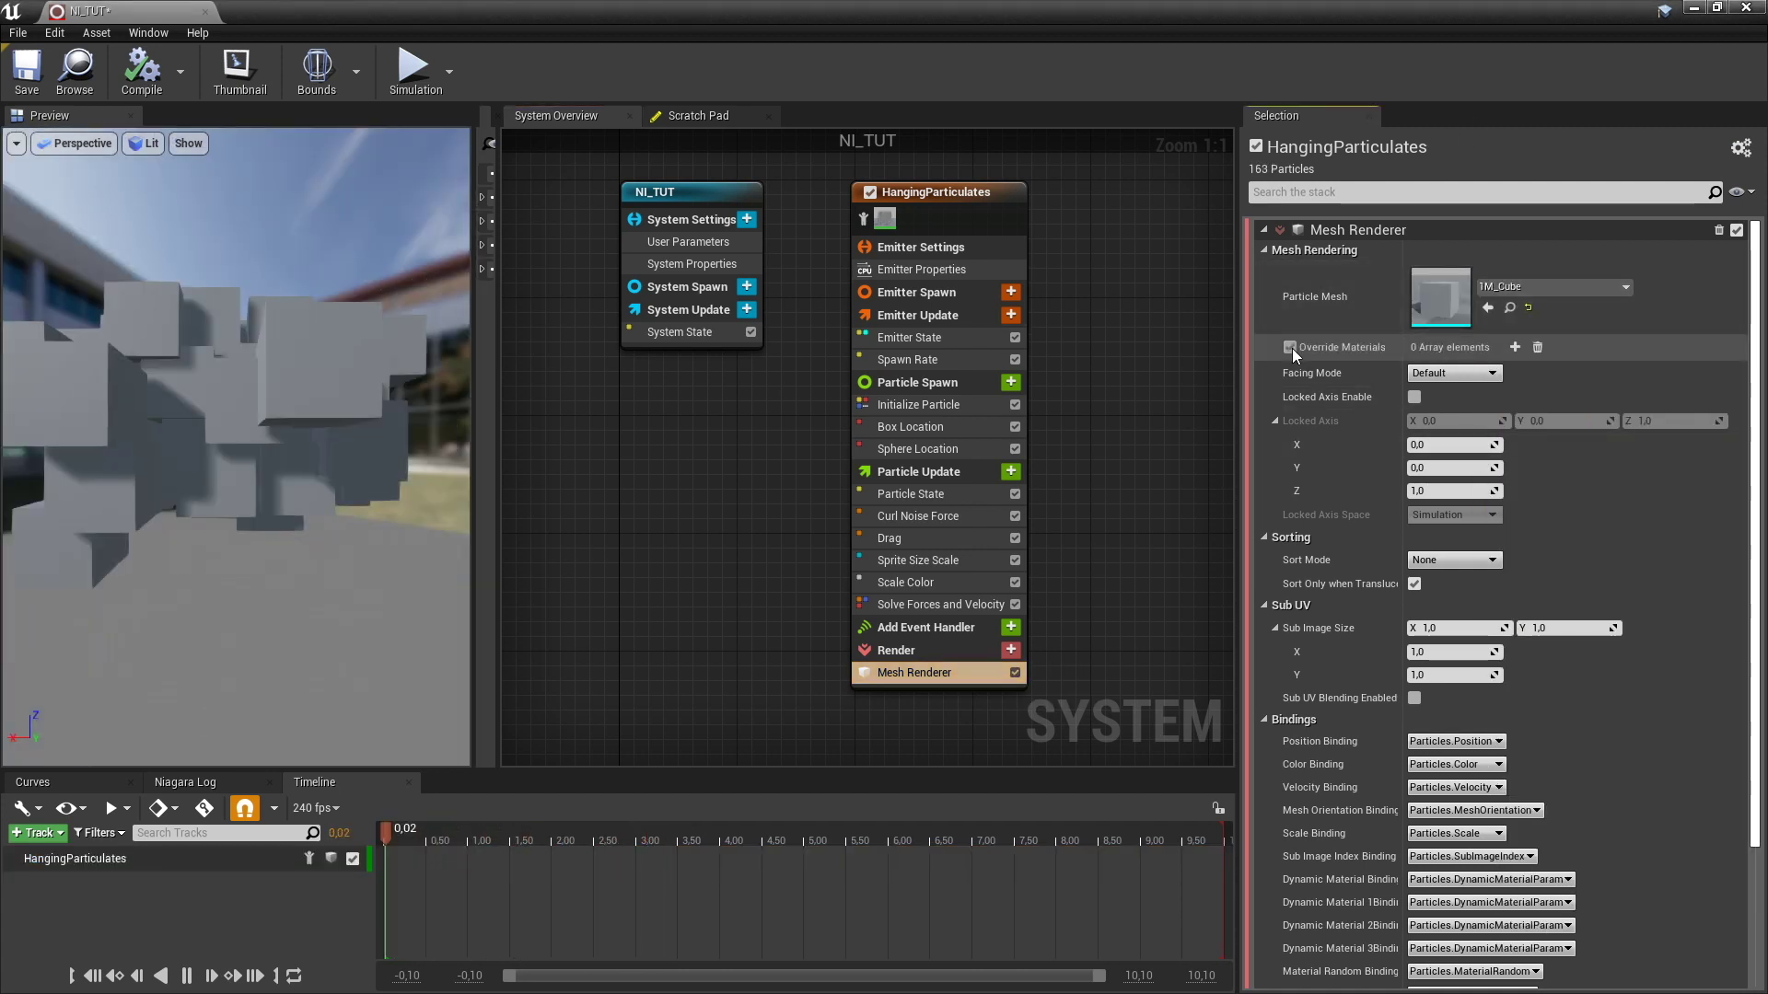
Override the Mesh Renderer's material with MI_SH_SomethingShiny_Inst and set its Facing Mode to Velocity
click(1289, 347)
click(1515, 347)
click(1519, 410)
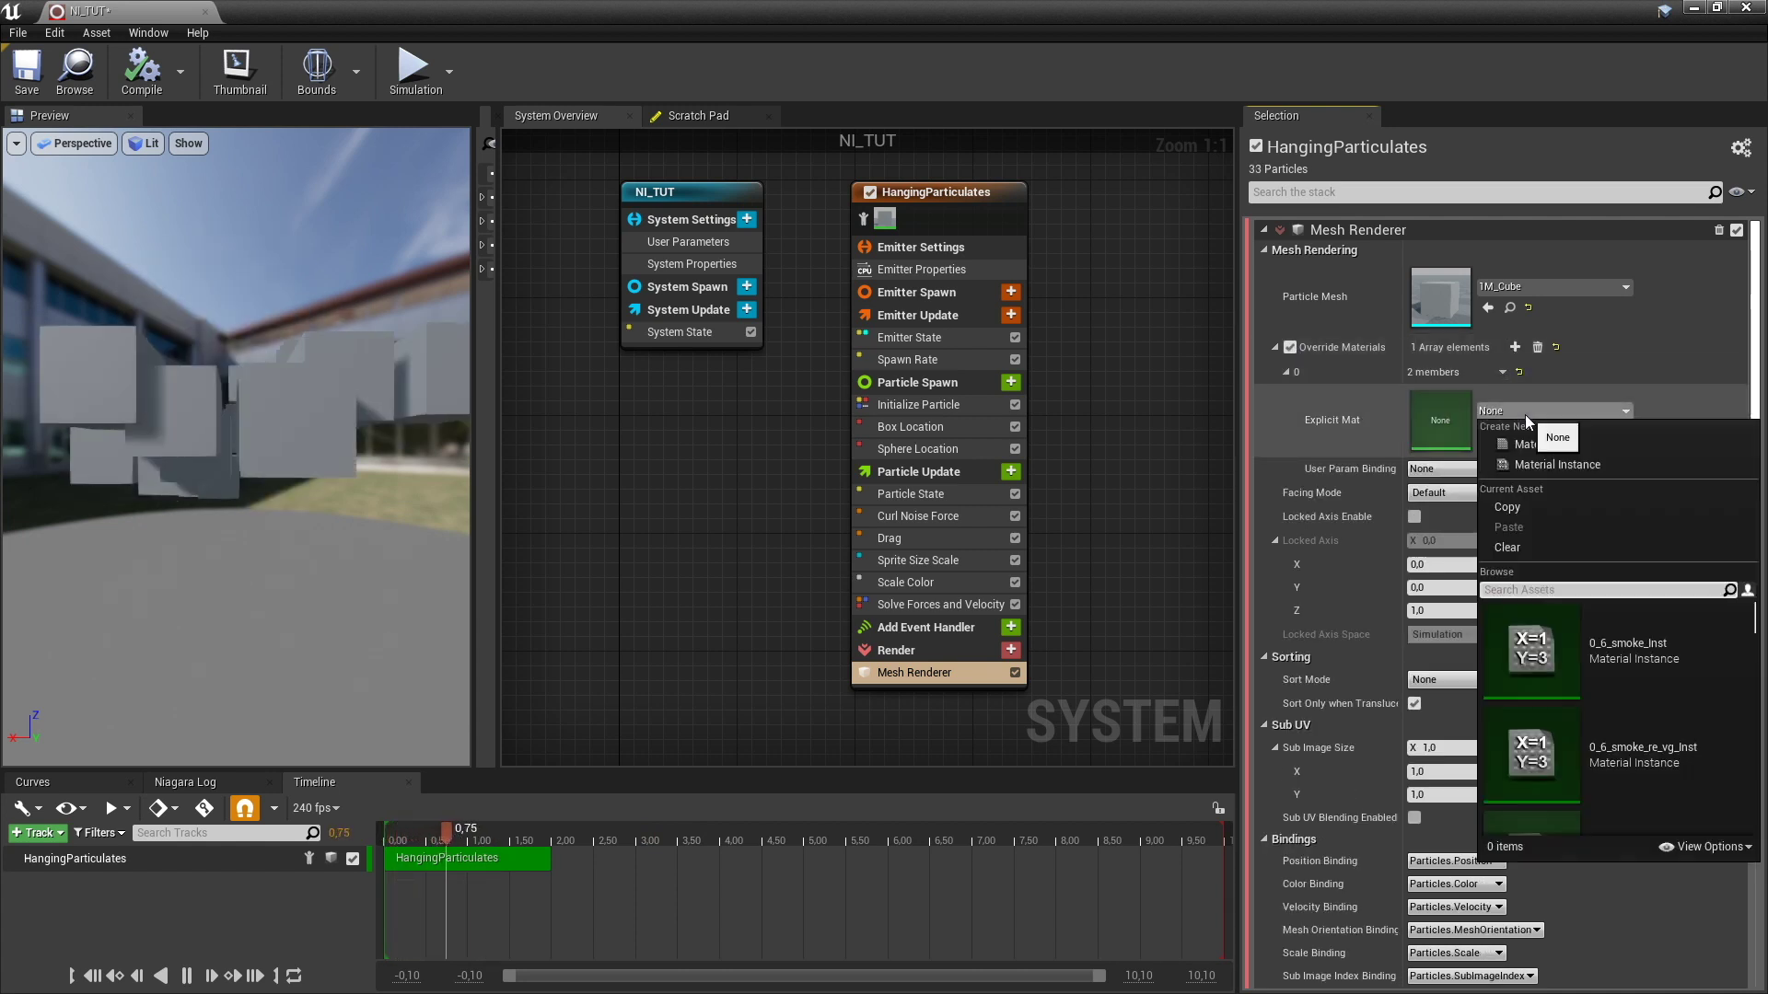
text(someth)
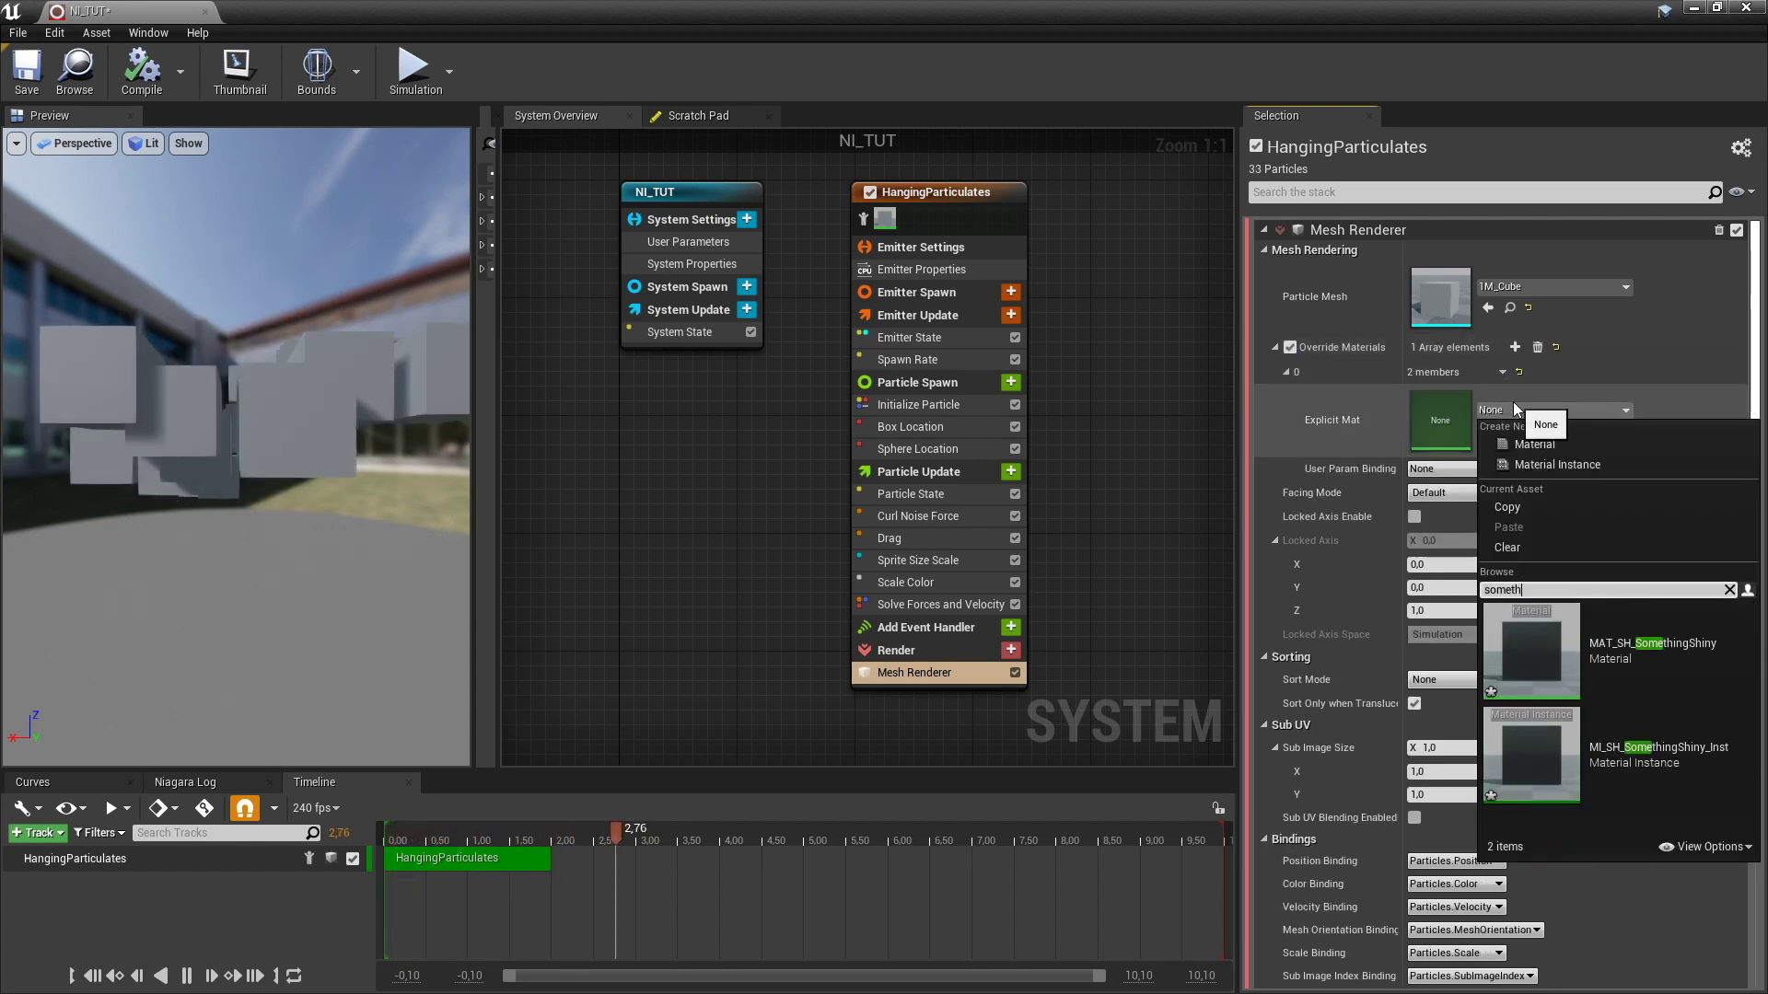
text(ing s)
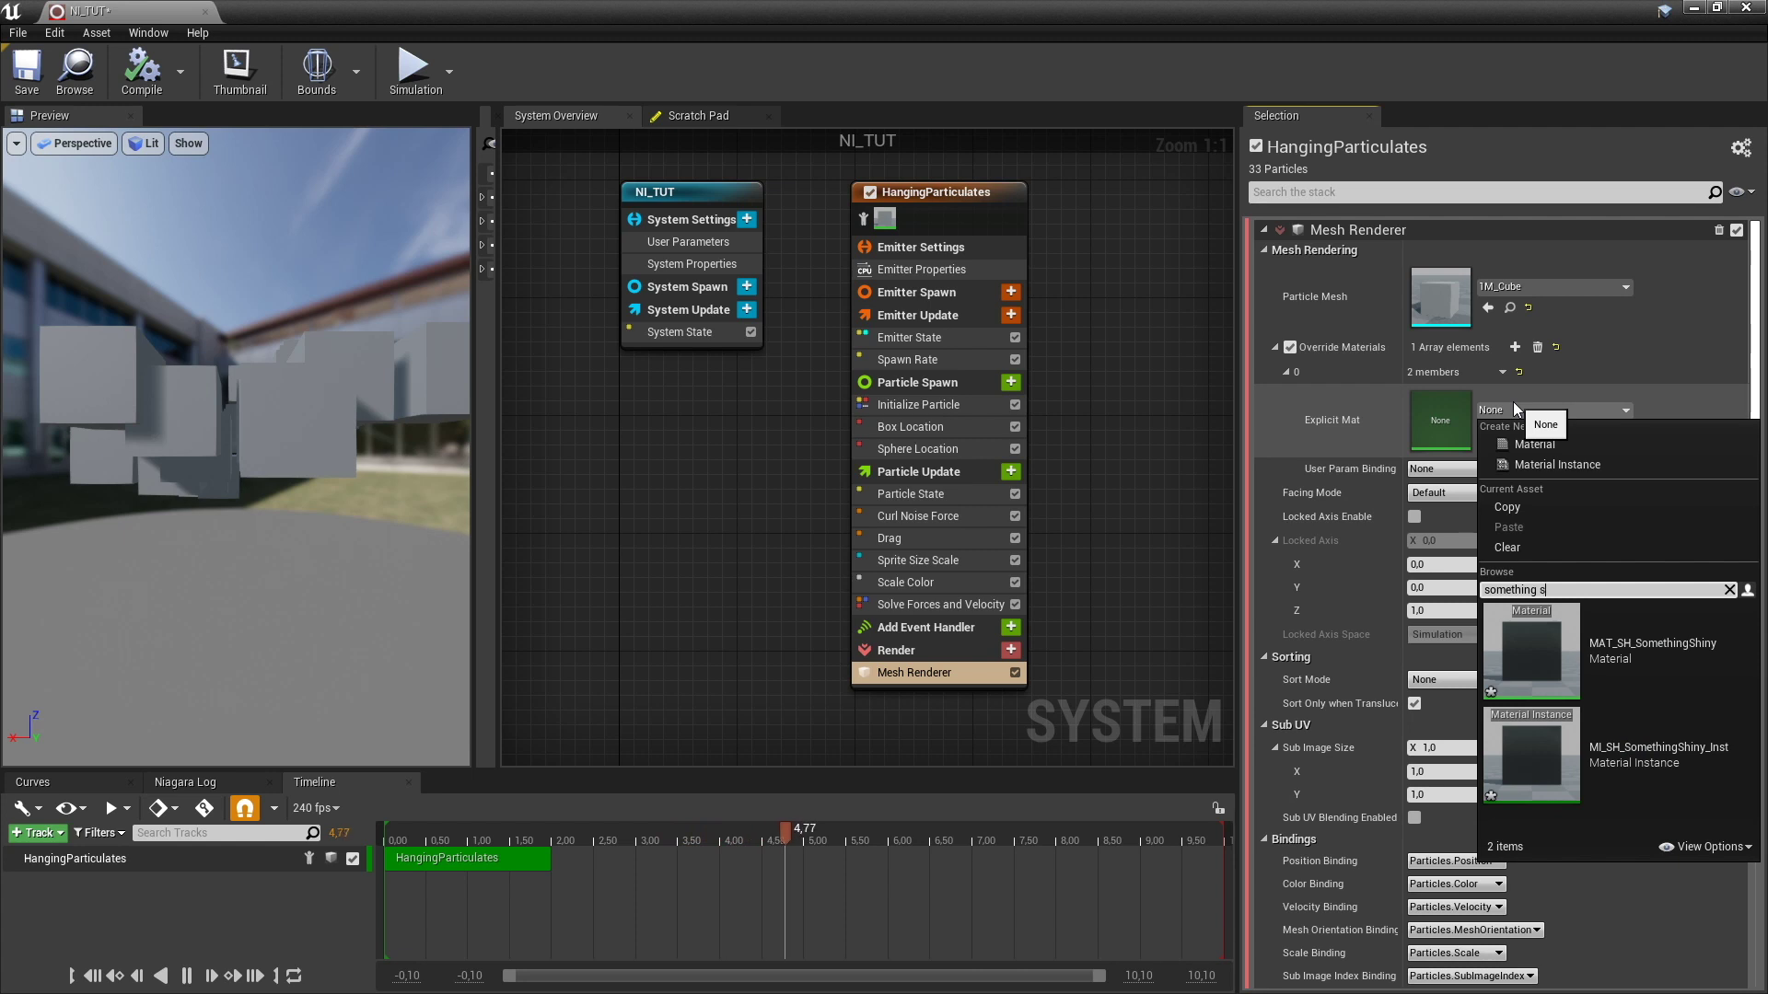
click(1632, 776)
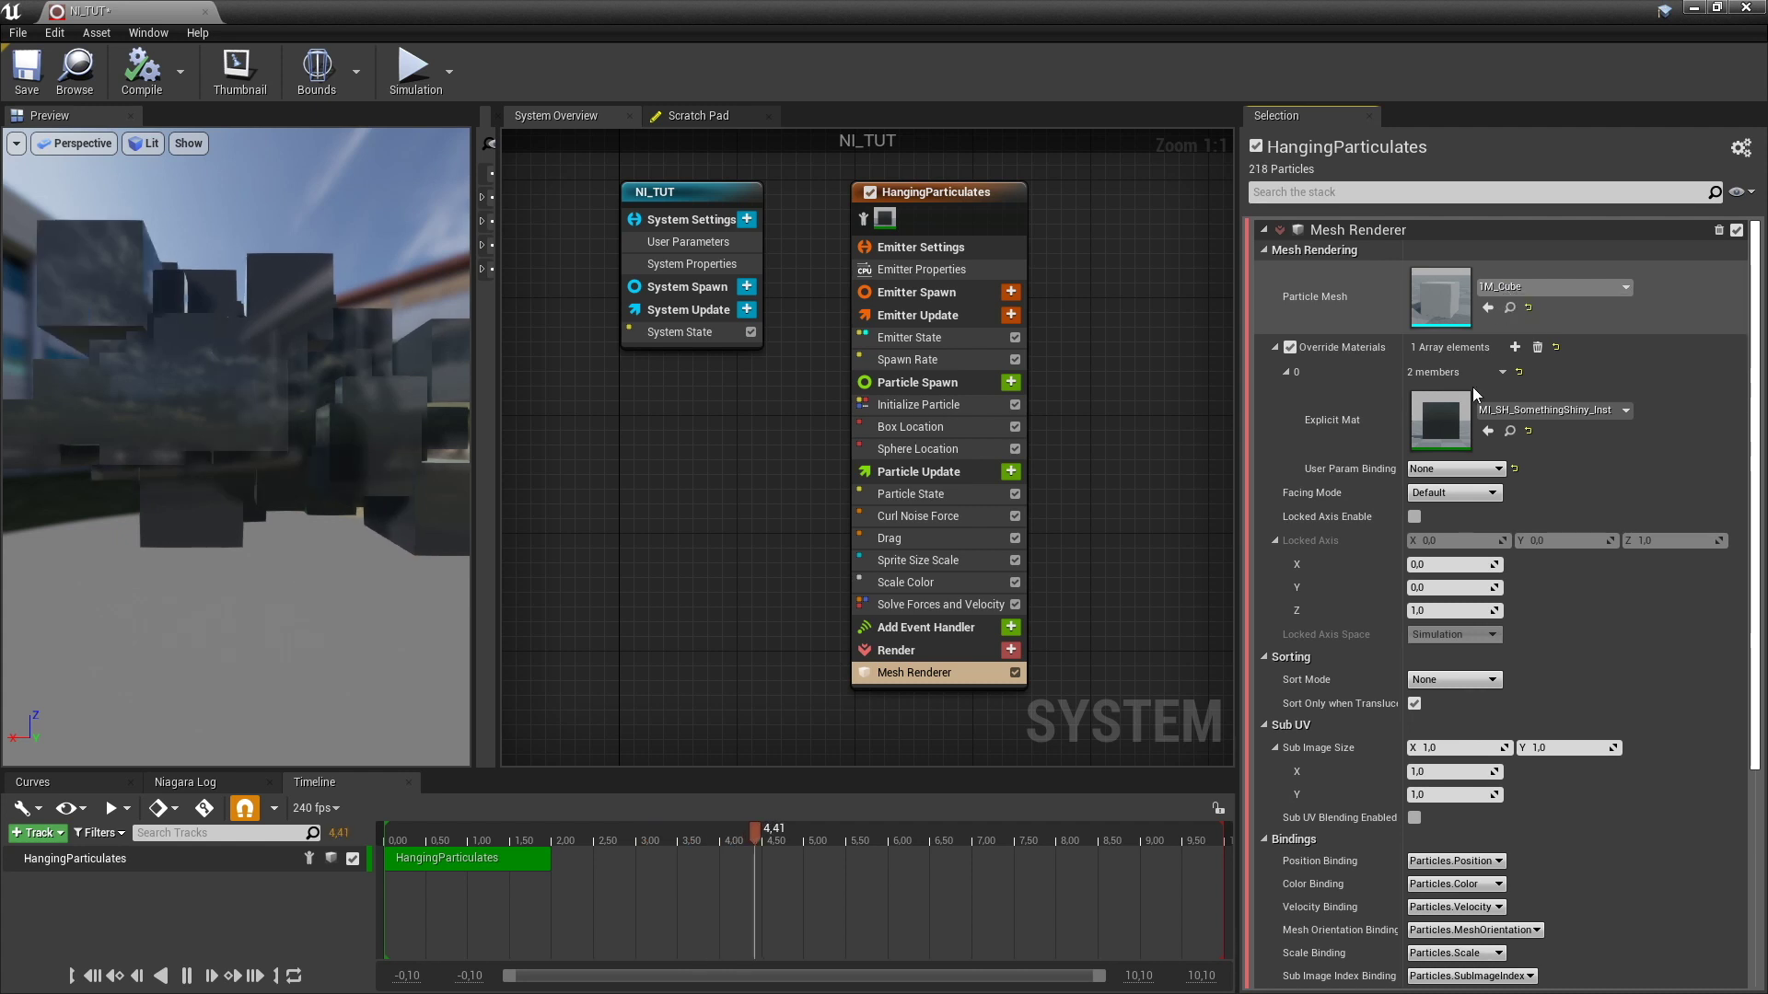
click(1480, 497)
click(1436, 521)
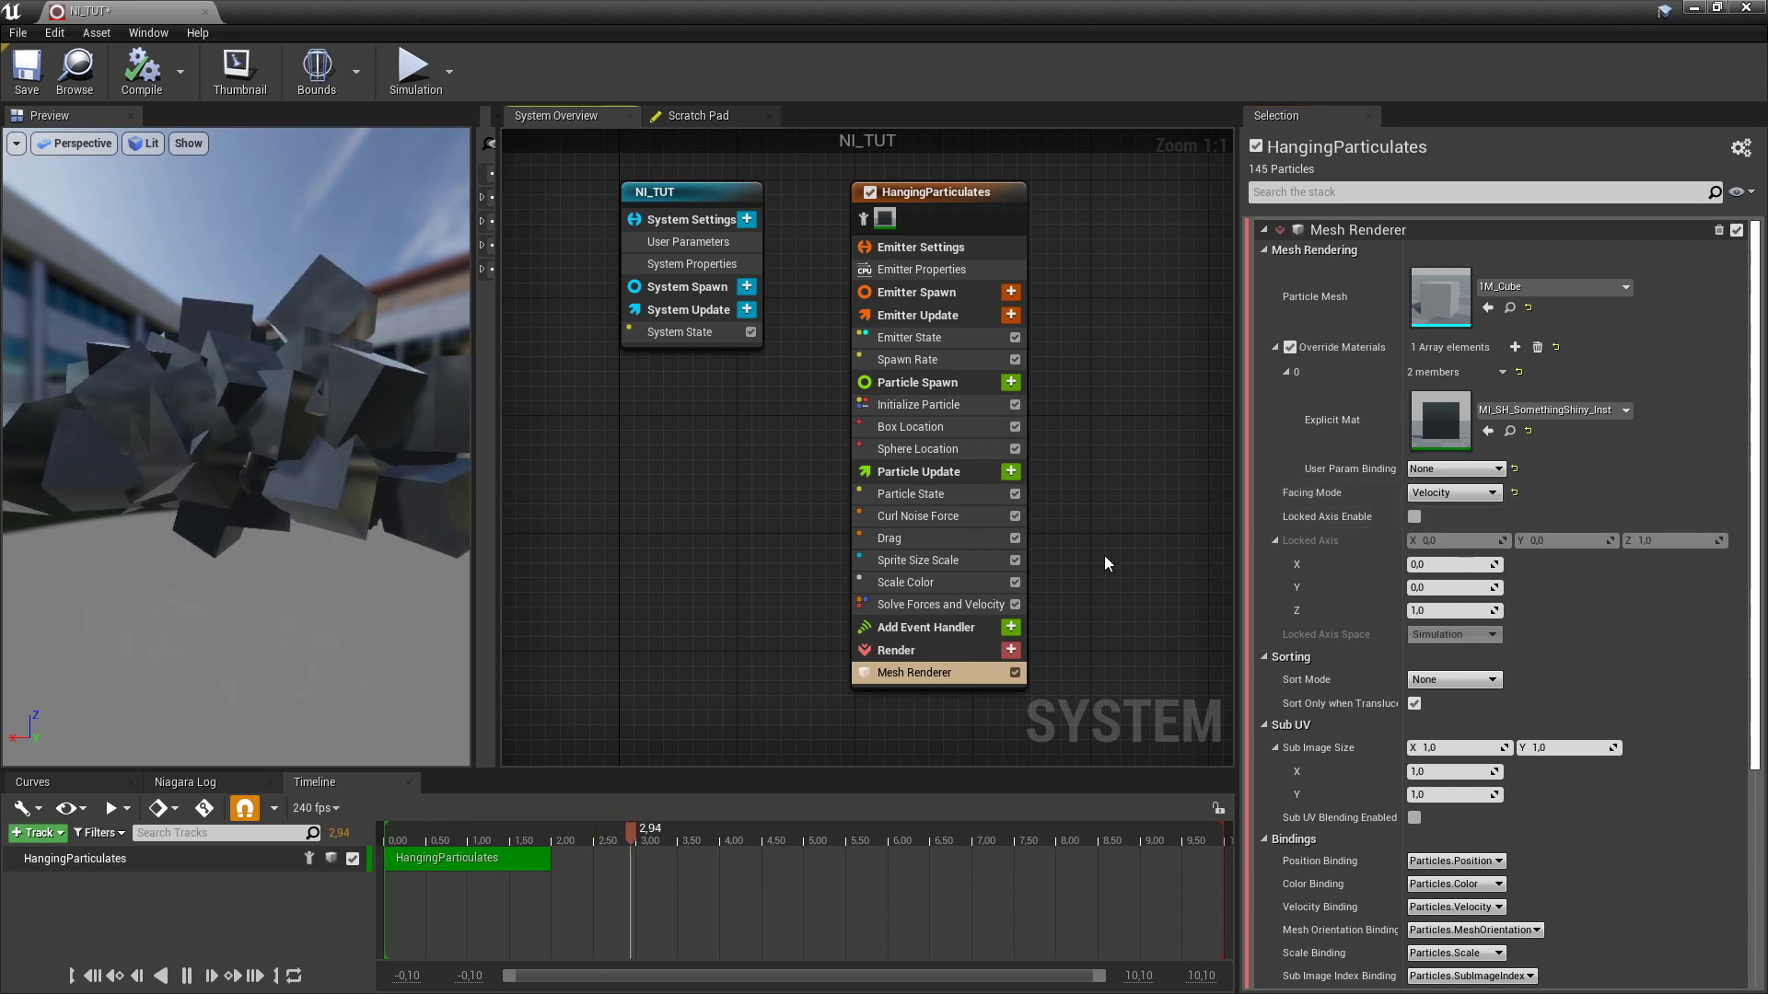
Set the HangingParticulates emitter's Sim Target to GPUCompute Sim and enable Fixed Bounds
click(939, 192)
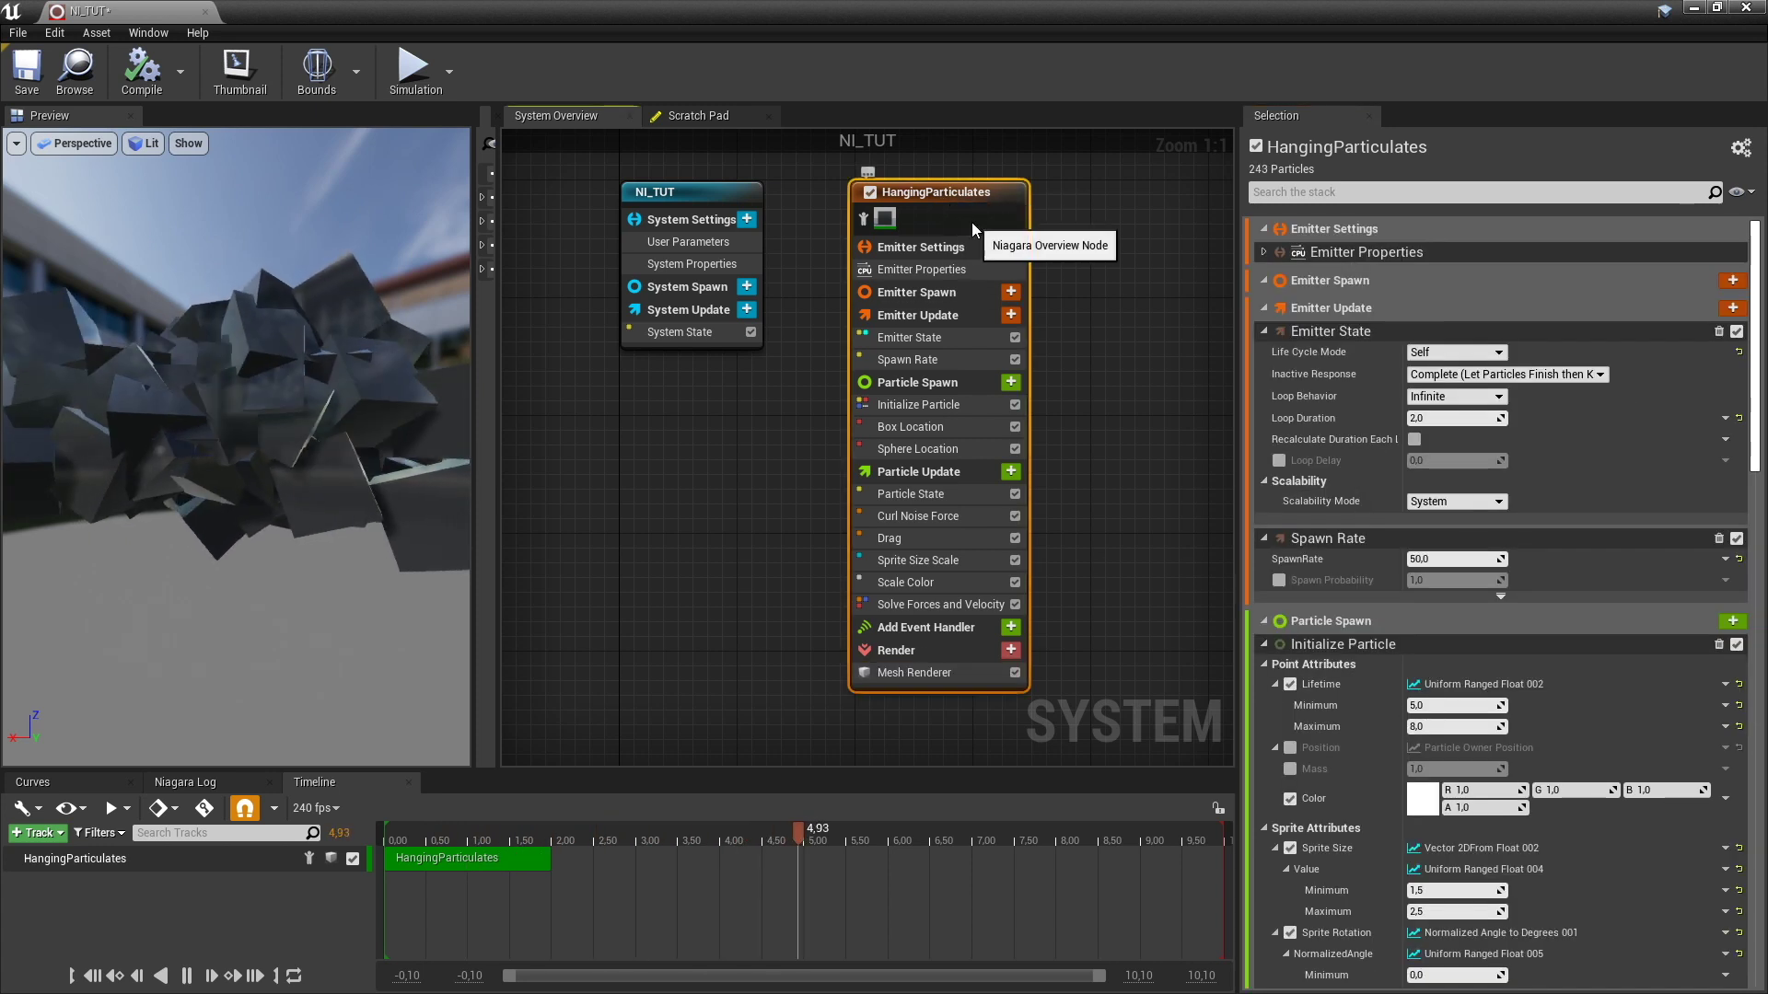
click(1265, 252)
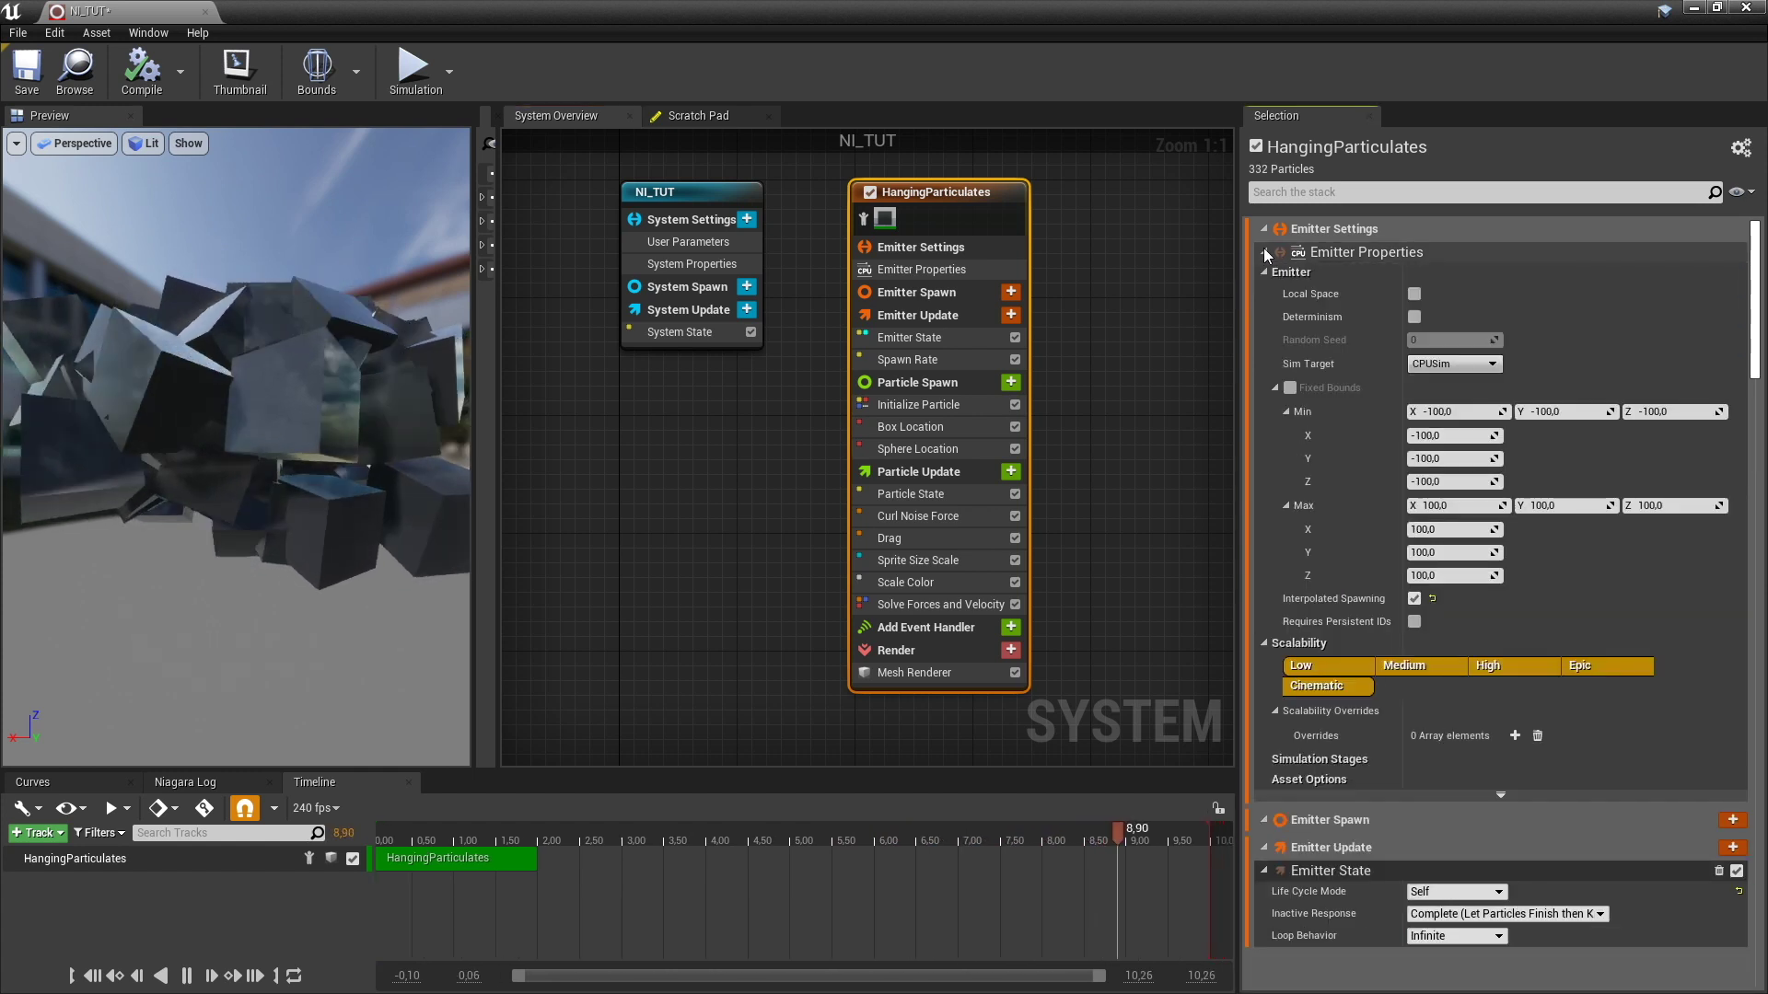
click(1459, 366)
click(1466, 393)
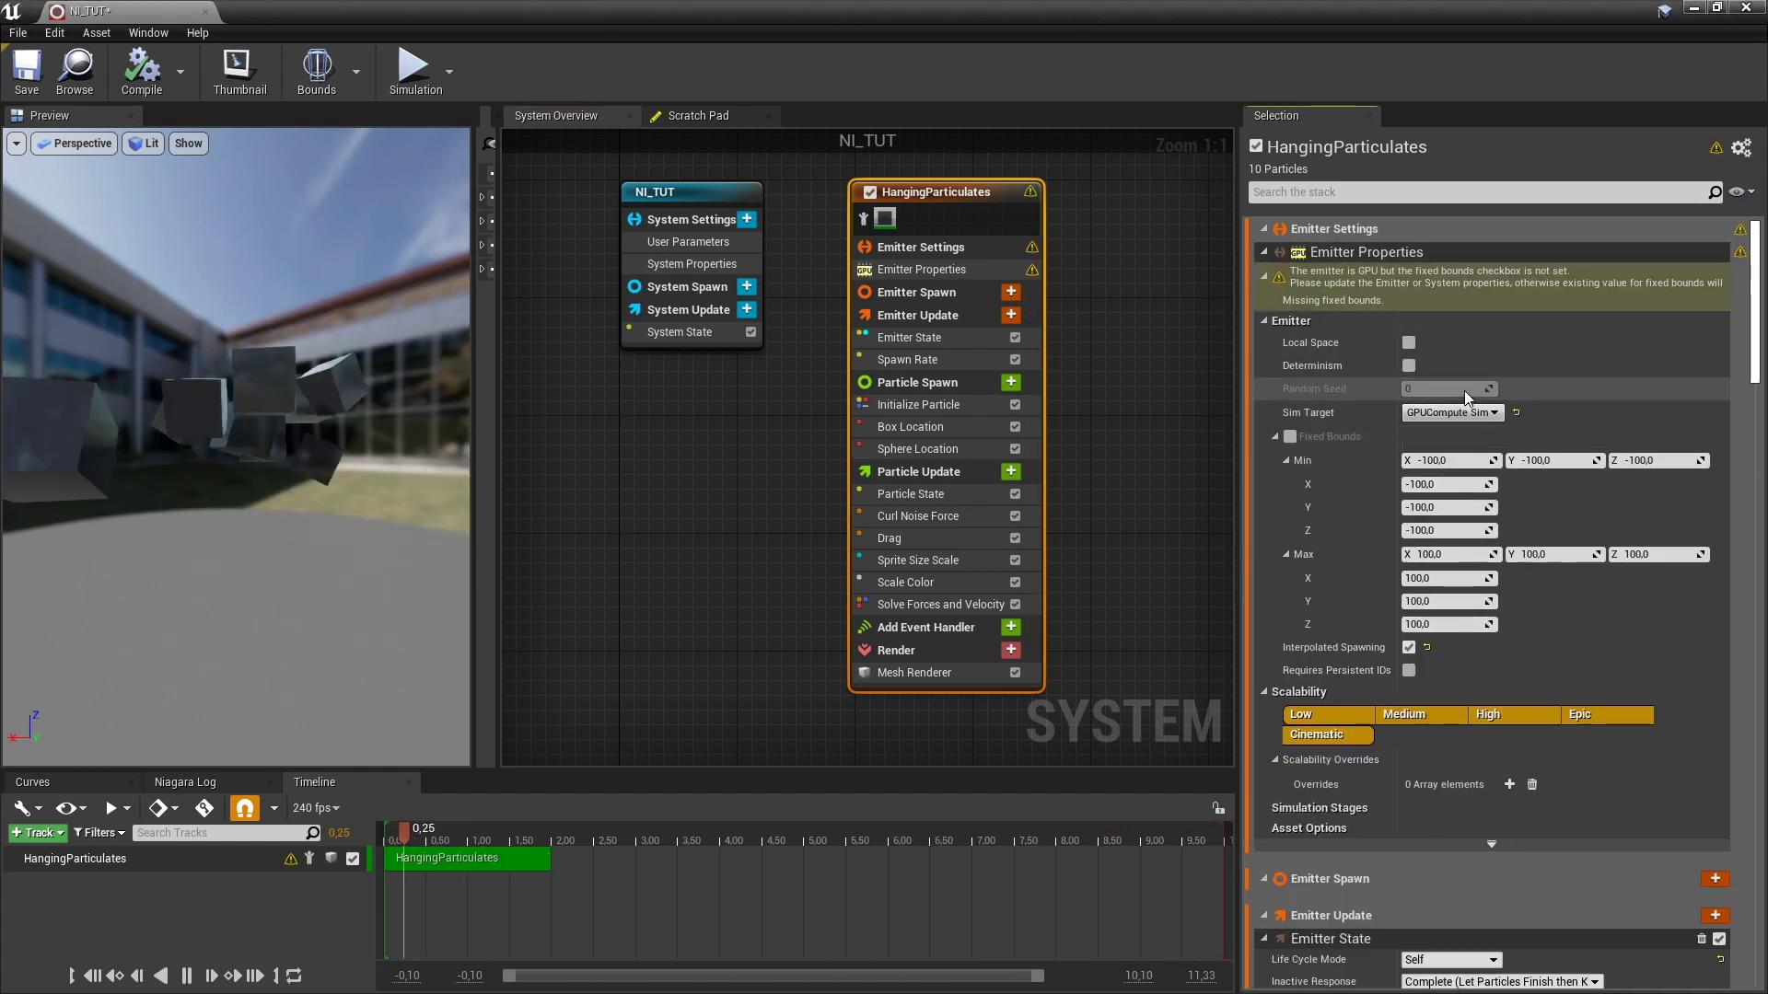
click(1290, 437)
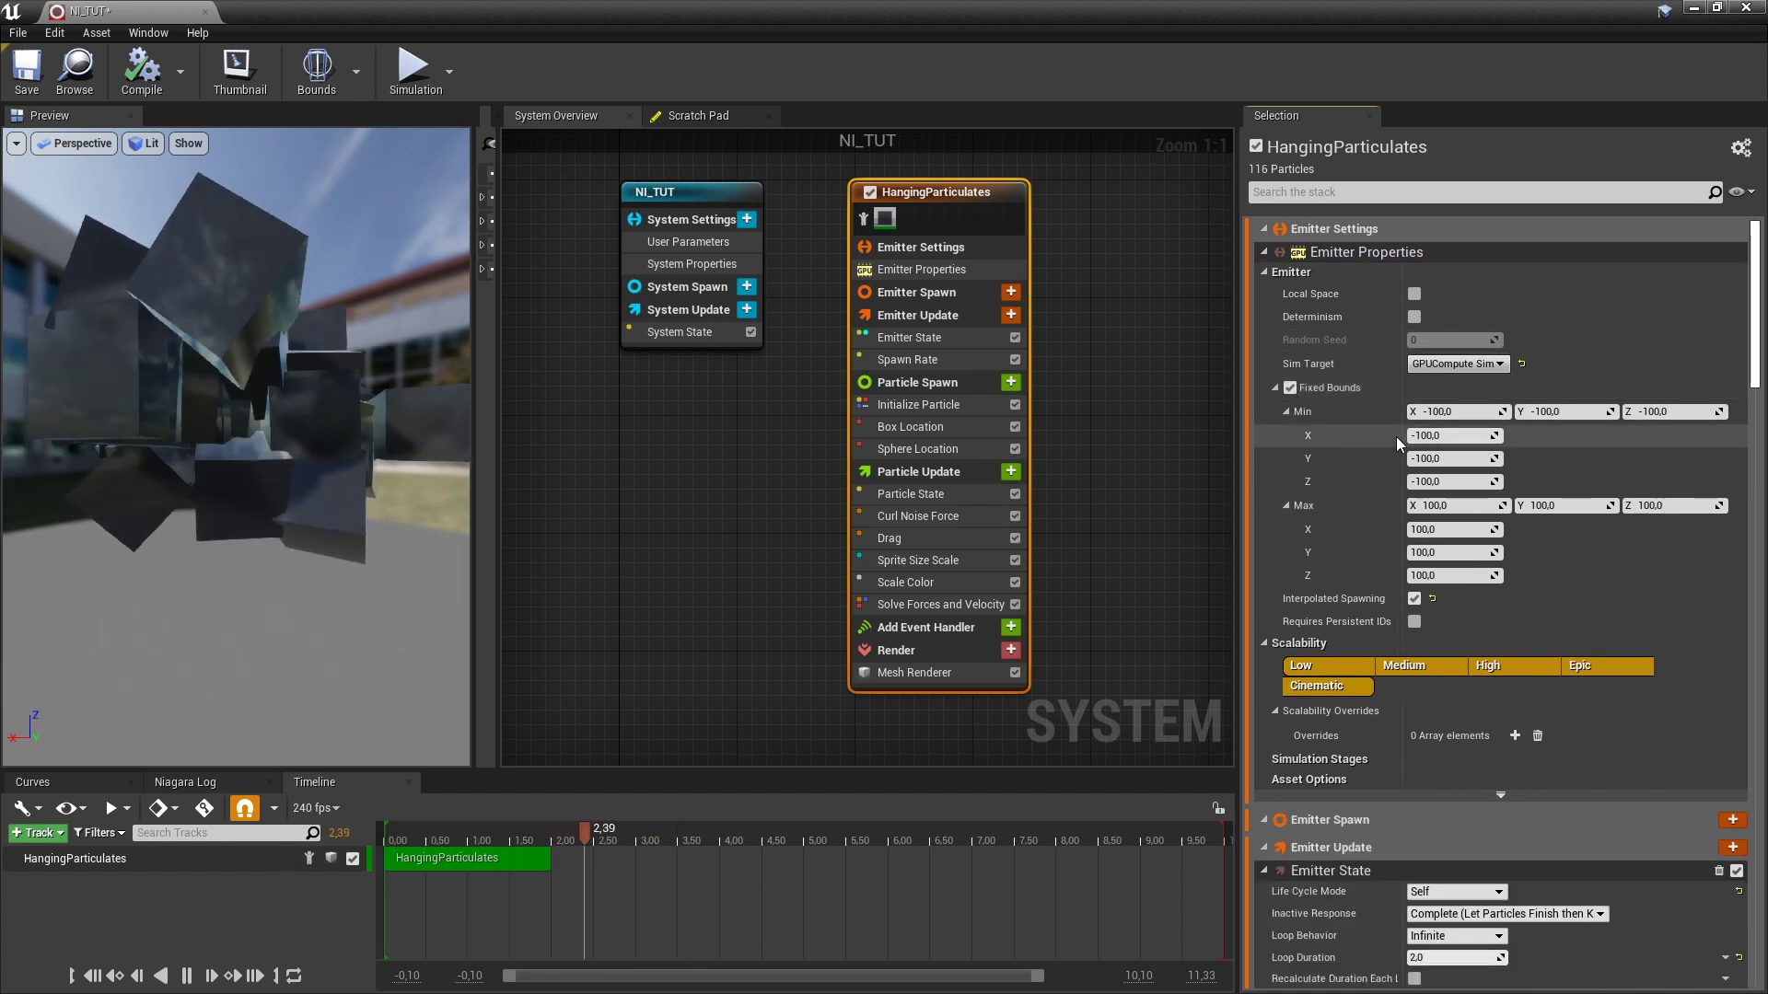
click(1067, 494)
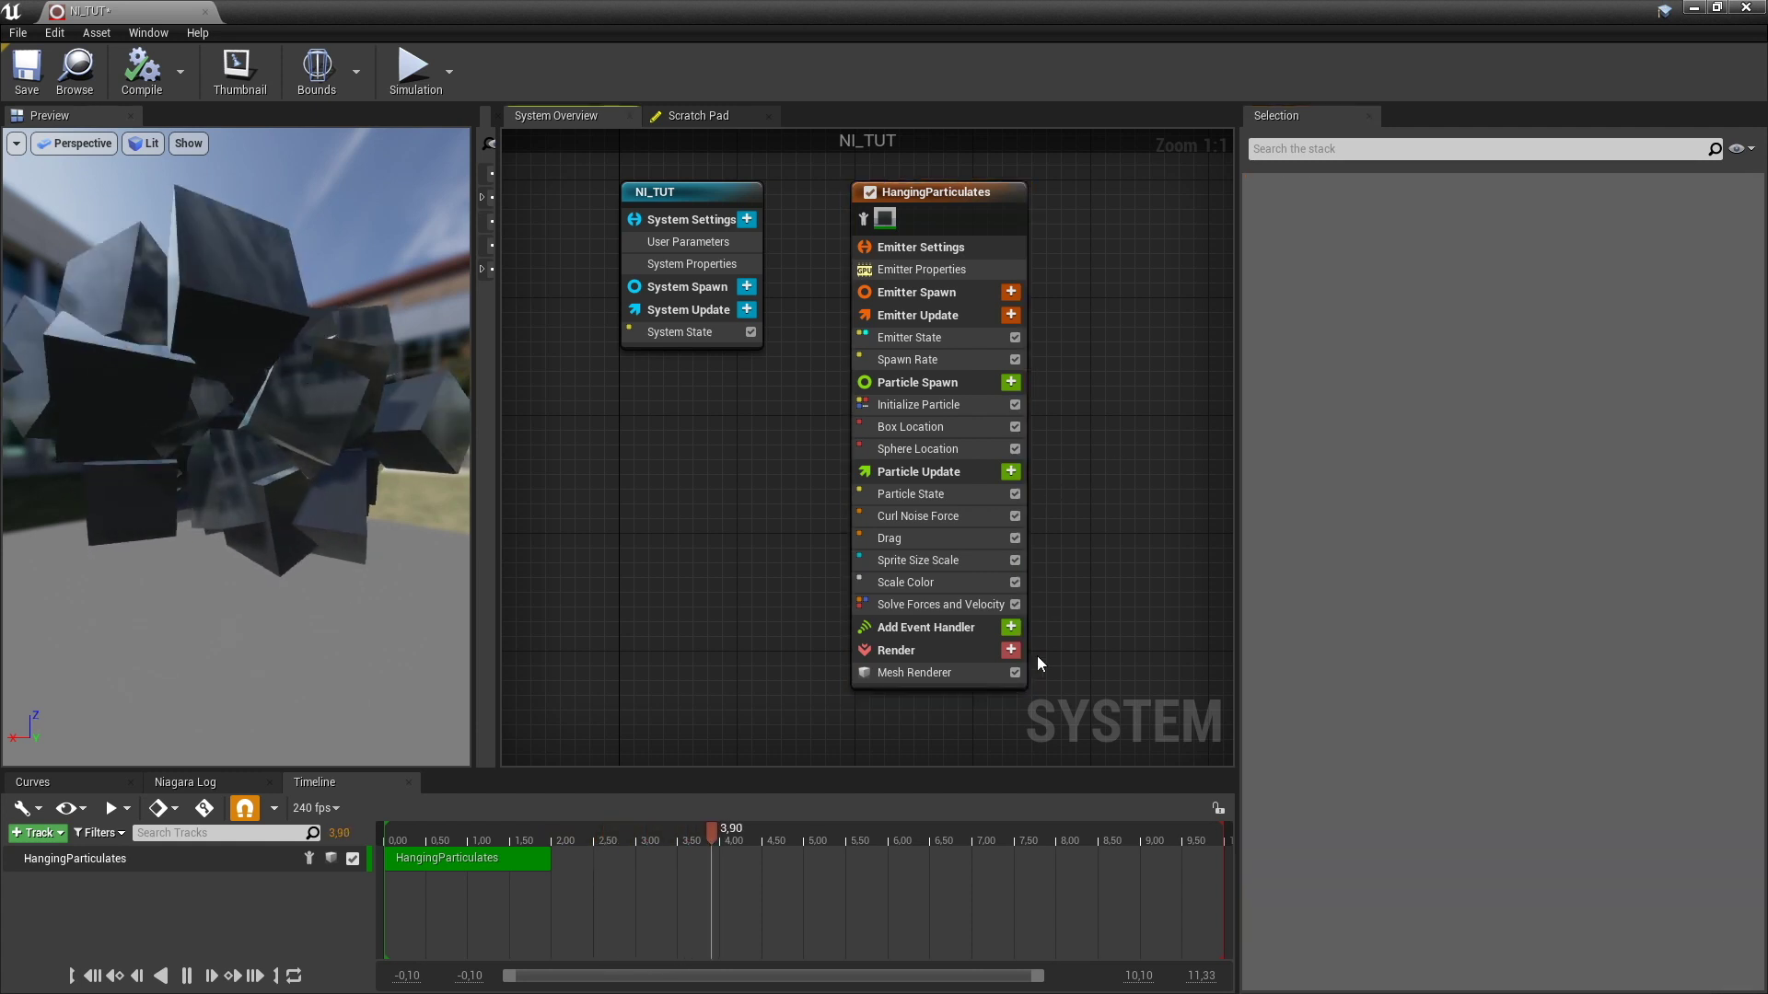
Delete the Scale Color, Sprite Size Scale and Curl Noise Force modules from Particle Update
click(948, 583)
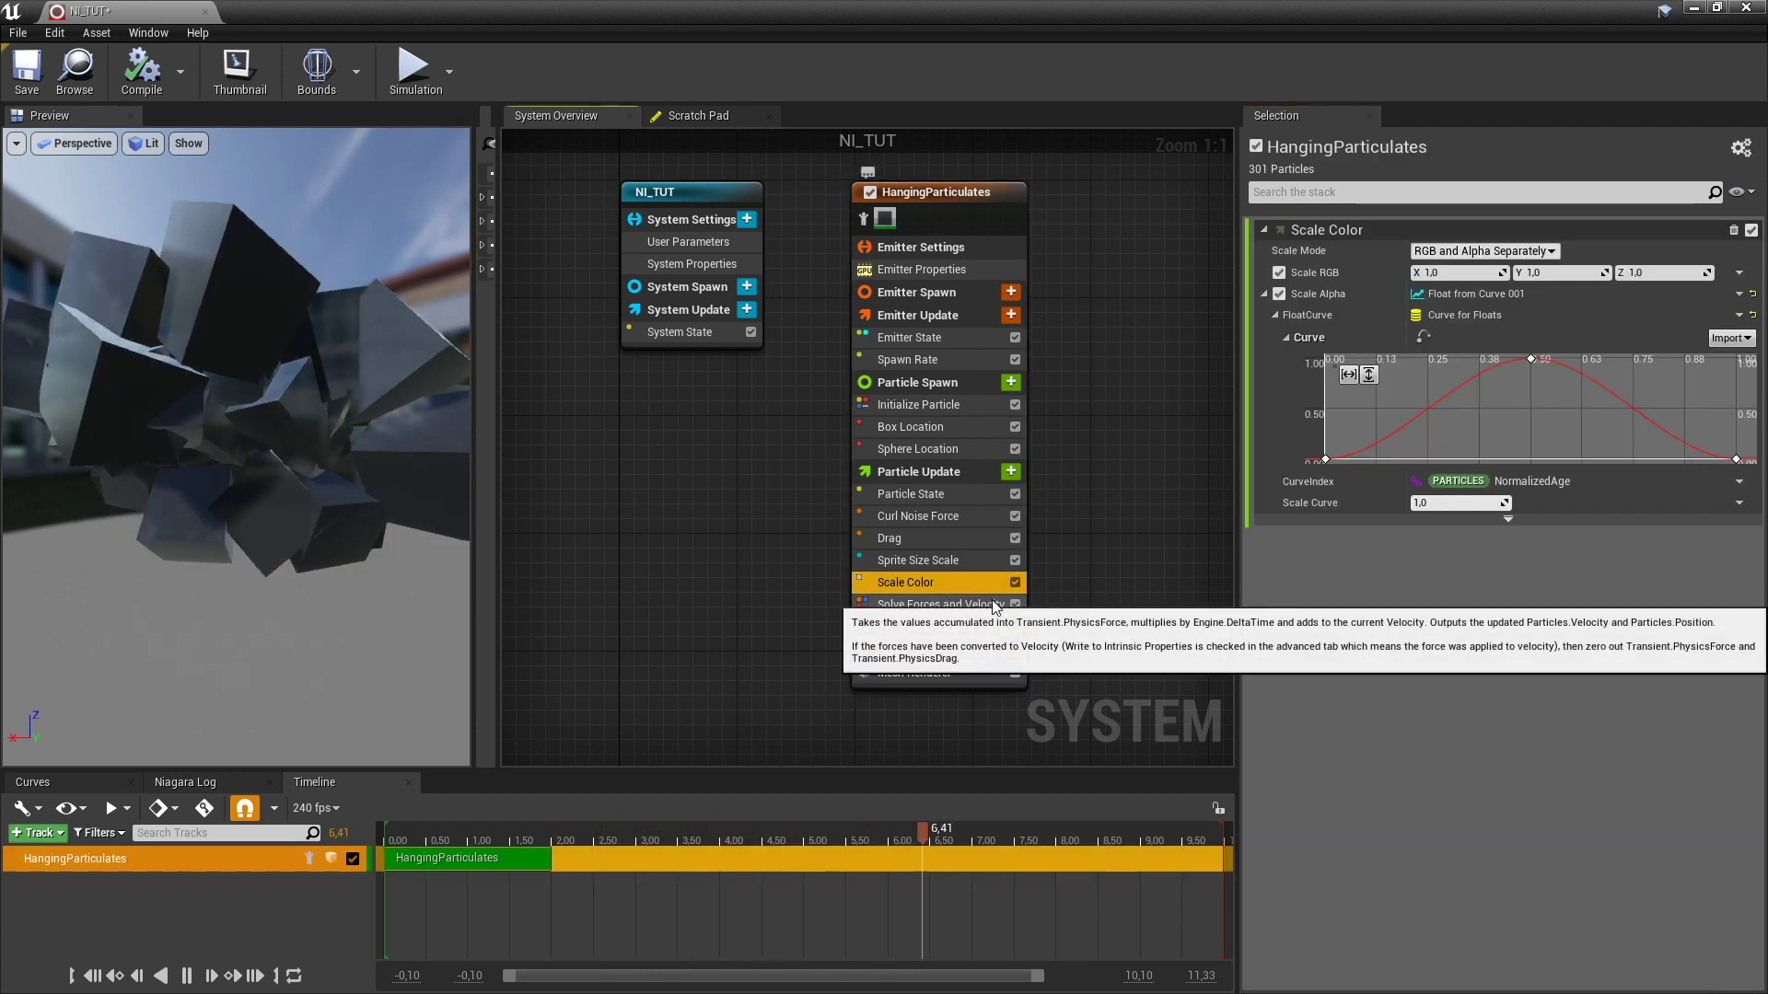
key(Delete)
click(939, 565)
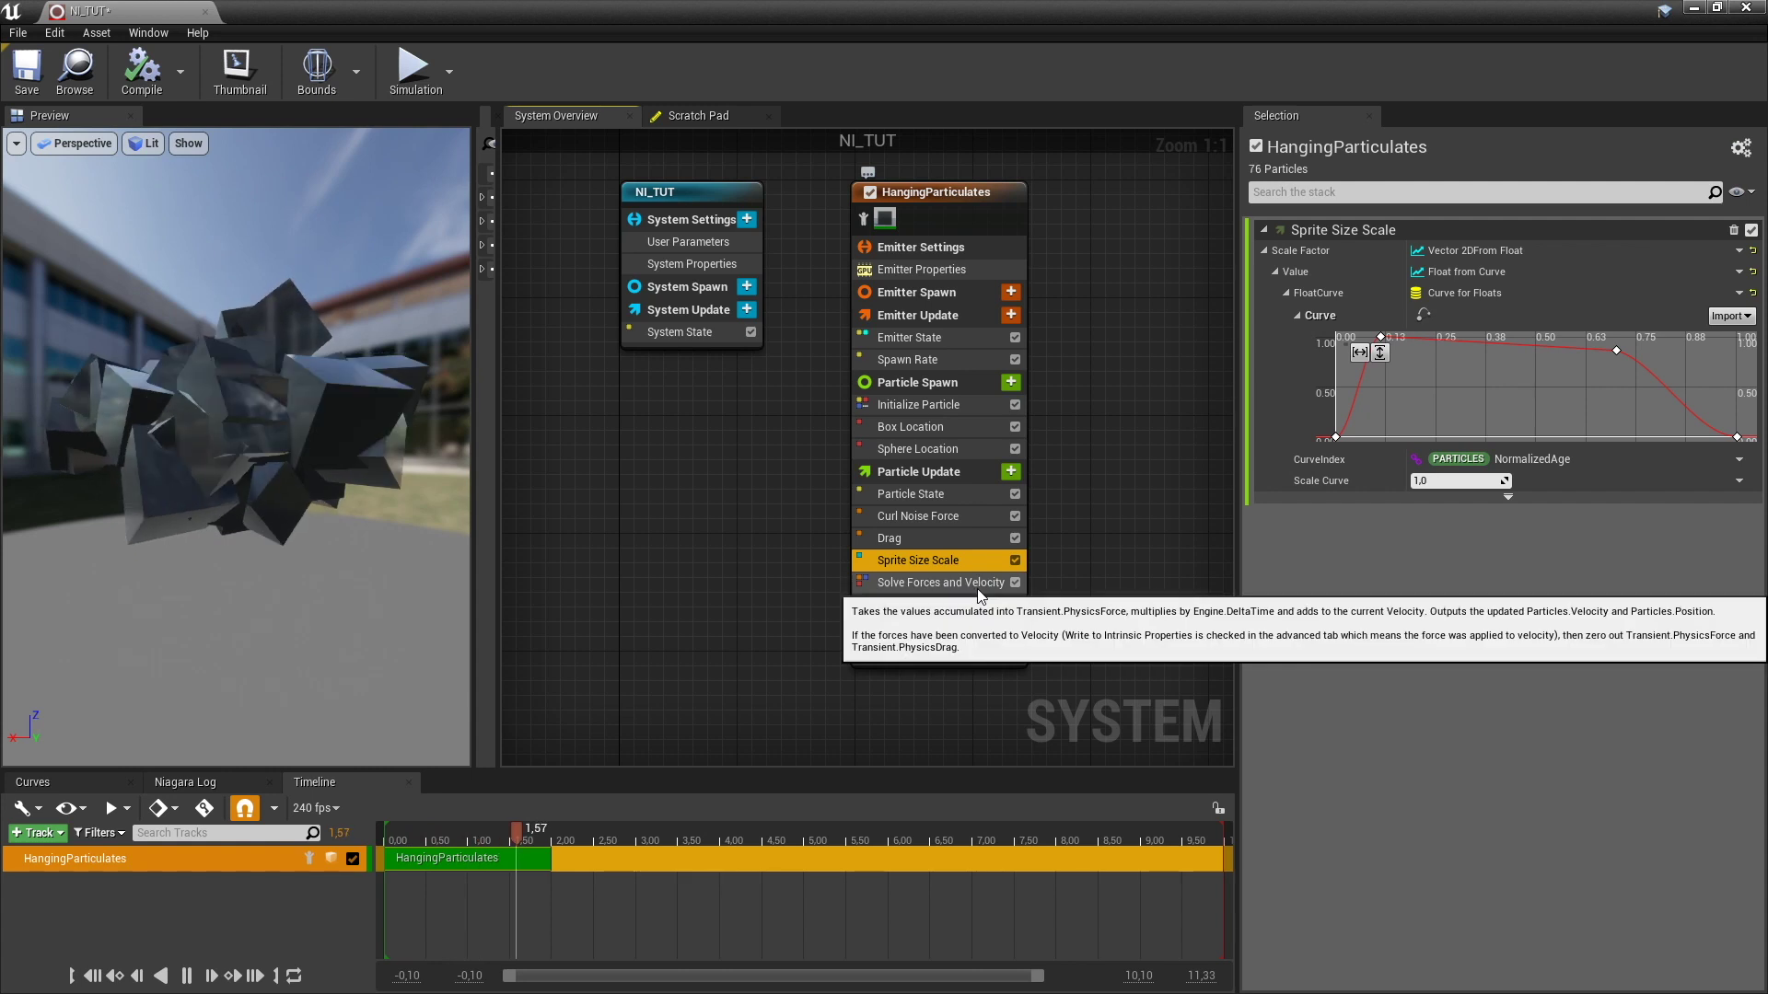
key(Delete)
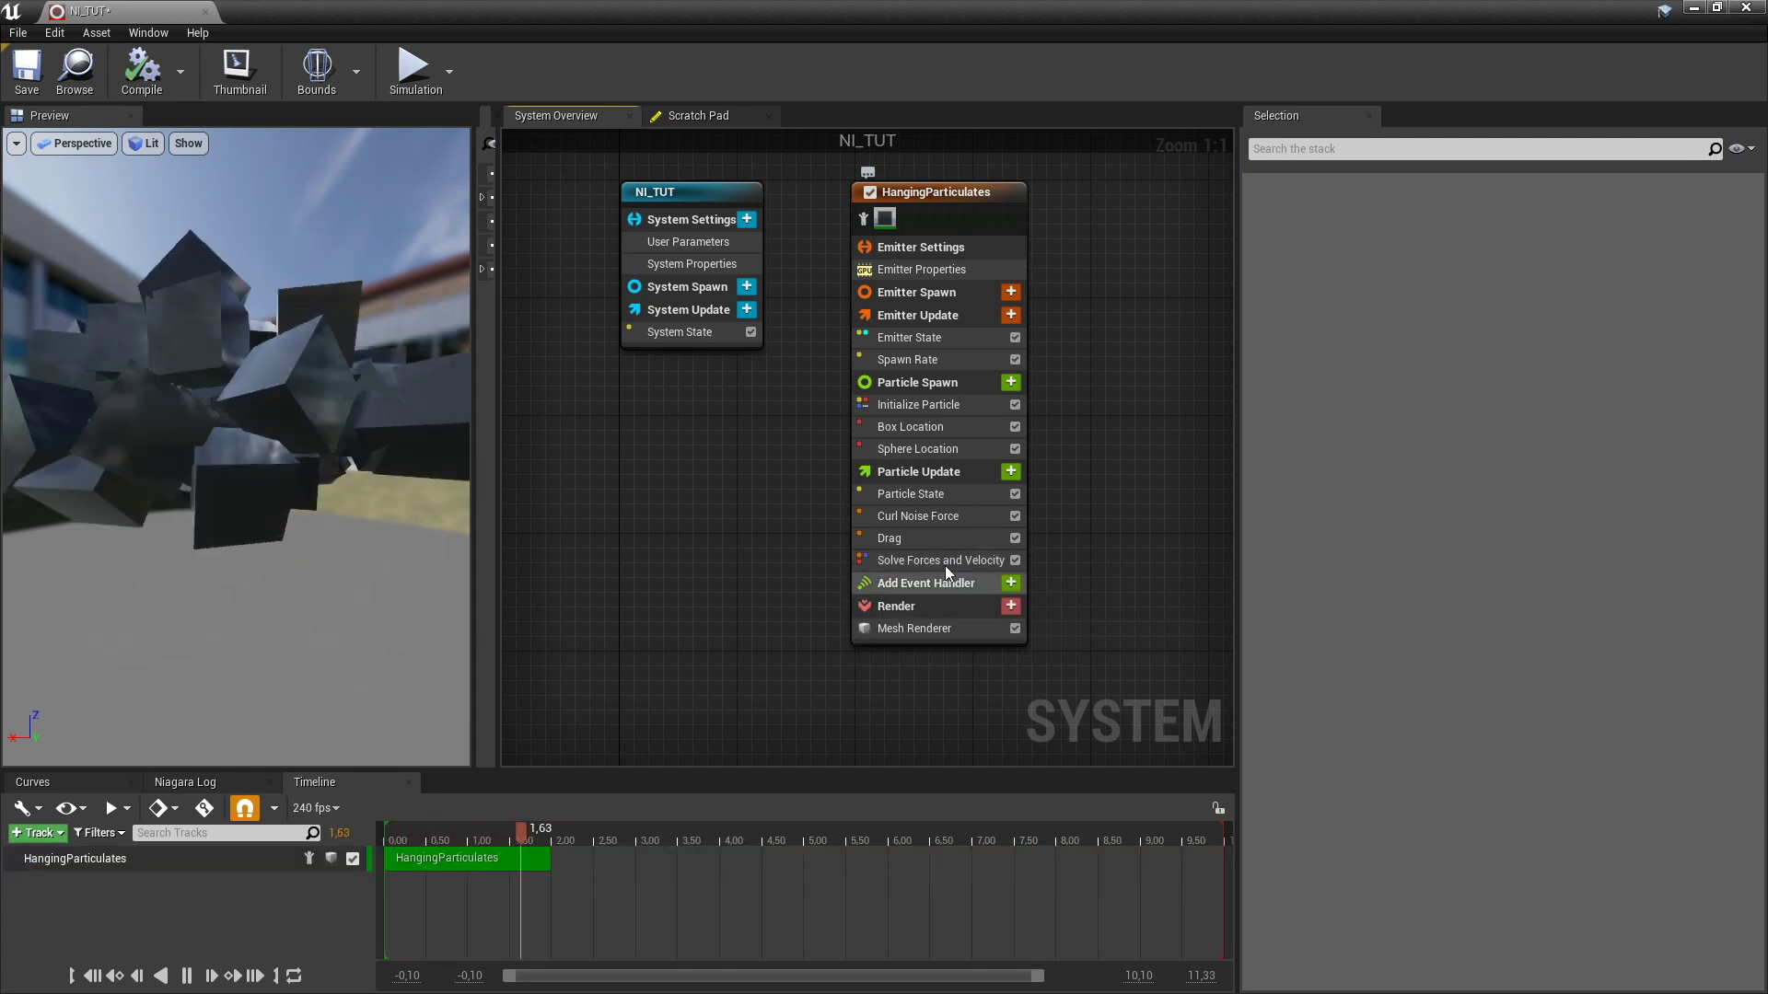
click(937, 517)
key(Delete)
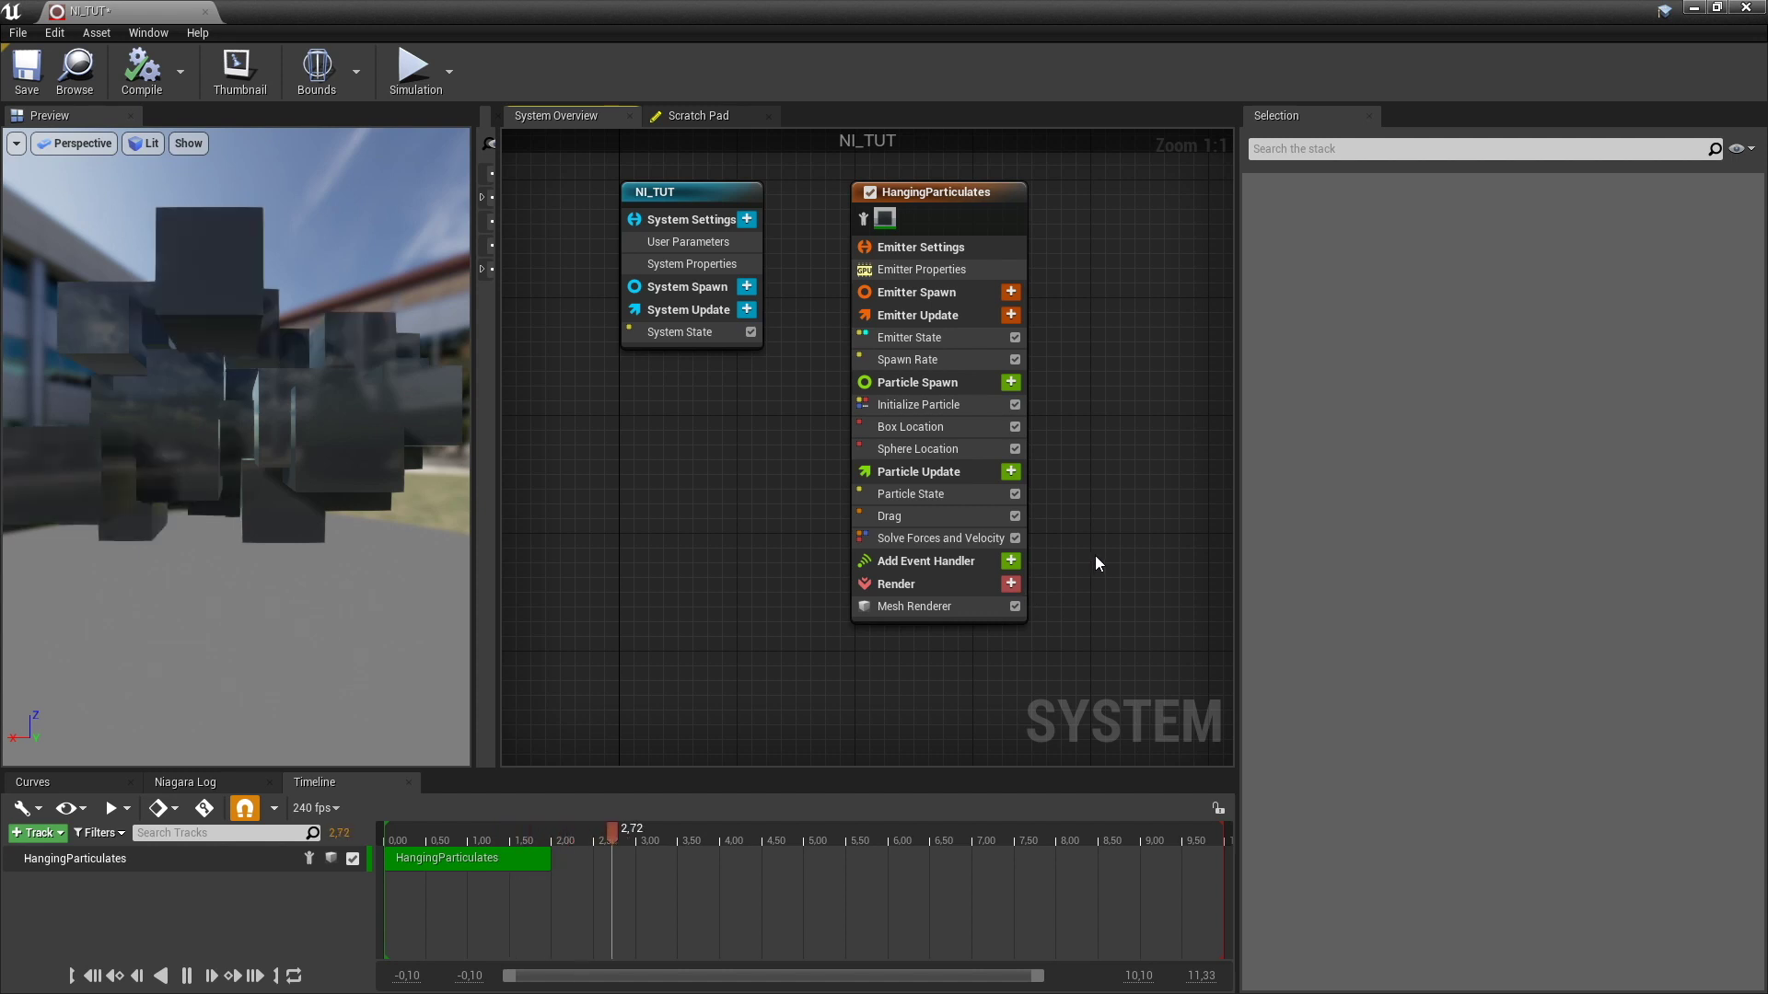
Add a Scale Mesh Size module to the emitter's Particle Update group
click(1011, 474)
text(scale)
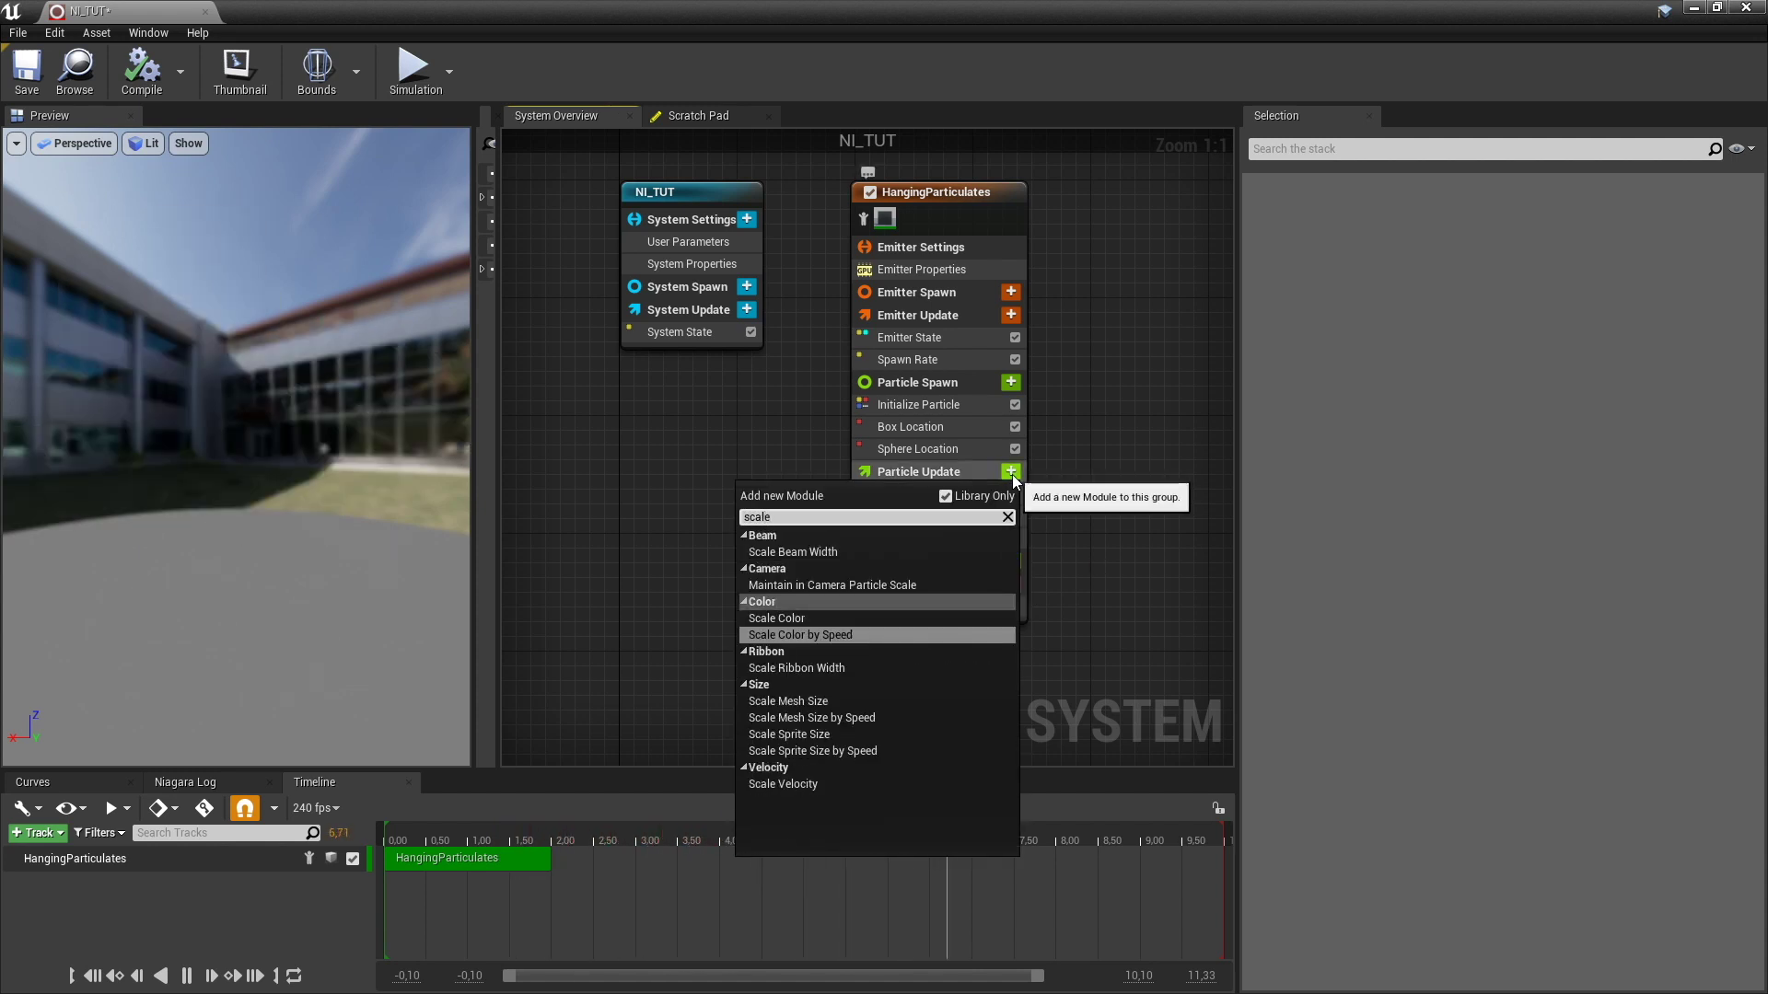
key(Down)
key(Down)
key(Down)
key(Down)
key(Return)
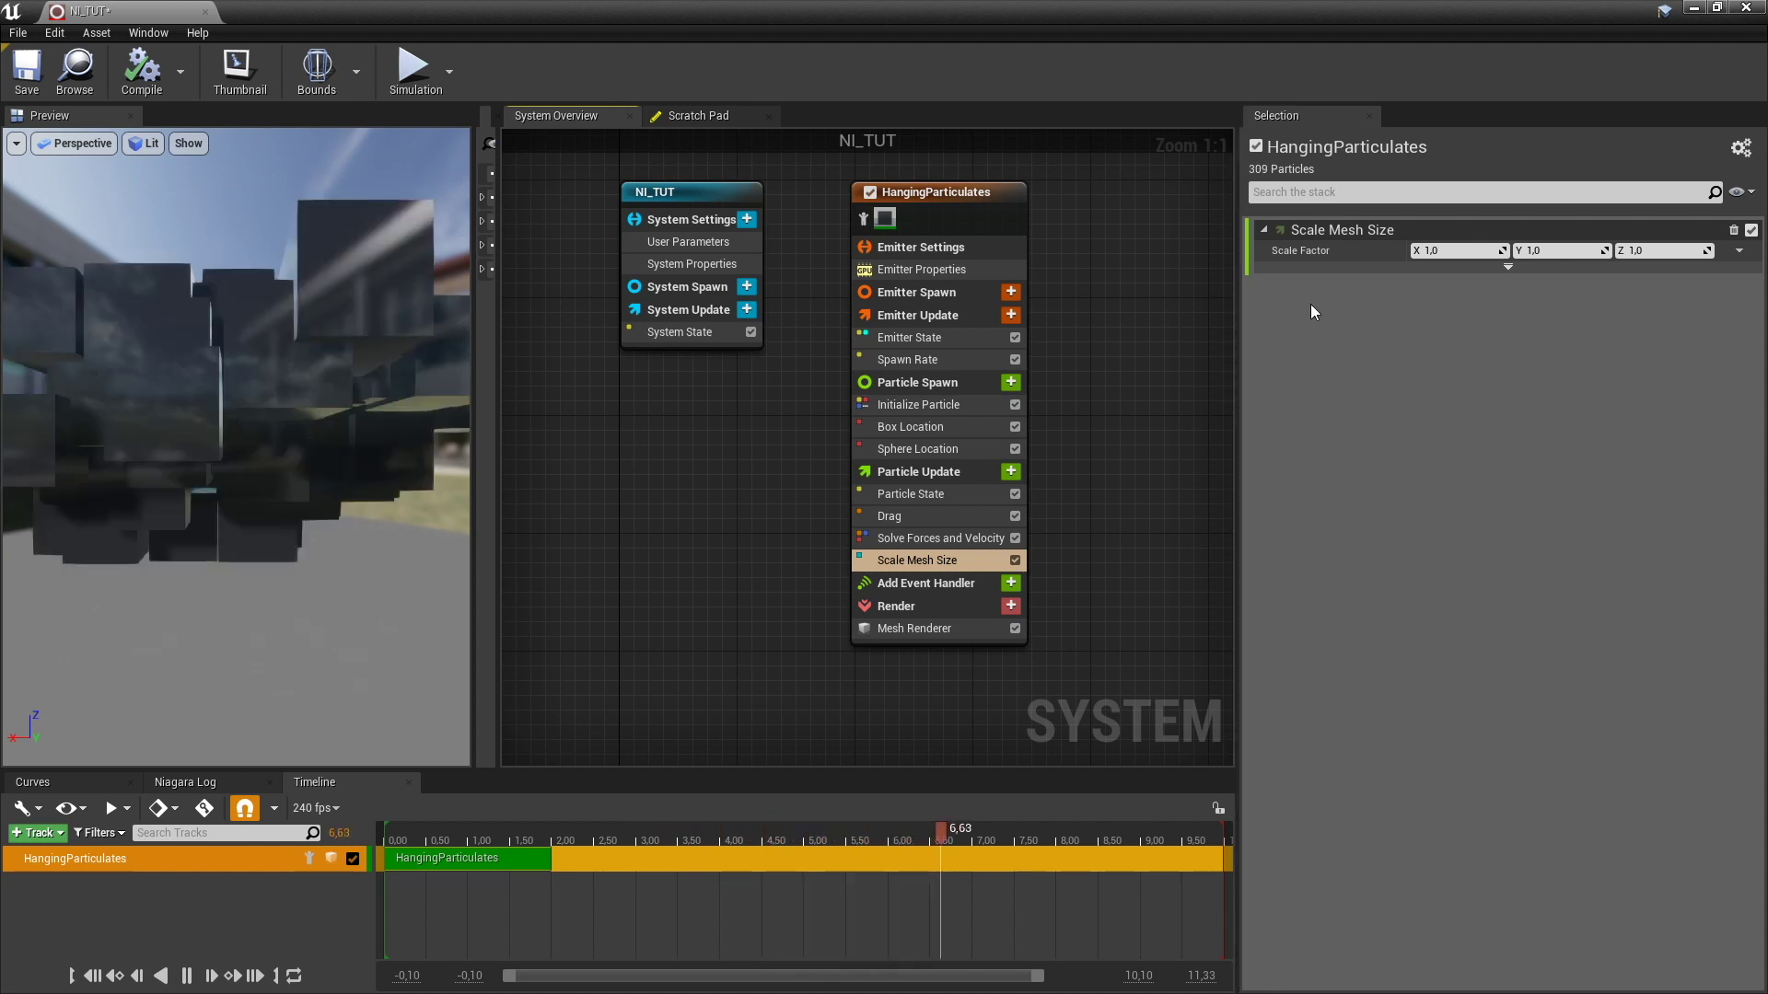
Drive the Scale Mesh Size module's Scale Factor with a Vector from Curve dynamic input
click(1738, 252)
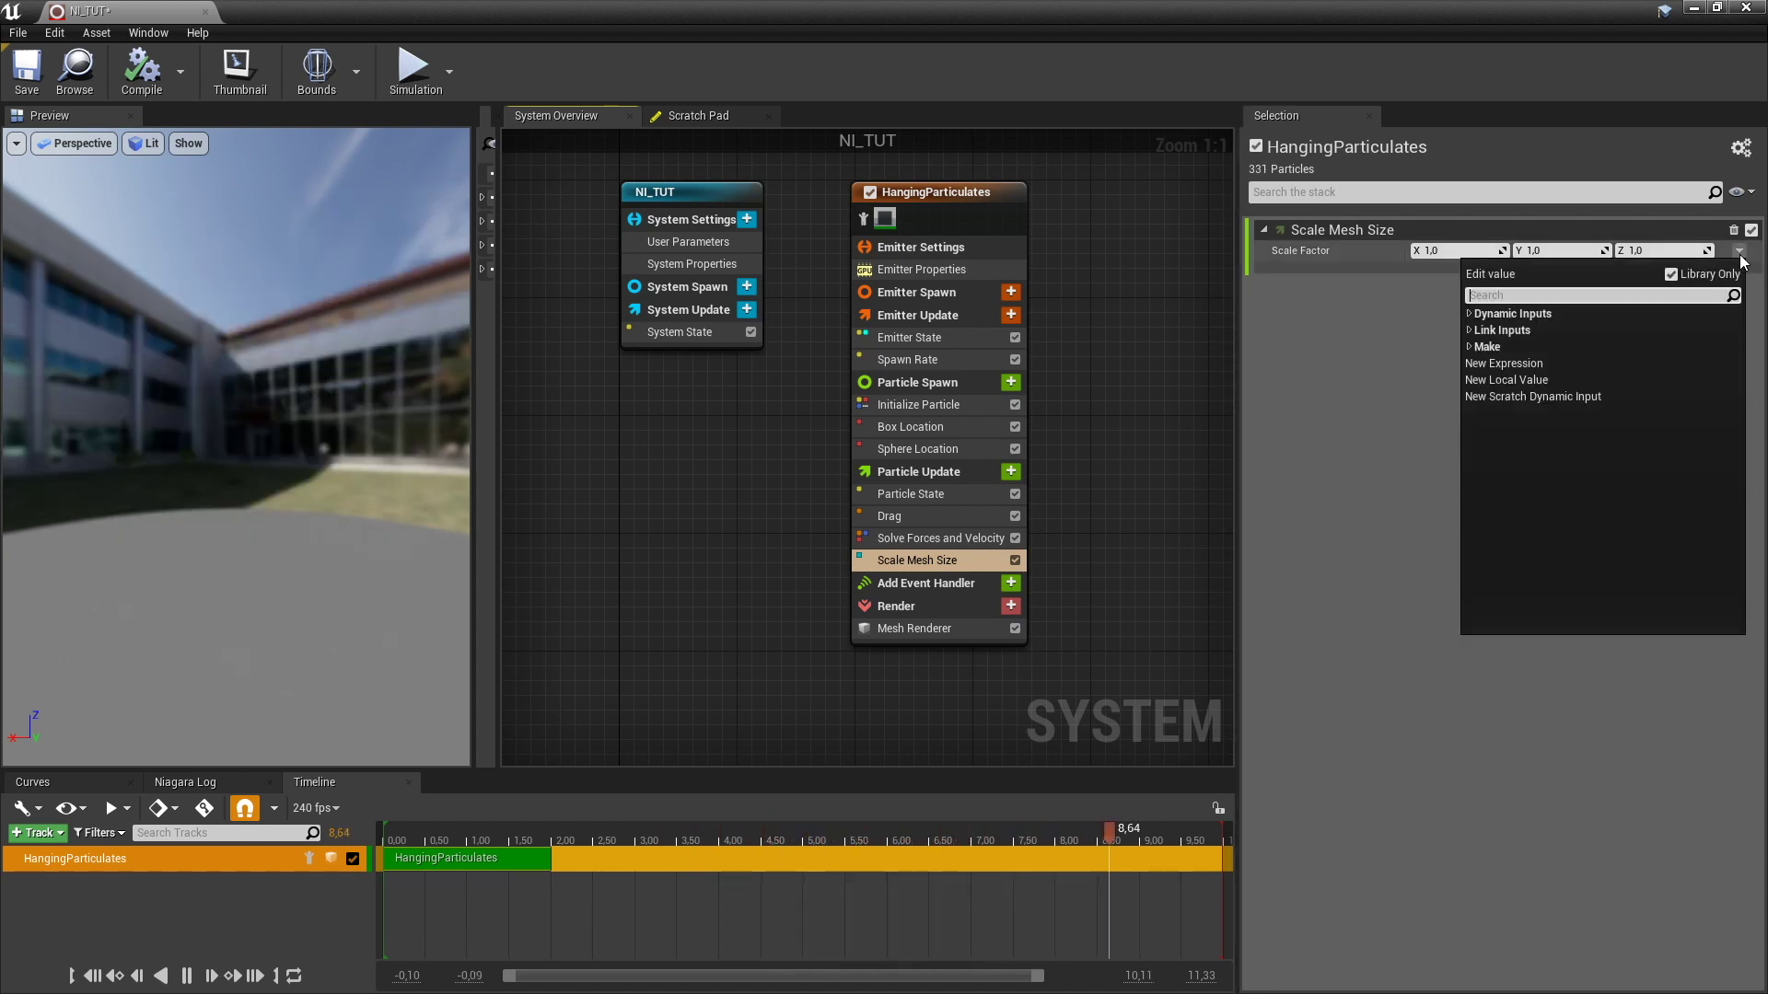
text(curve)
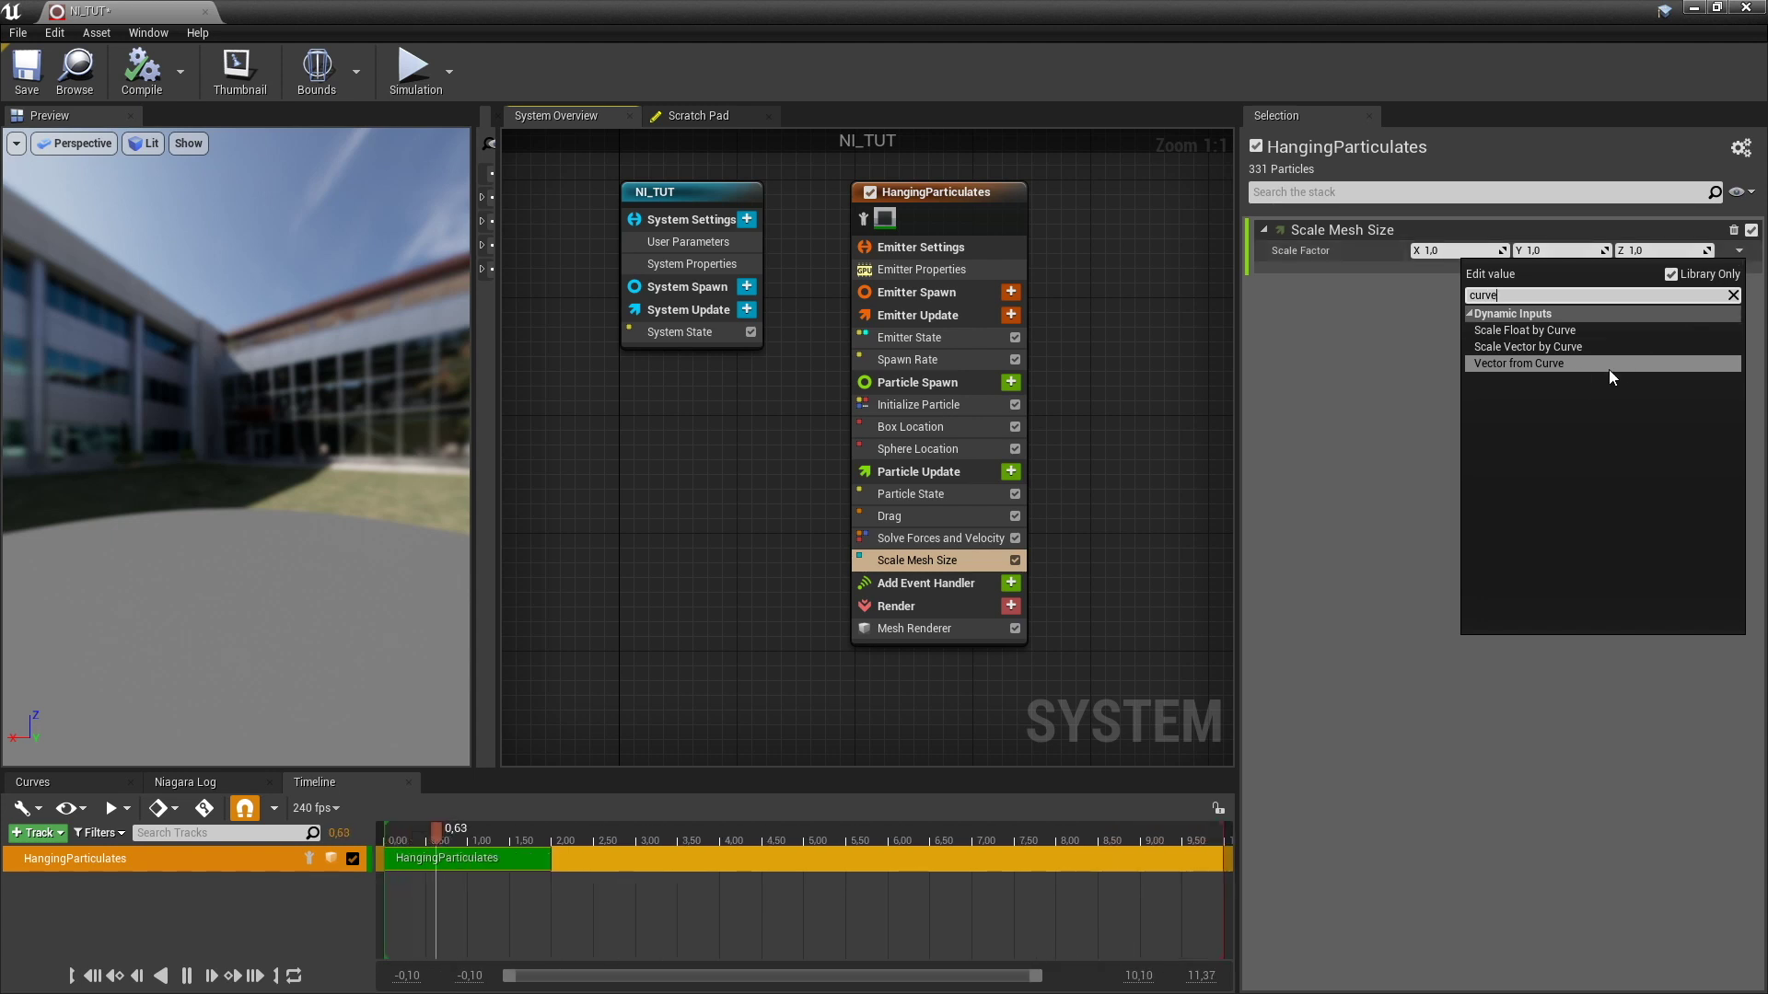
click(1609, 366)
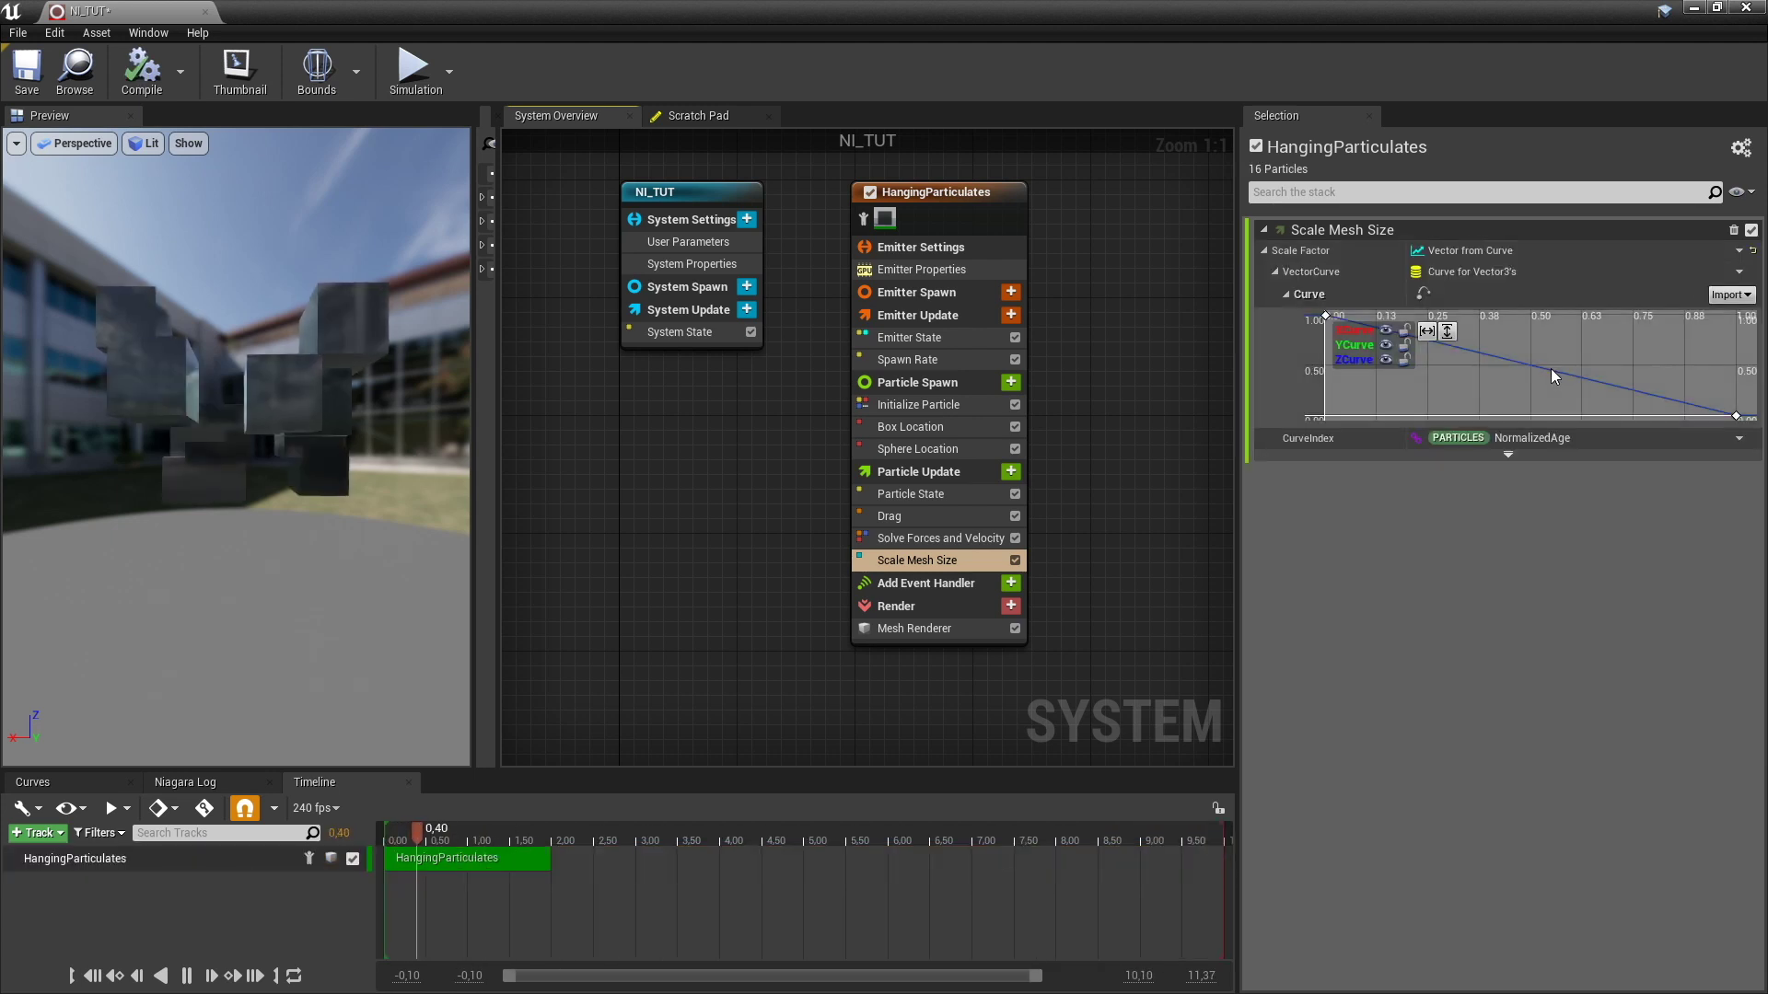
Set the value of the scale curve's first key, at time 0, to 0,13
right_drag(1457, 373, 1567, 405)
click(1449, 361)
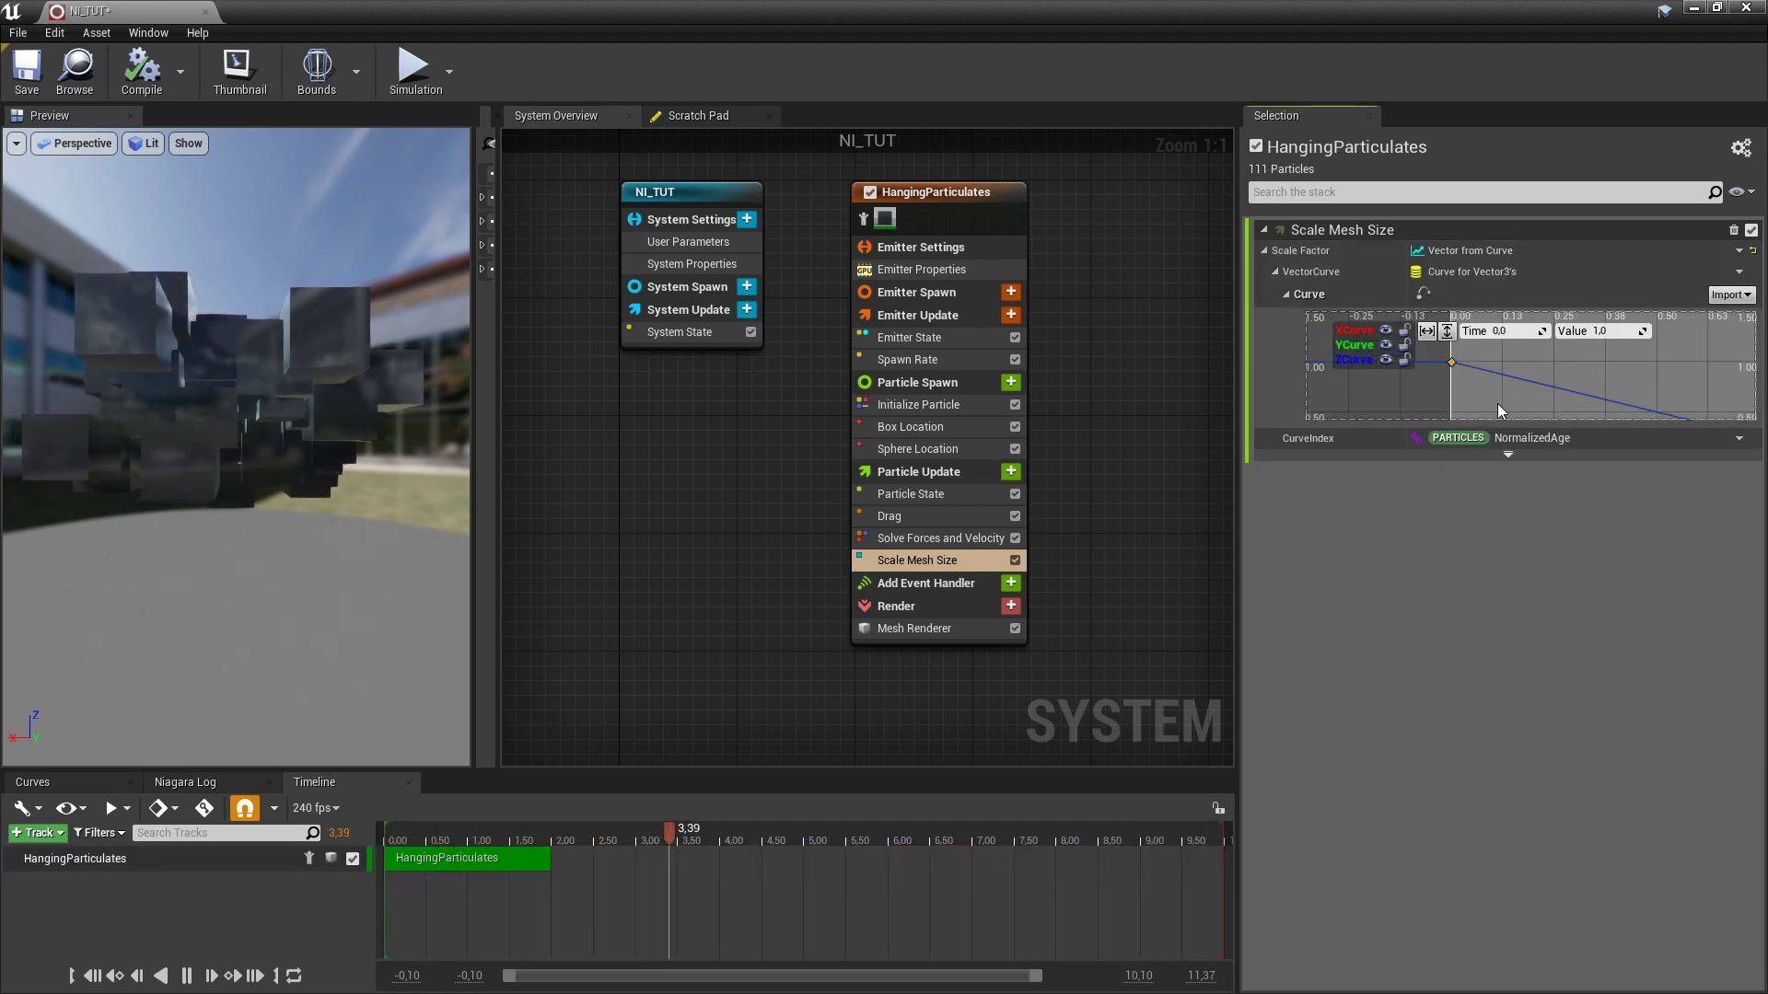
click(1618, 337)
key(BackSpace)
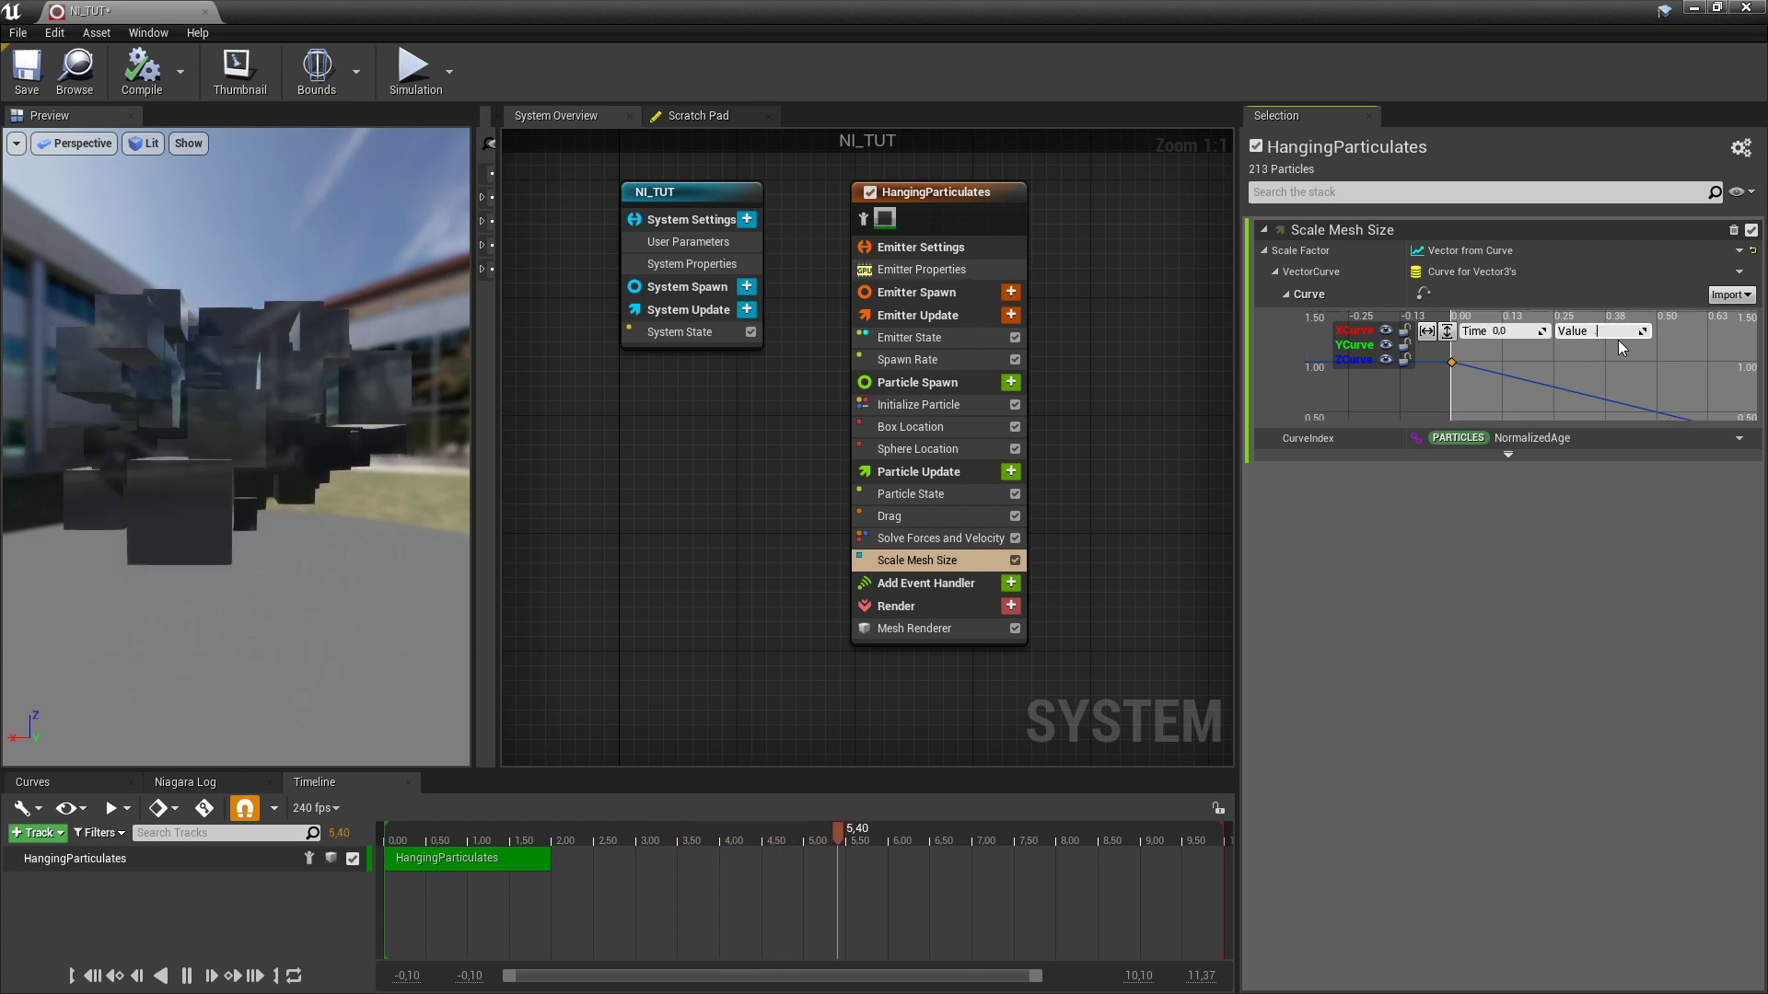
text(0,13)
key(Return)
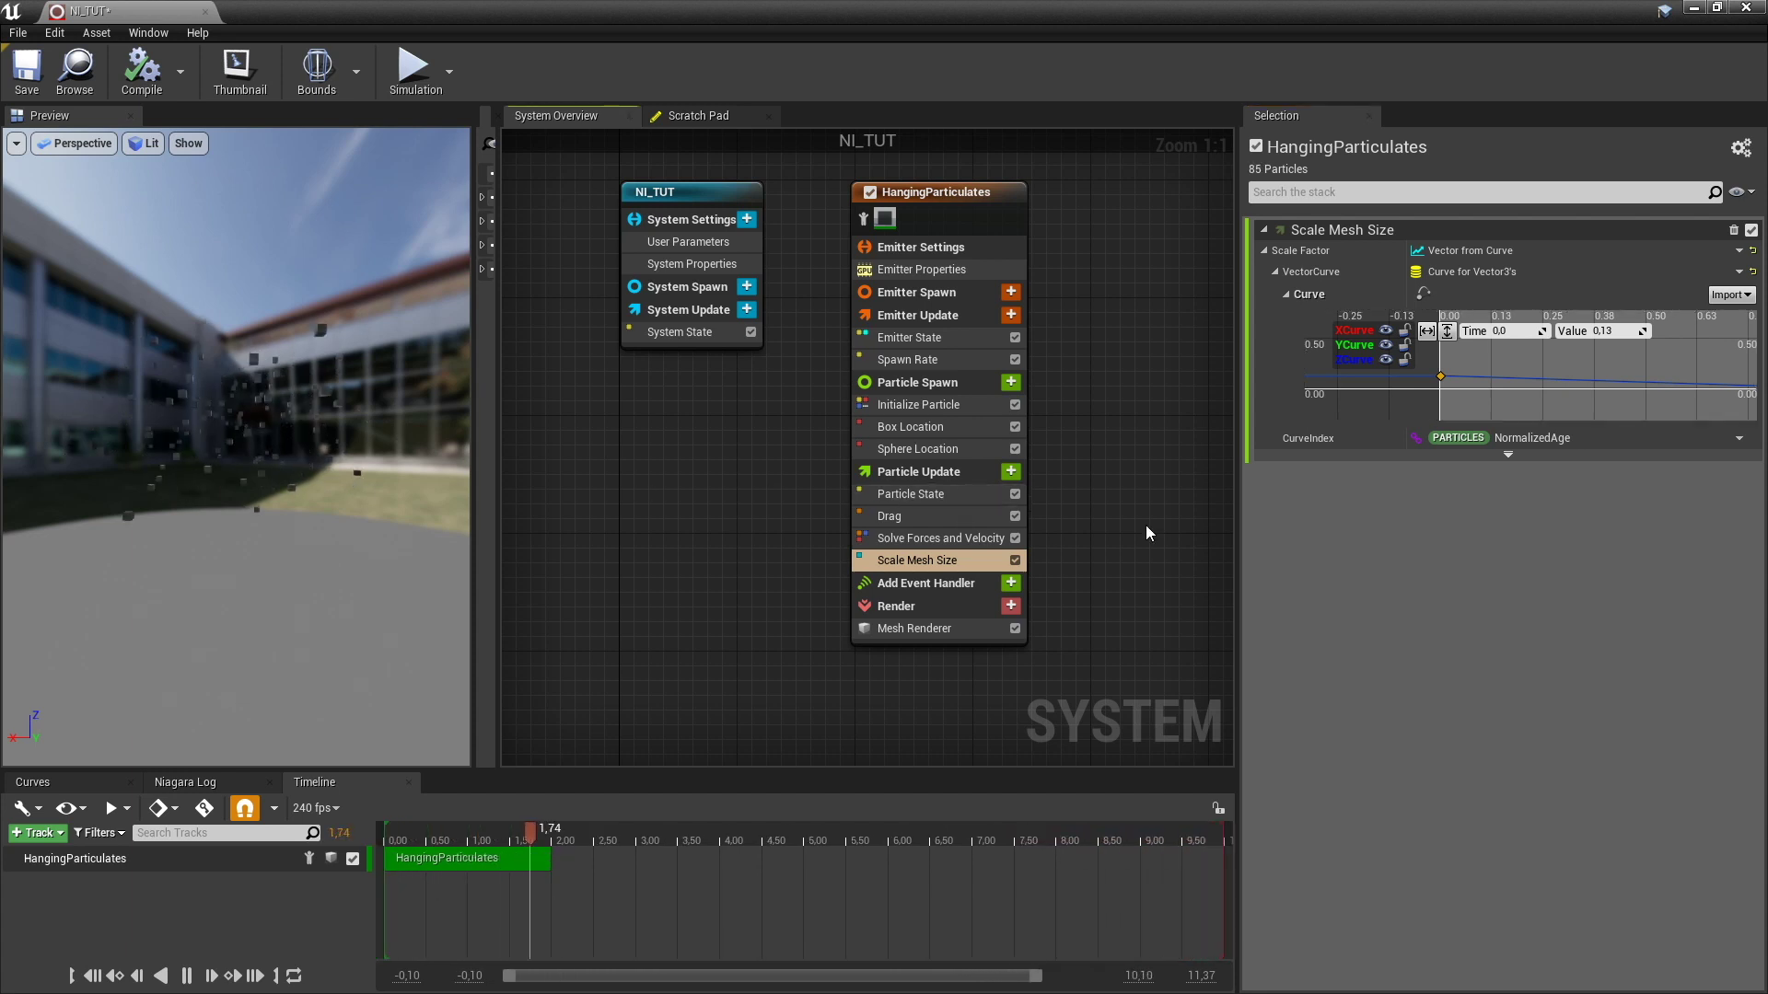
Add a Wind Force module to Particle Update, ahead of Solve Forces and Velocity, with Wind Speed X 22 and Wind Speed Scale 20
click(1010, 471)
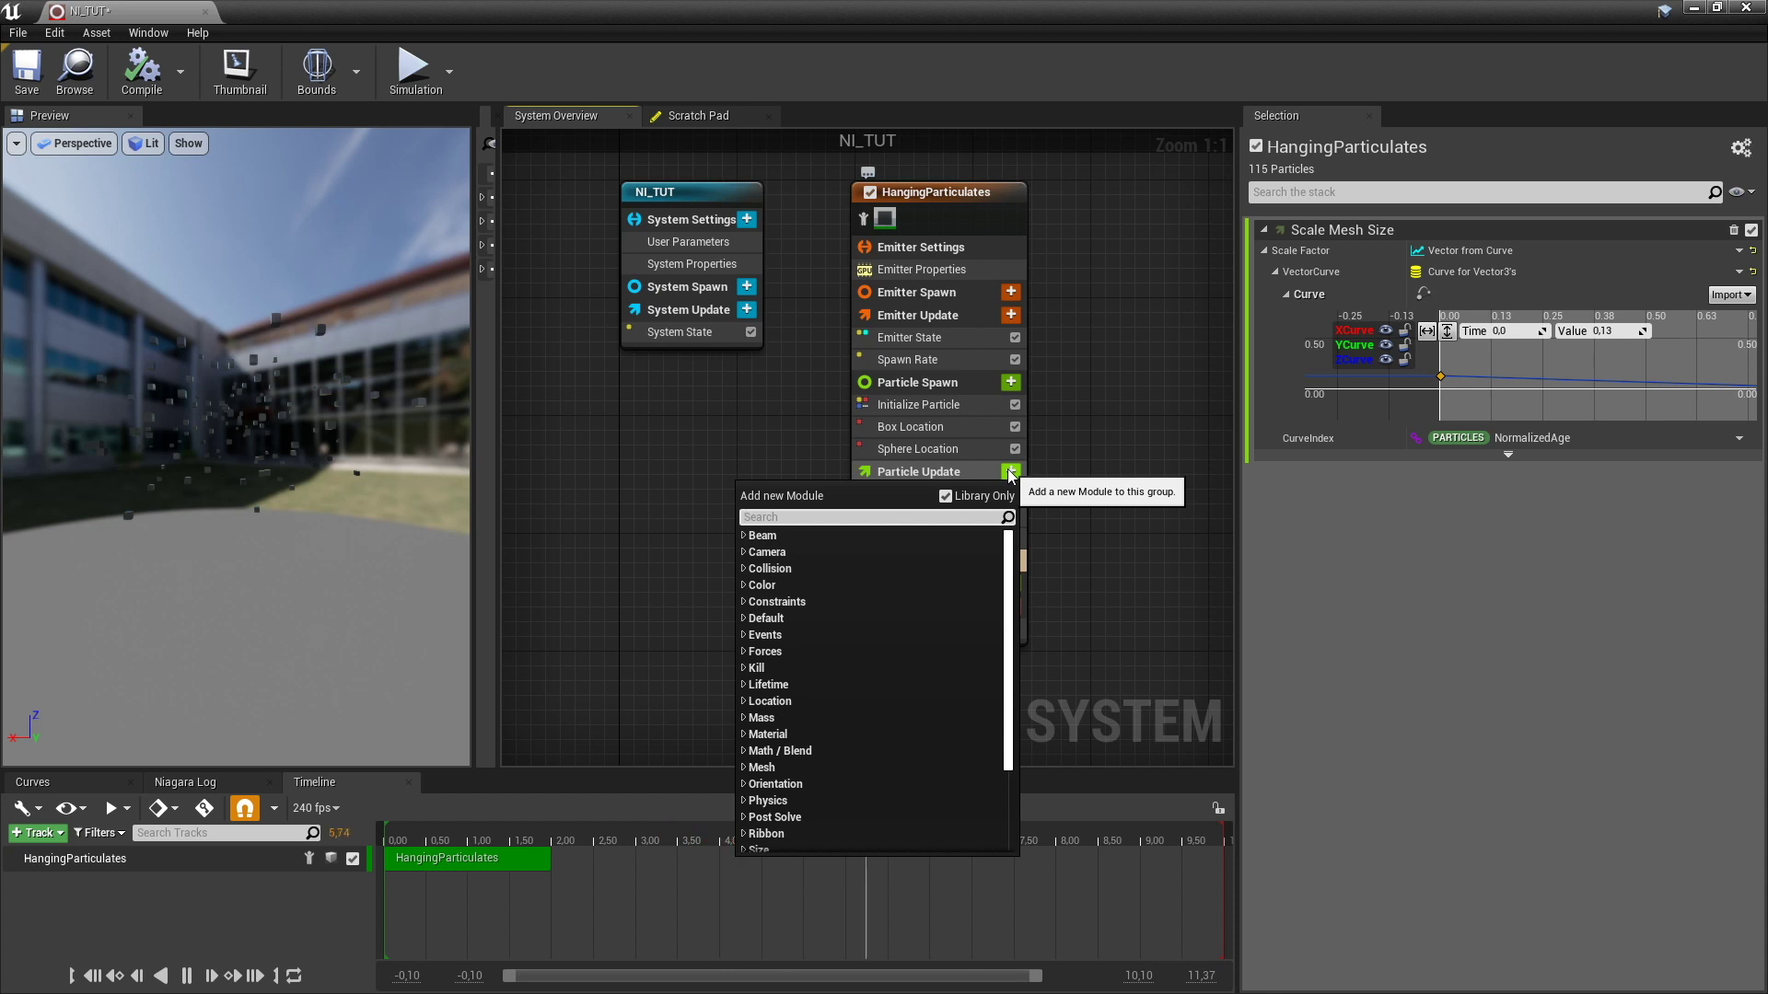
text(wind)
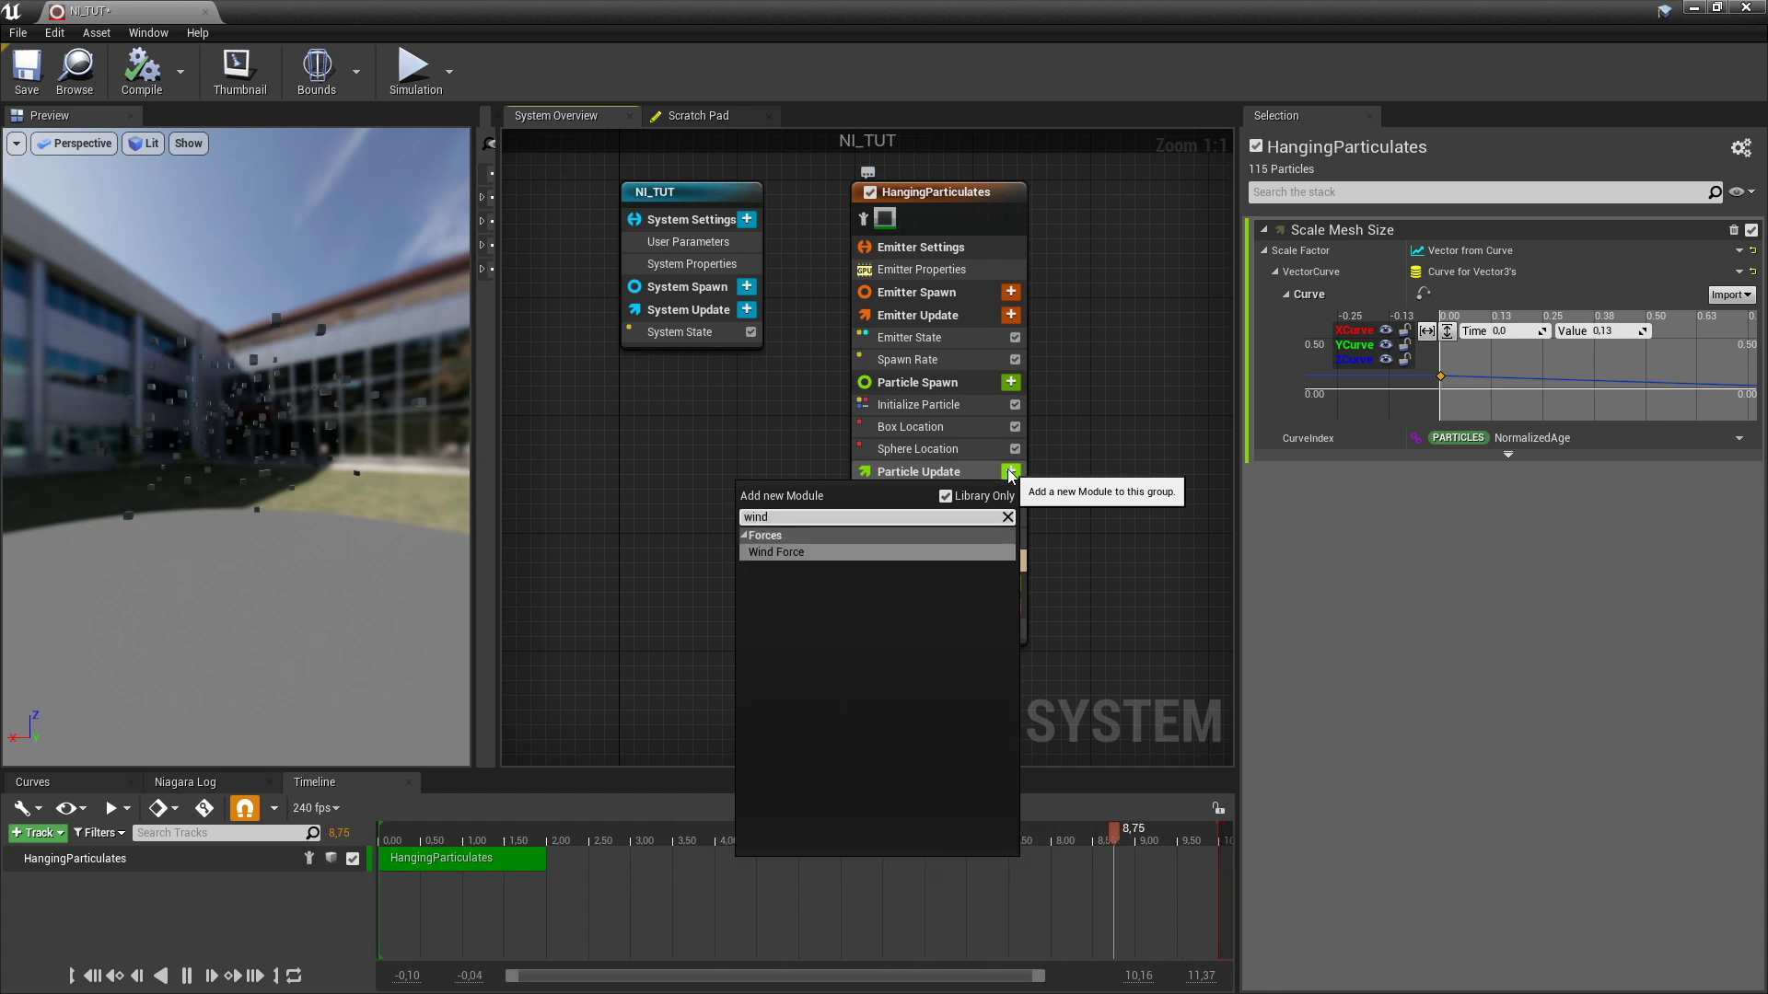
key(Return)
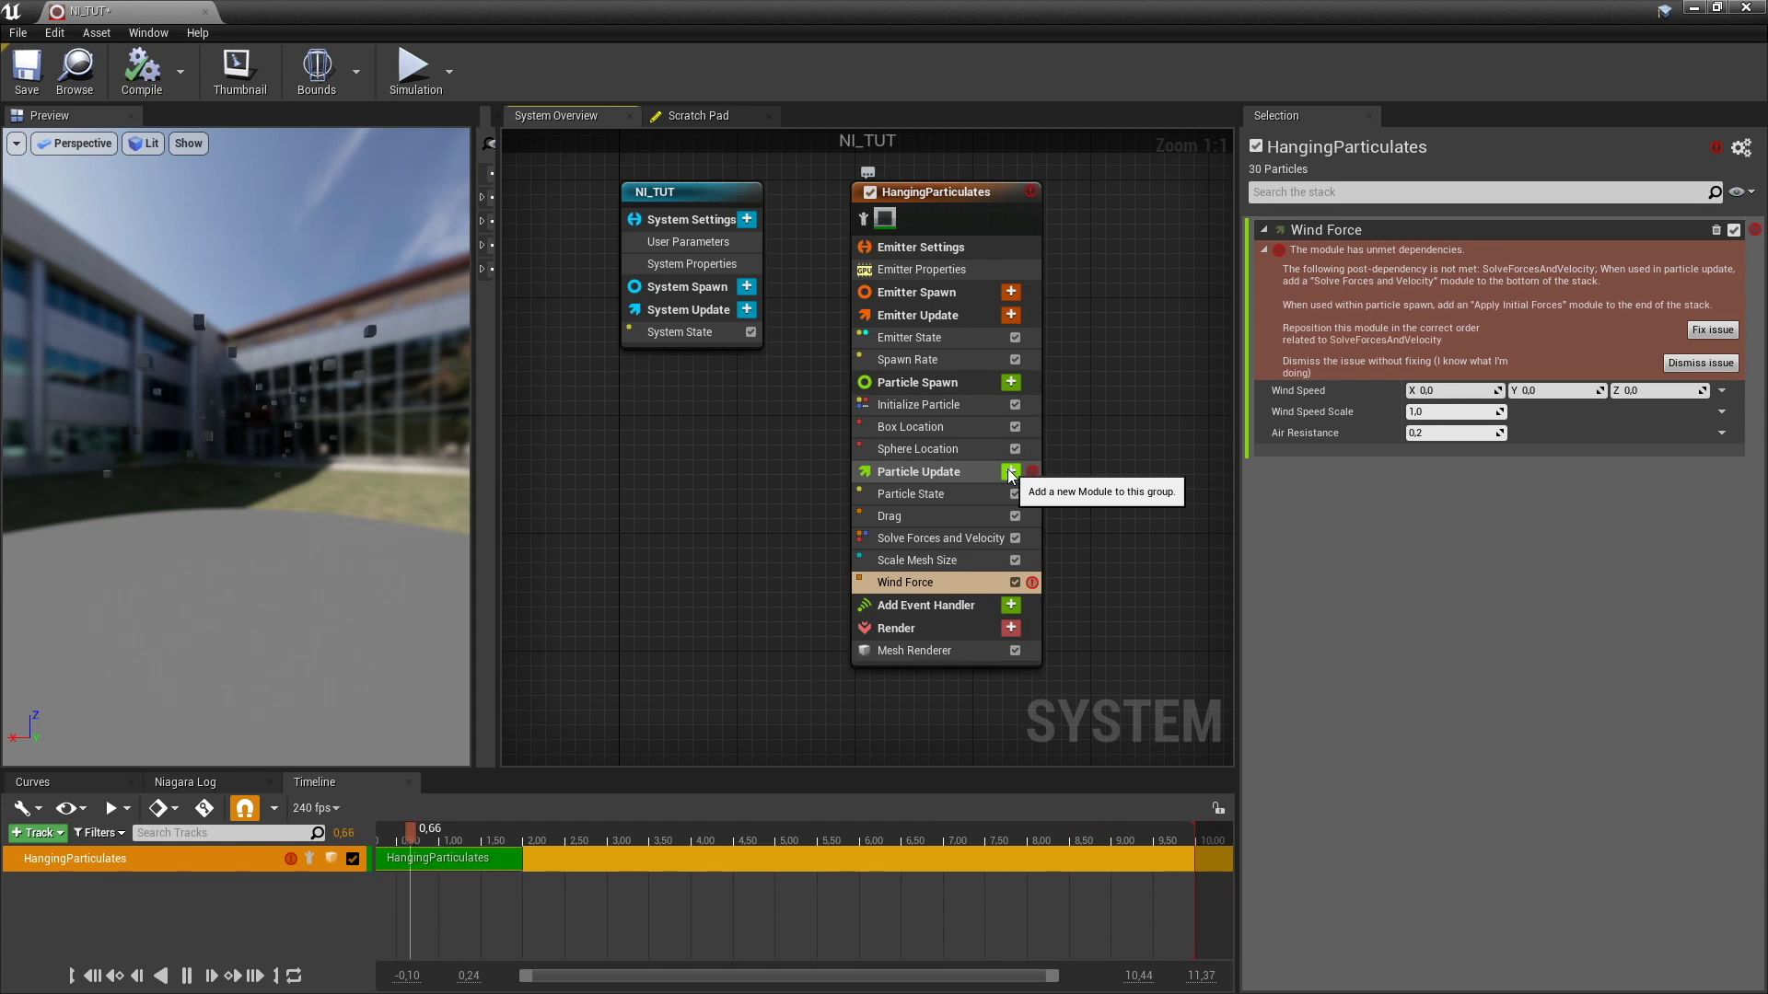
click(1718, 315)
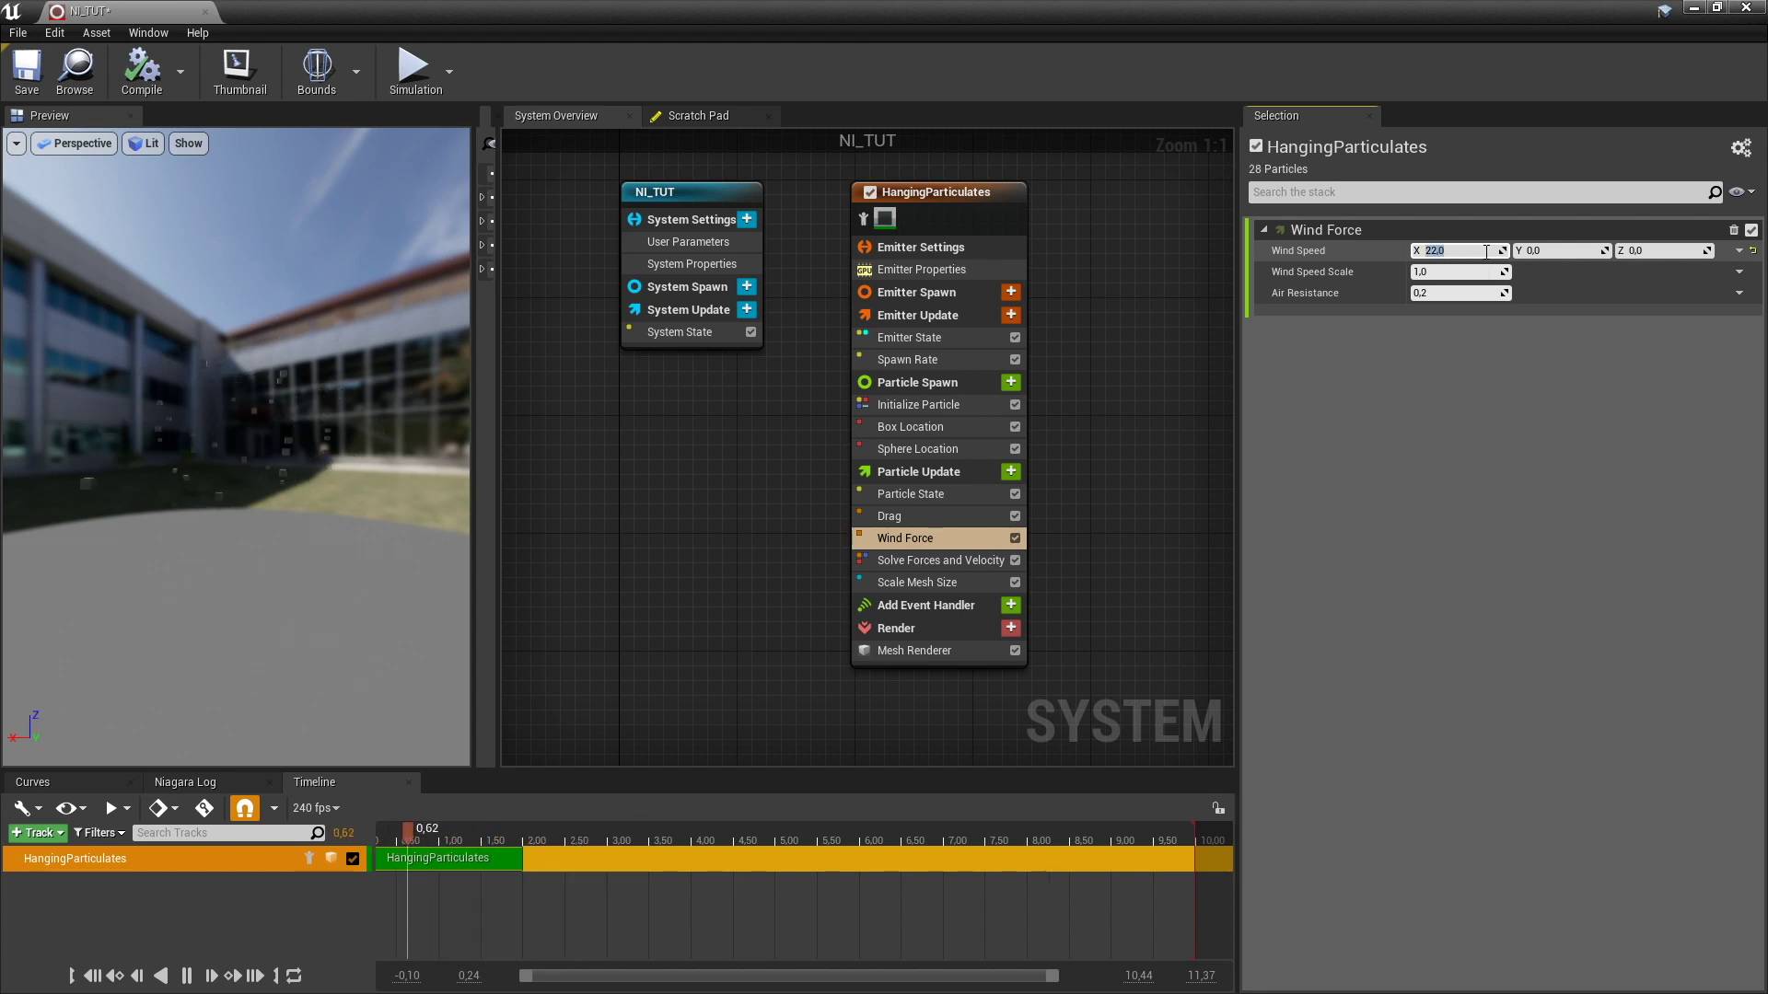
key(Return)
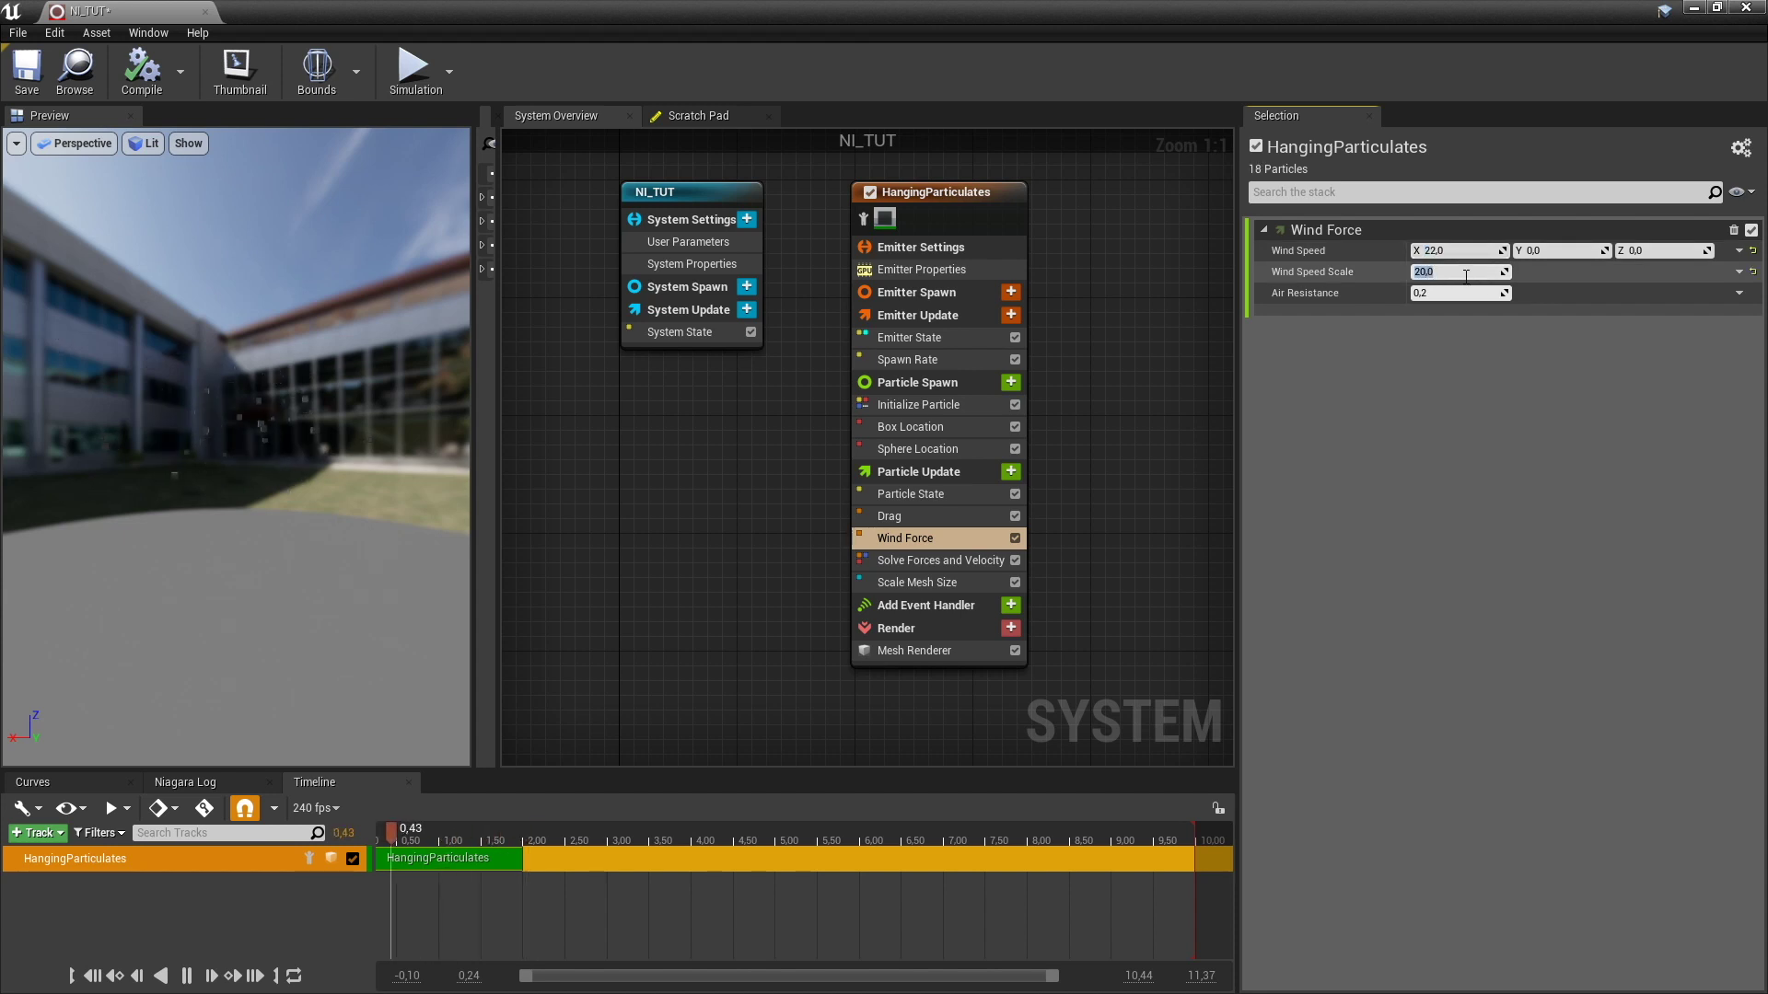
Add a Point Attraction Force to Particle Update, ahead of Solve Forces and Velocity, with AttractionStrength 100 and Attraction Radius 3000
click(1012, 473)
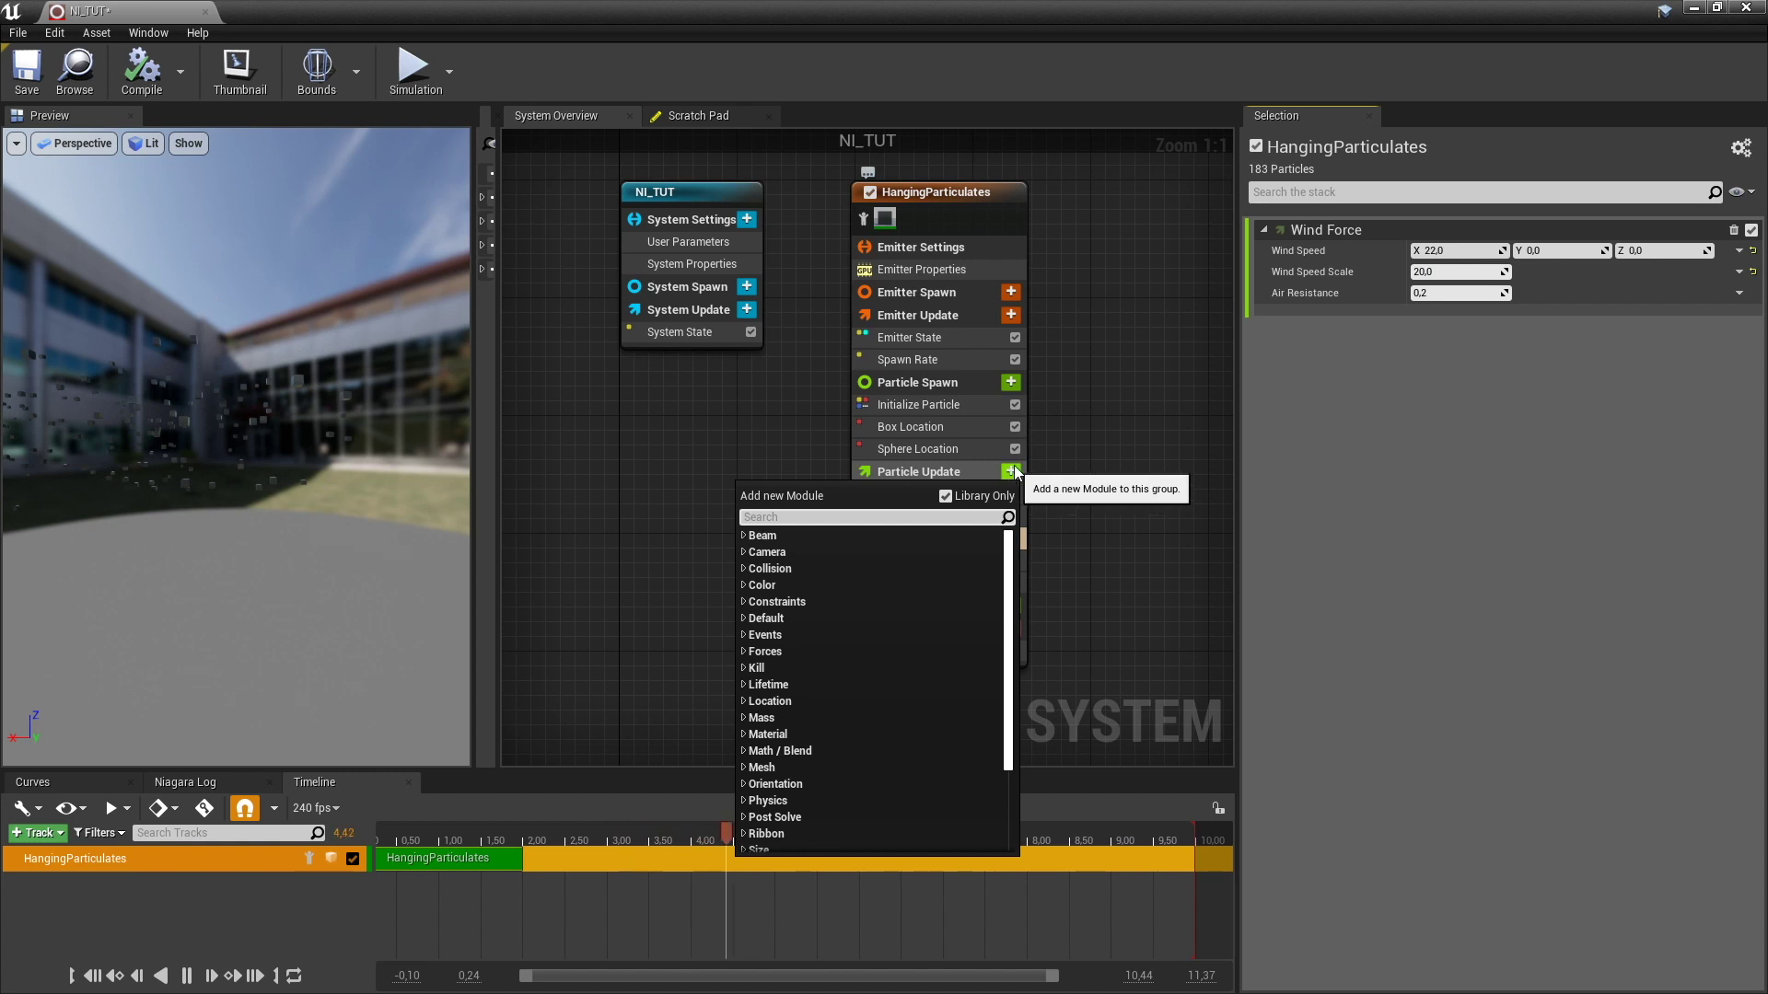
text(point )
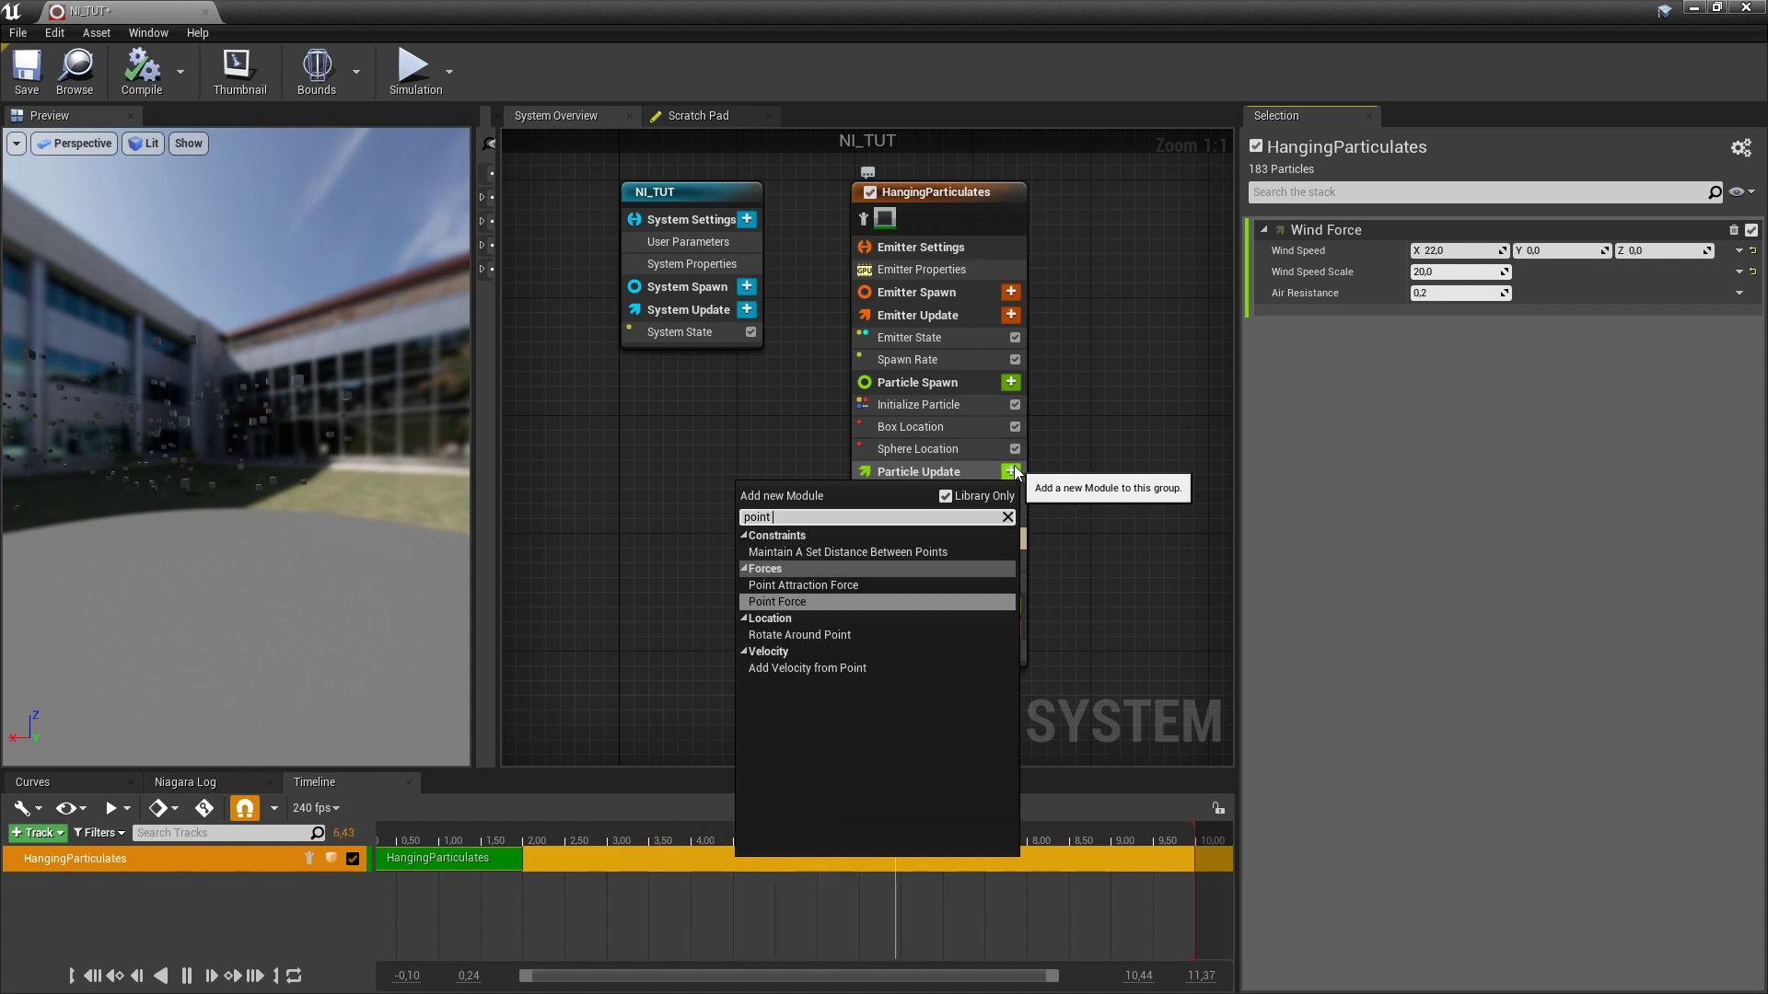
text(attr)
key(Up)
key(Return)
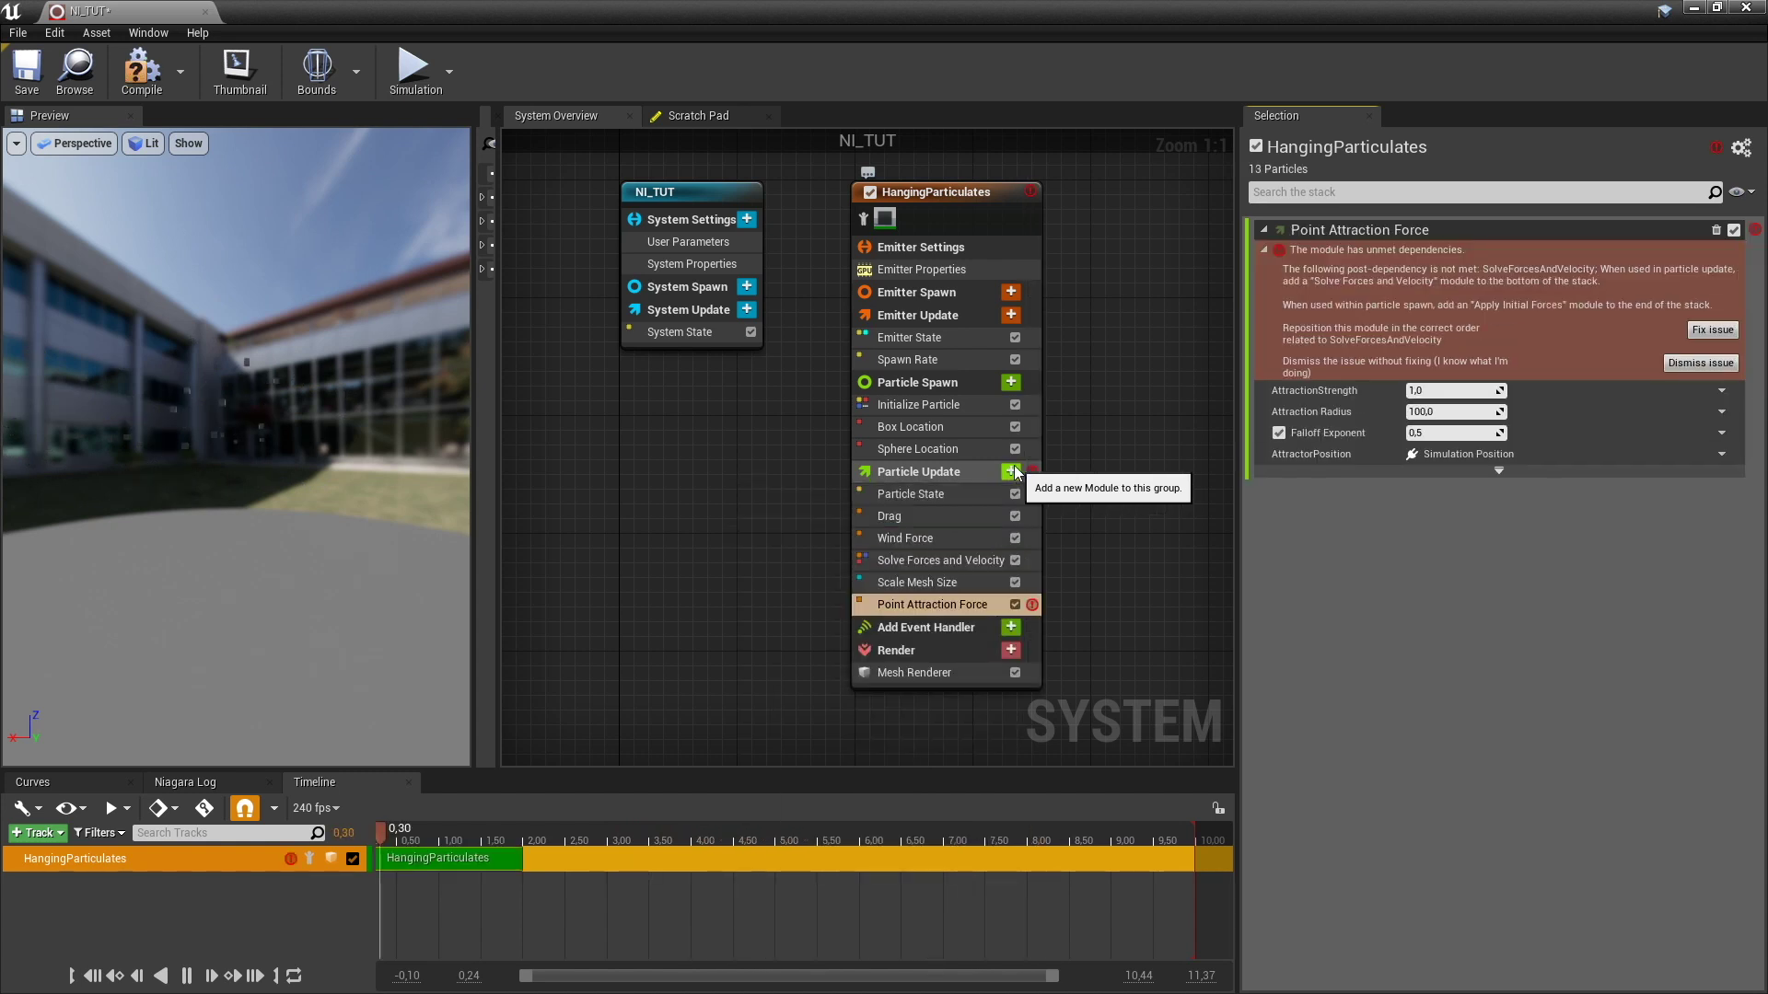
click(1722, 328)
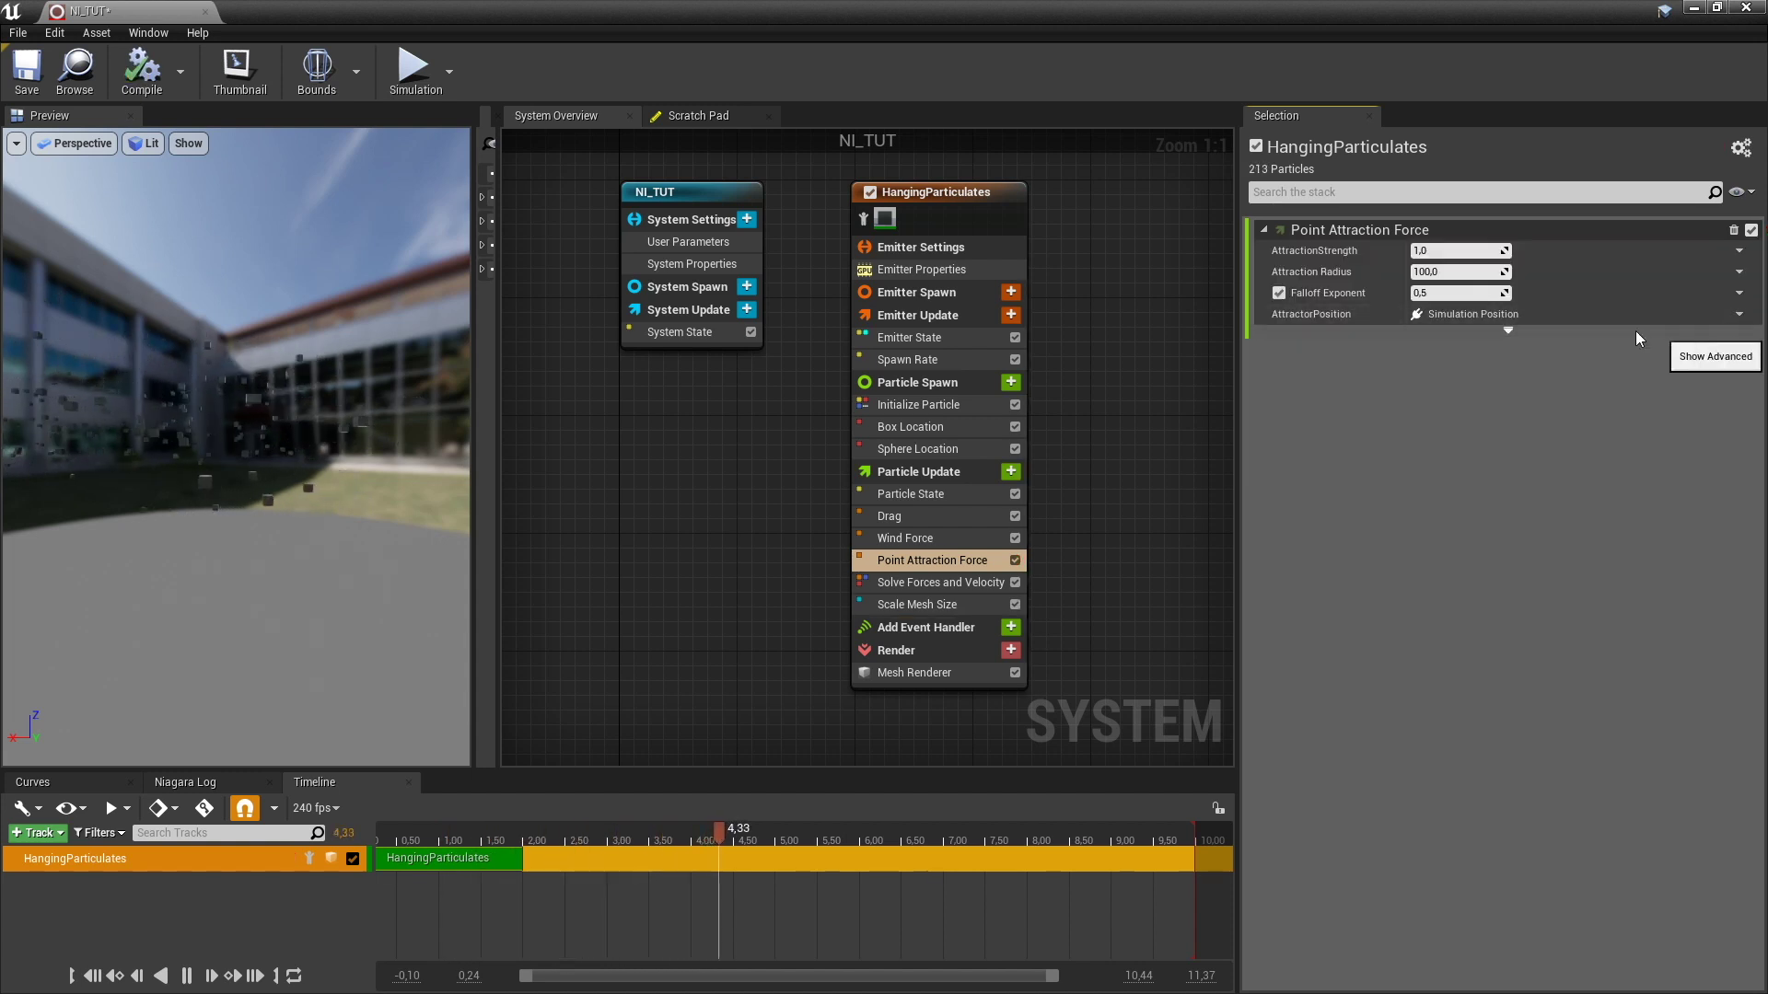
click(1467, 249)
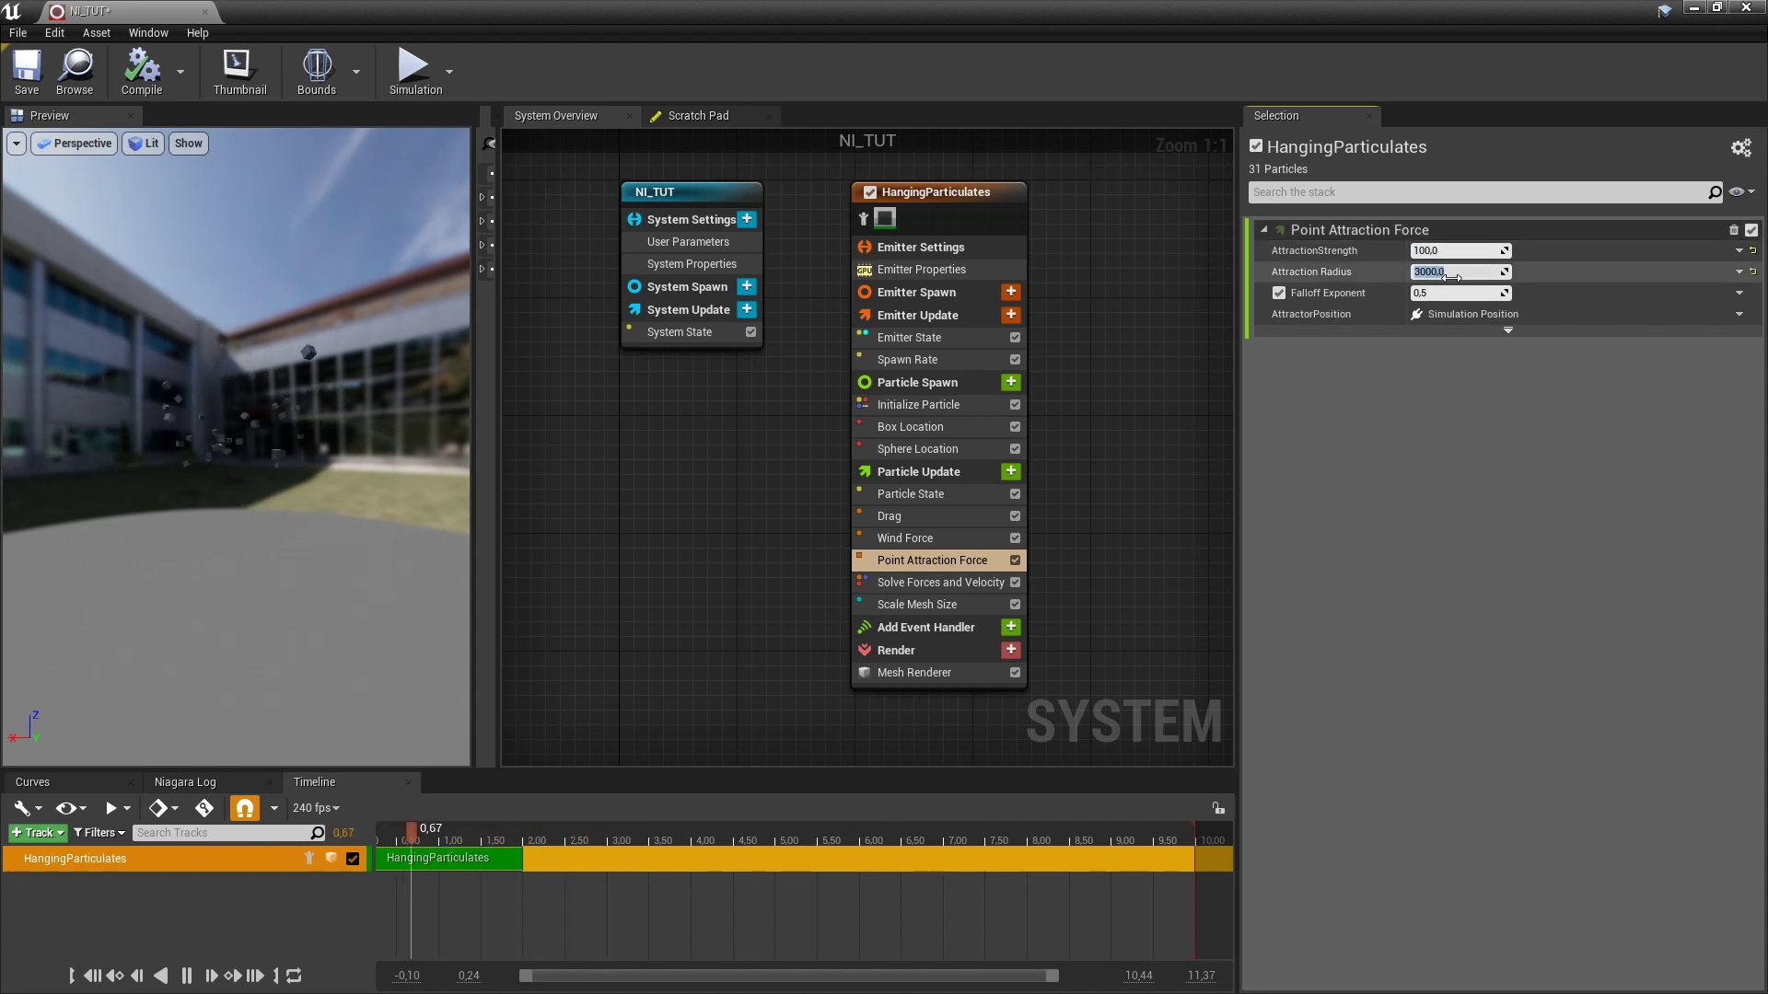
Add a Gravity Force module to Particle Update, ordered ahead of Solve Forces and Velocity
click(1011, 472)
text(gra)
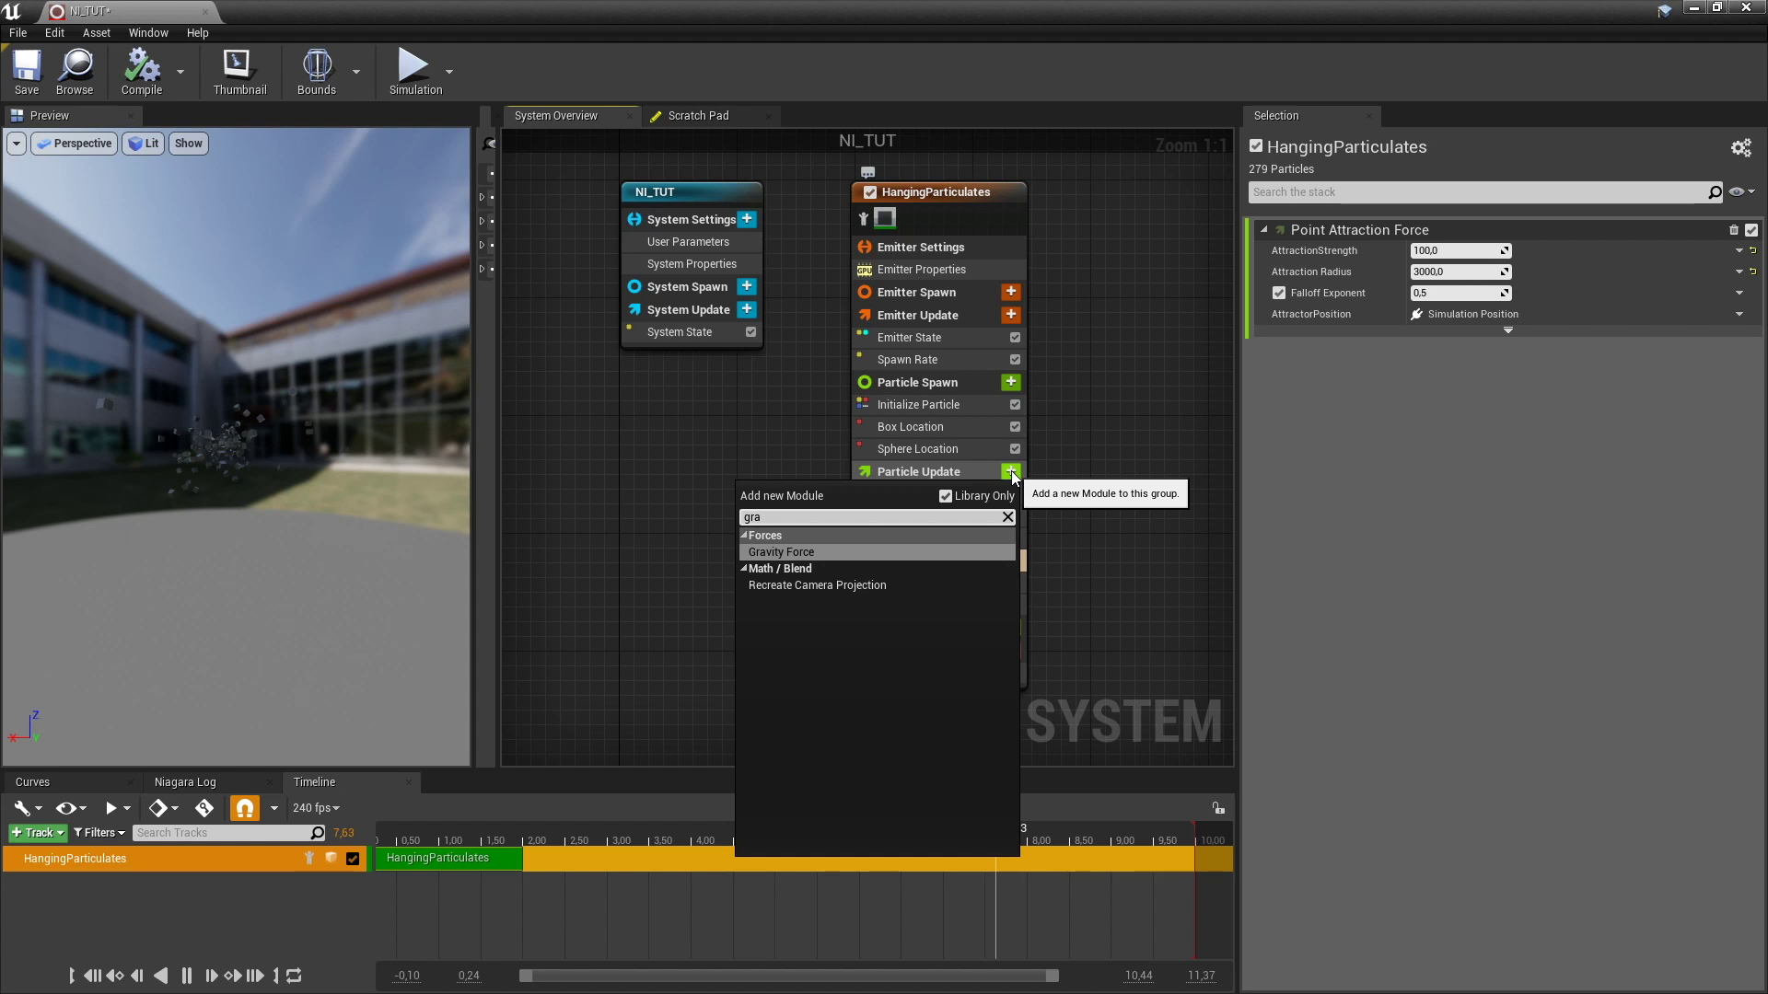
key(Return)
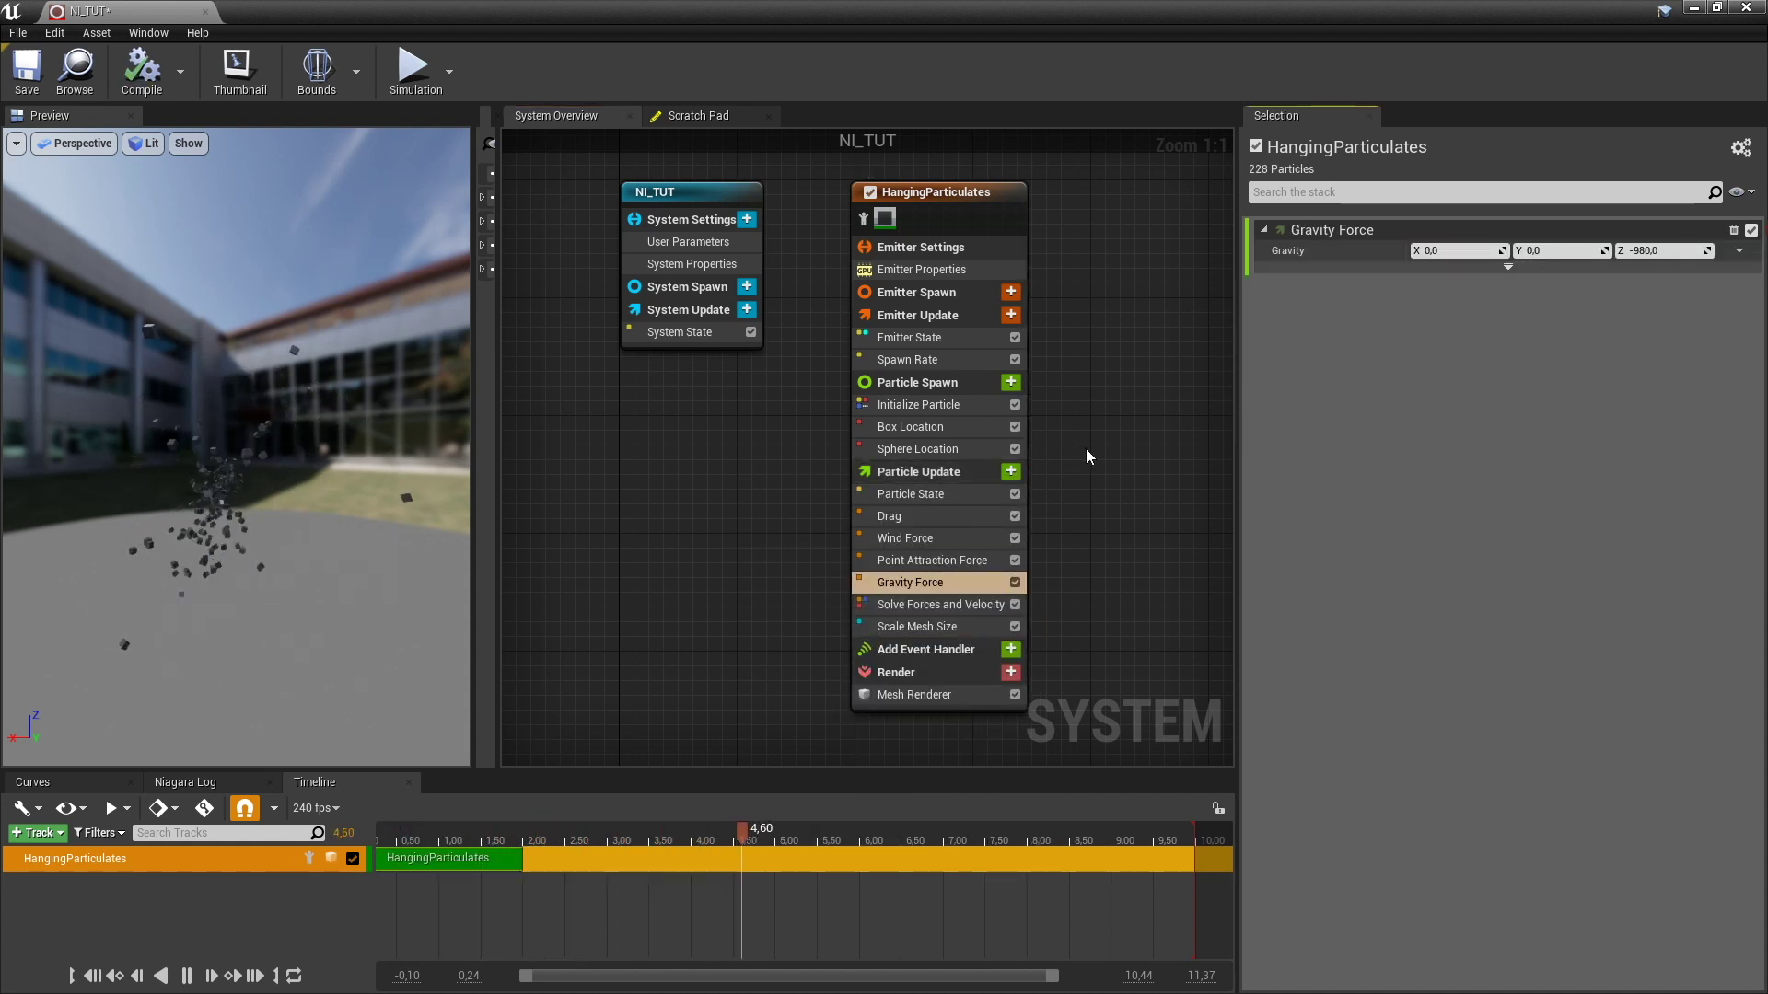
Add a Vortex Force module to Particle Update and fix its order relative to Solve Forces and Velocity
click(1012, 472)
text(vortex)
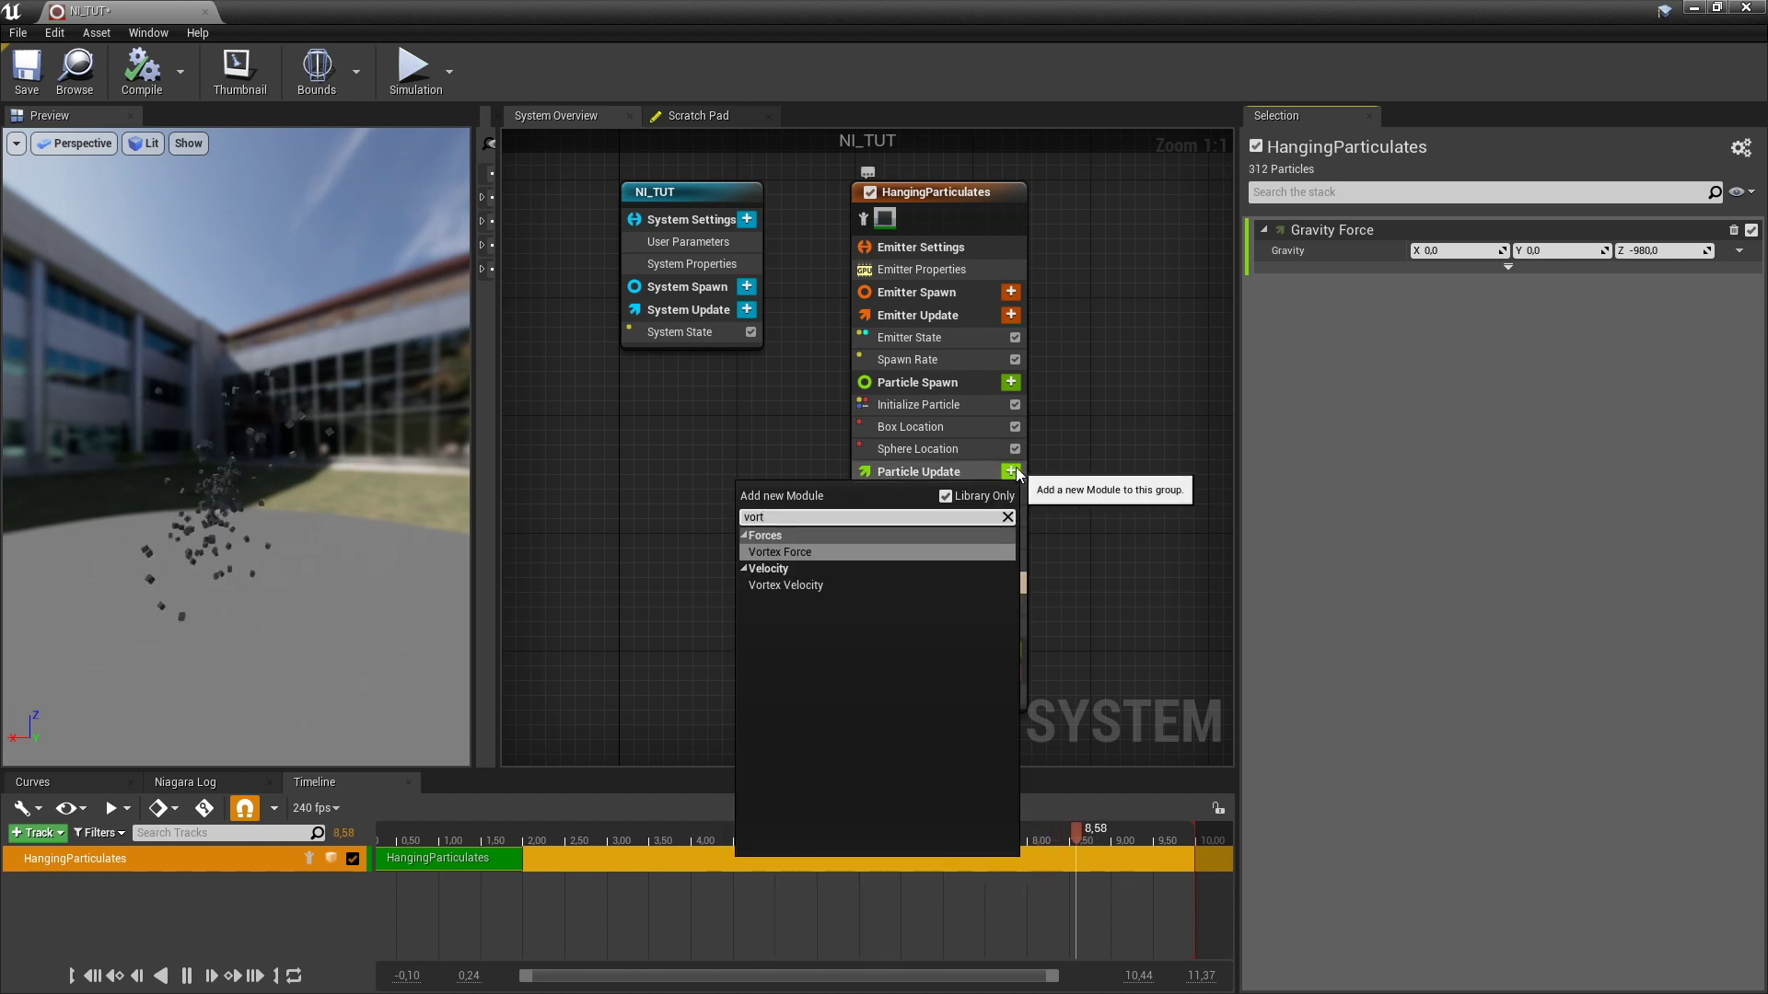
key(Return)
click(1712, 329)
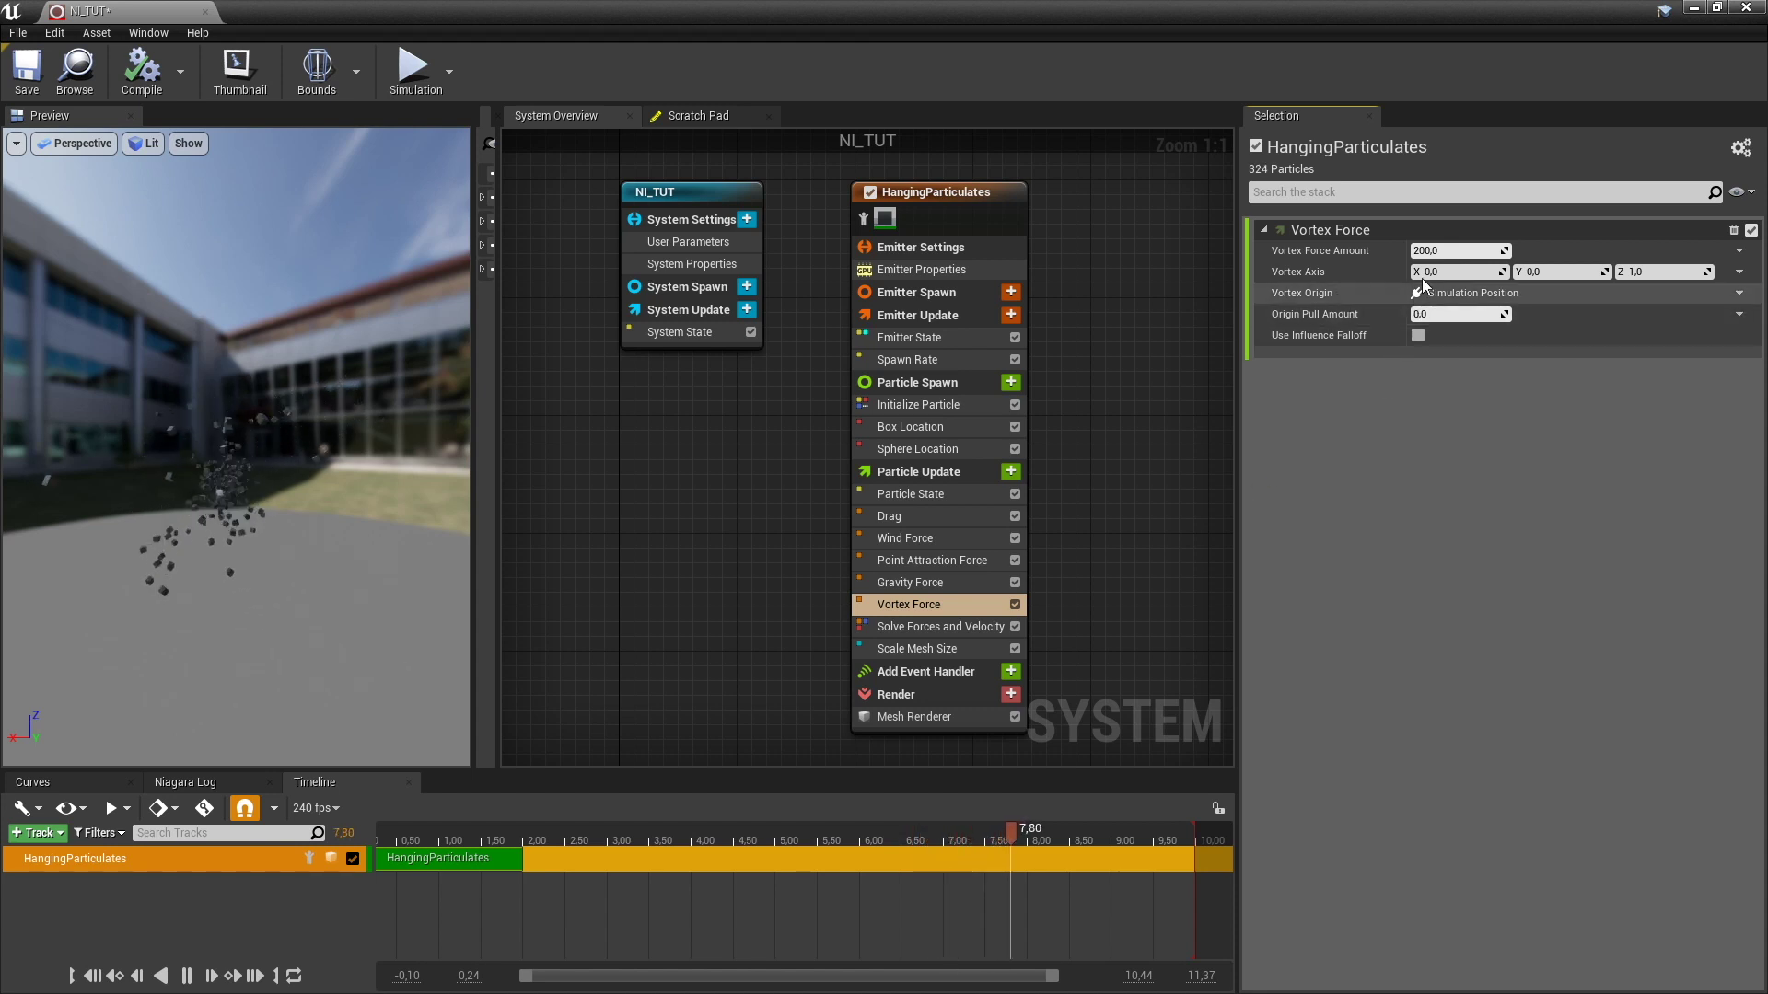
Set the Vortex Force Amount to 640 and the Vortex Axis Z to 80
click(1433, 251)
text(640)
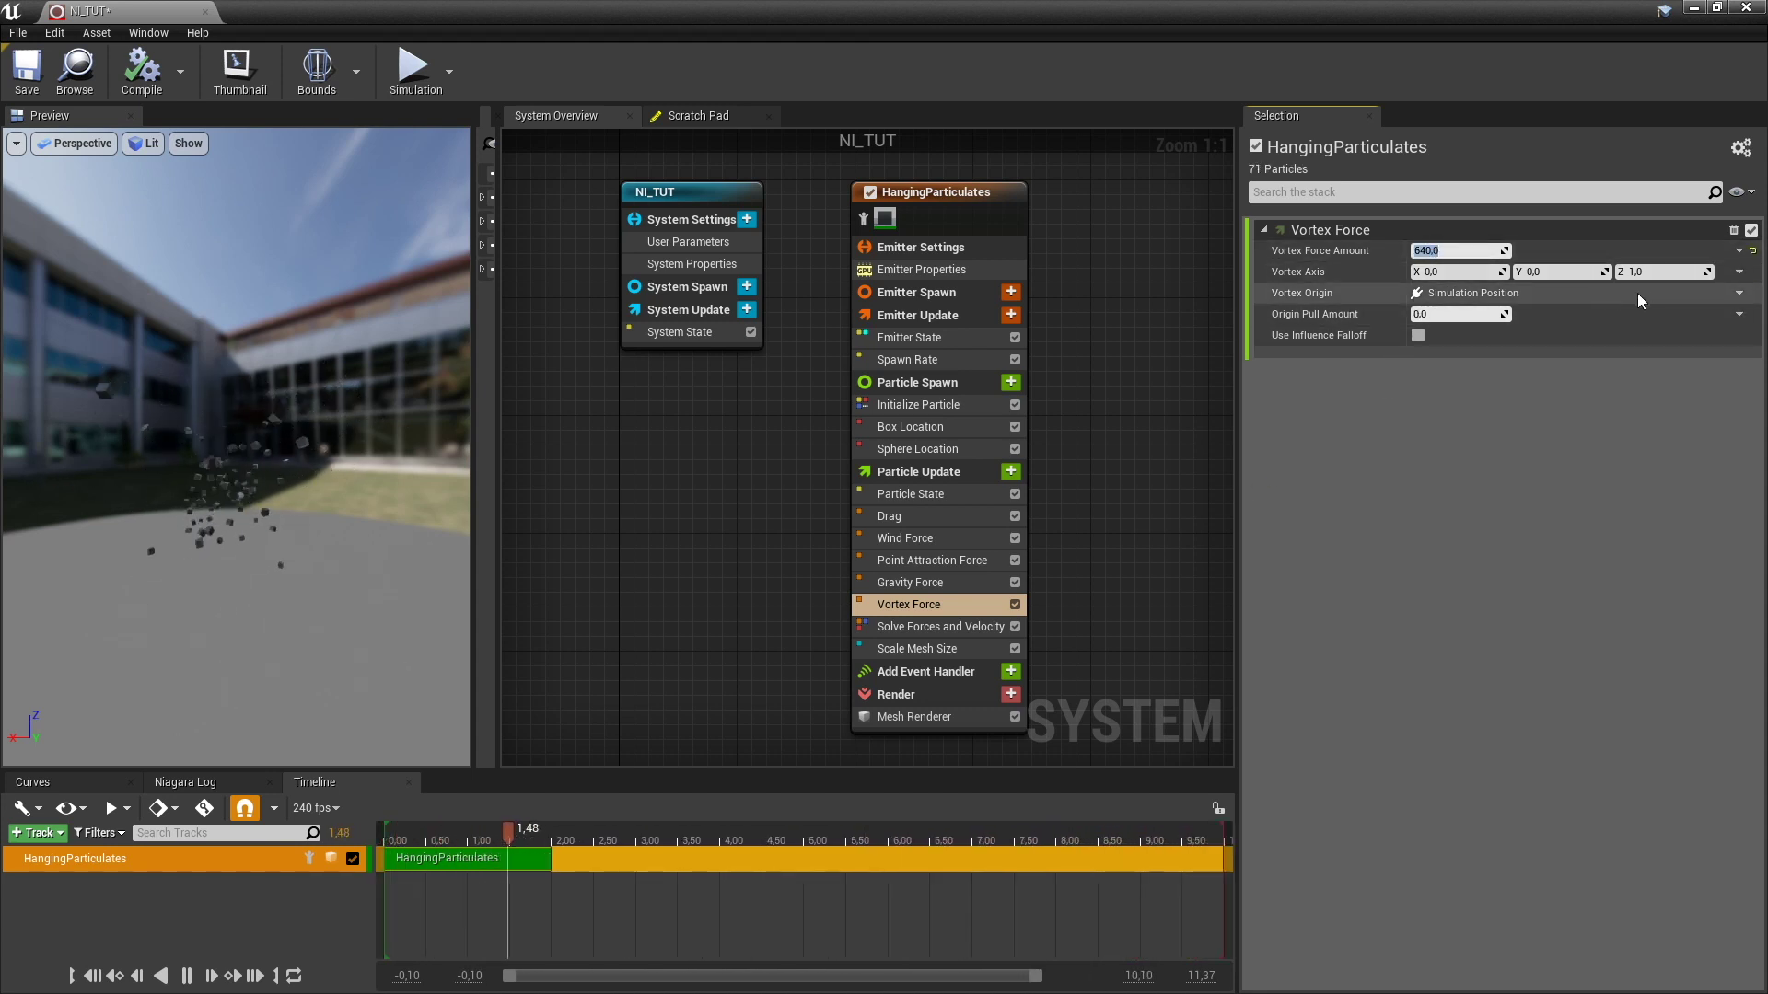
click(1648, 272)
text(80)
key(Return)
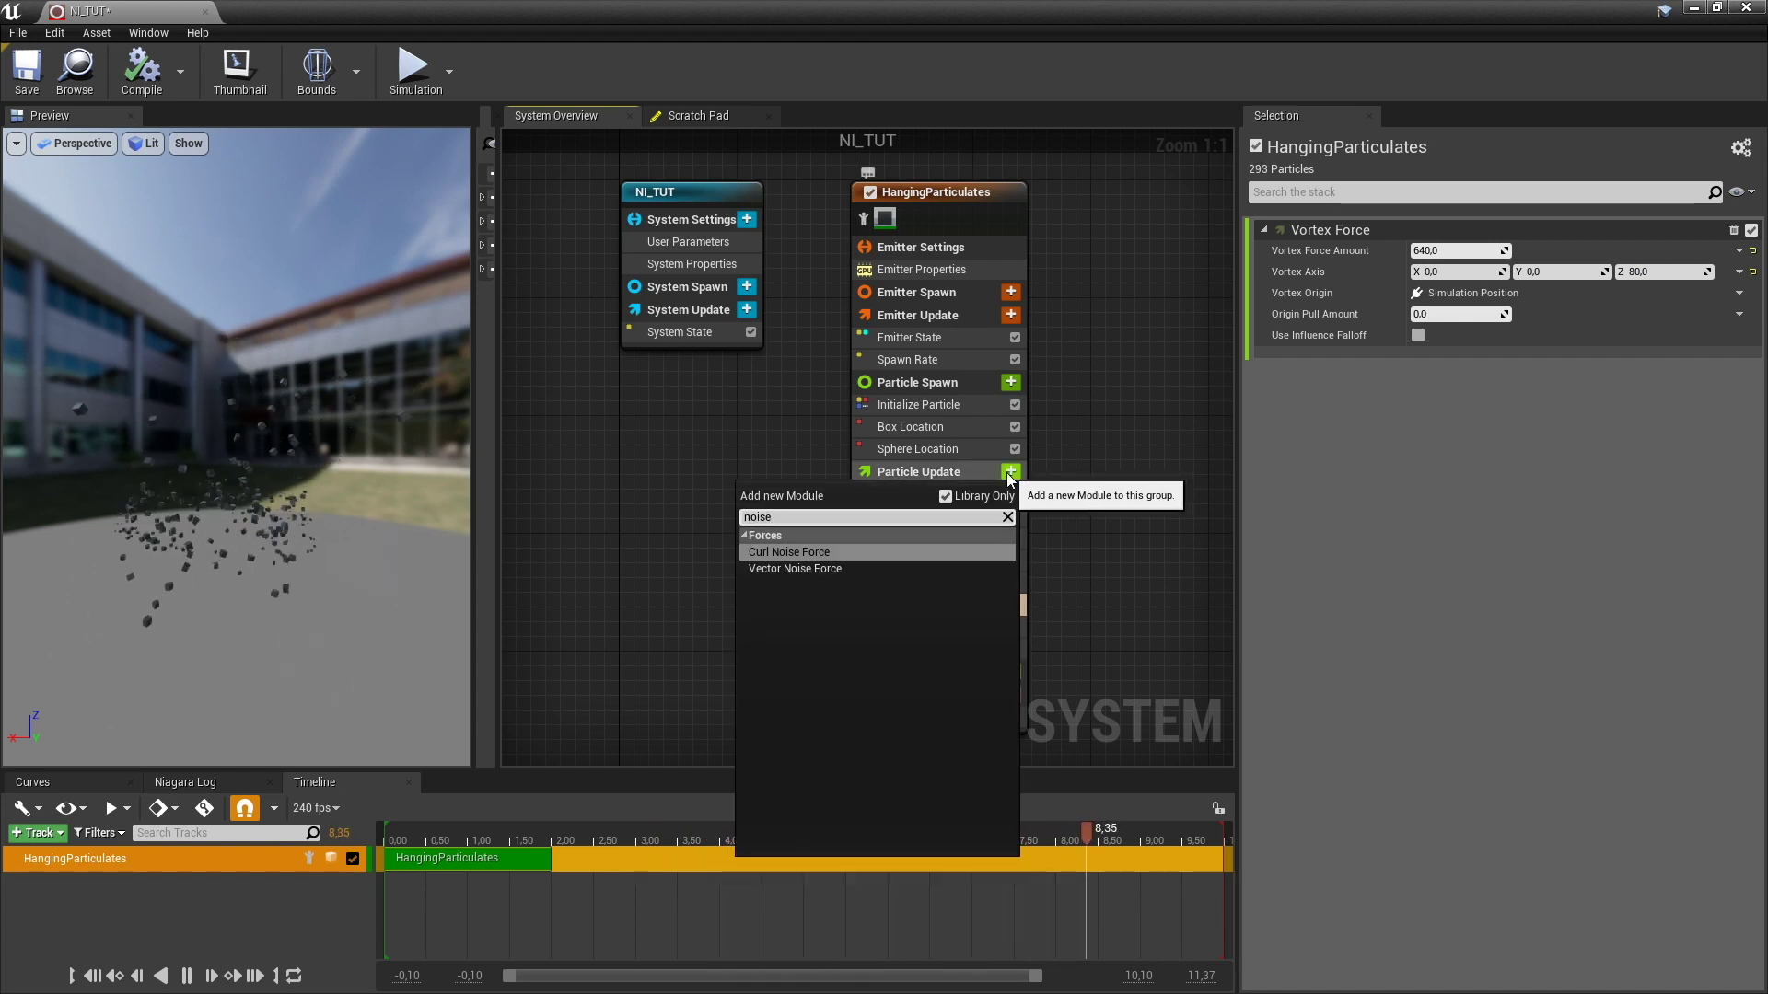
Add a Curl Noise Force to Particle Update, ahead of Solve Forces and Velocity, with Noise Strength 6000 and Noise Frequency 0,001
key(Return)
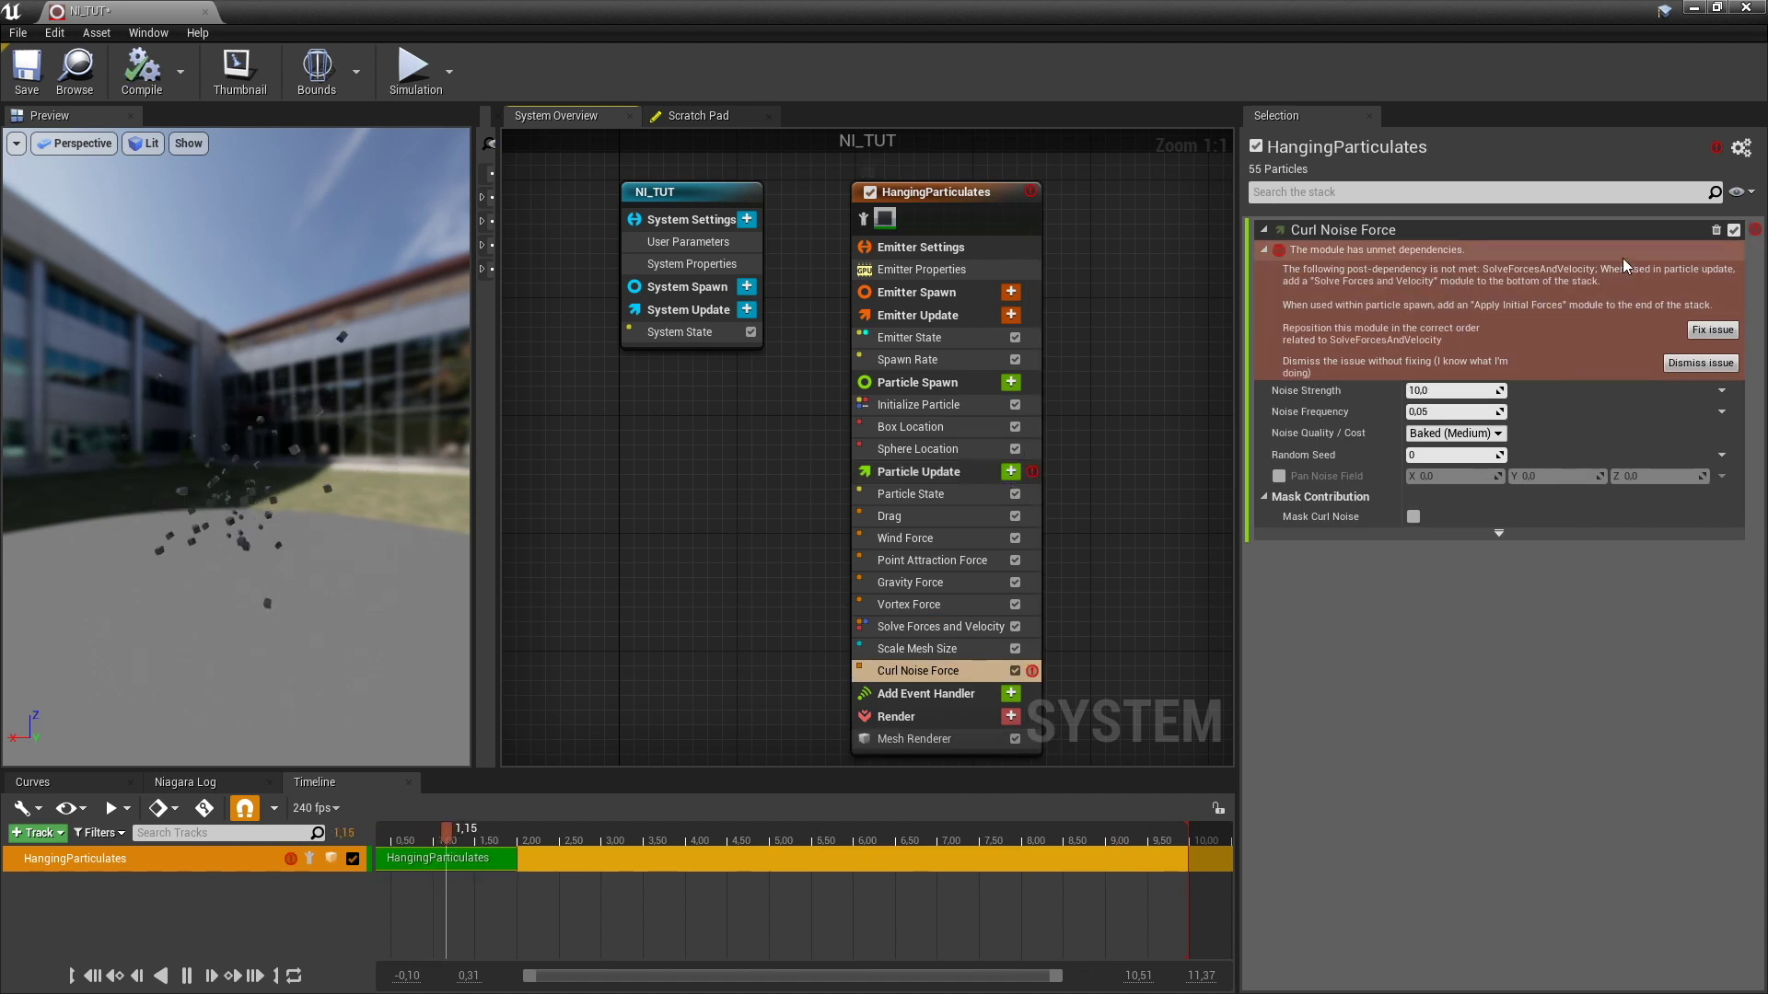
click(1712, 329)
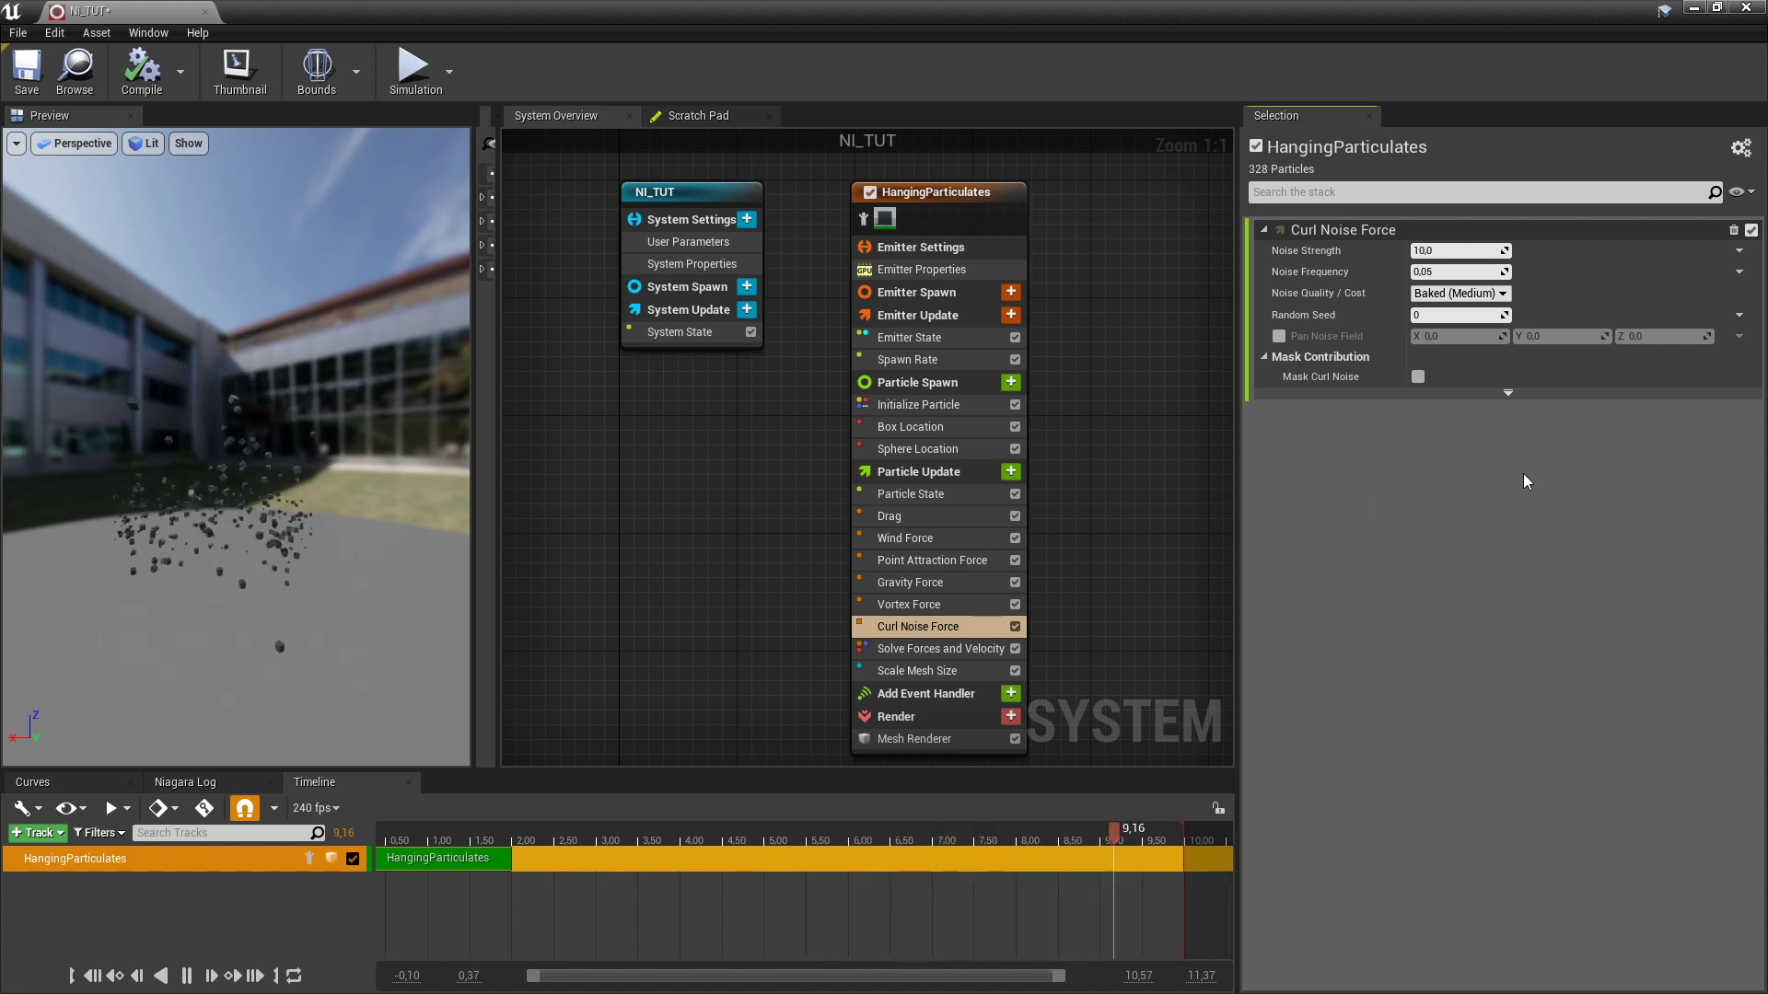
click(1454, 251)
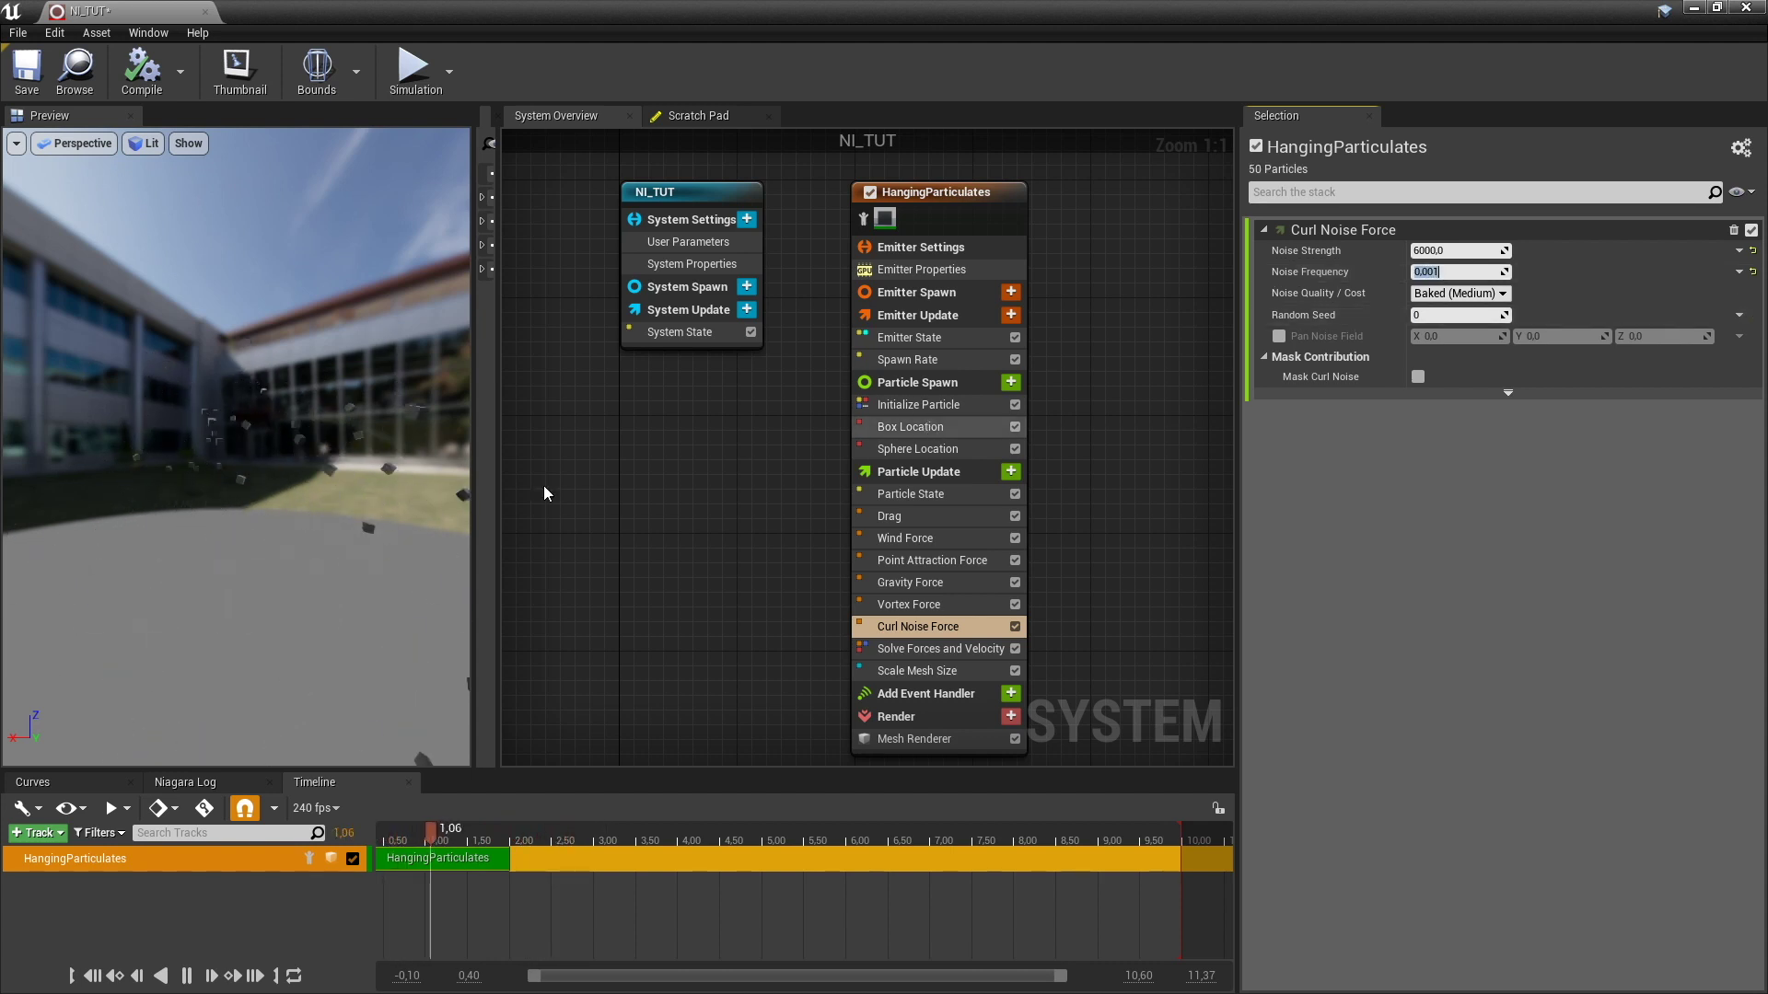
Set the HangingParticulates emitter's SpawnRate to 10000 and check the denser particles in the preview
drag(262, 501, 257, 494)
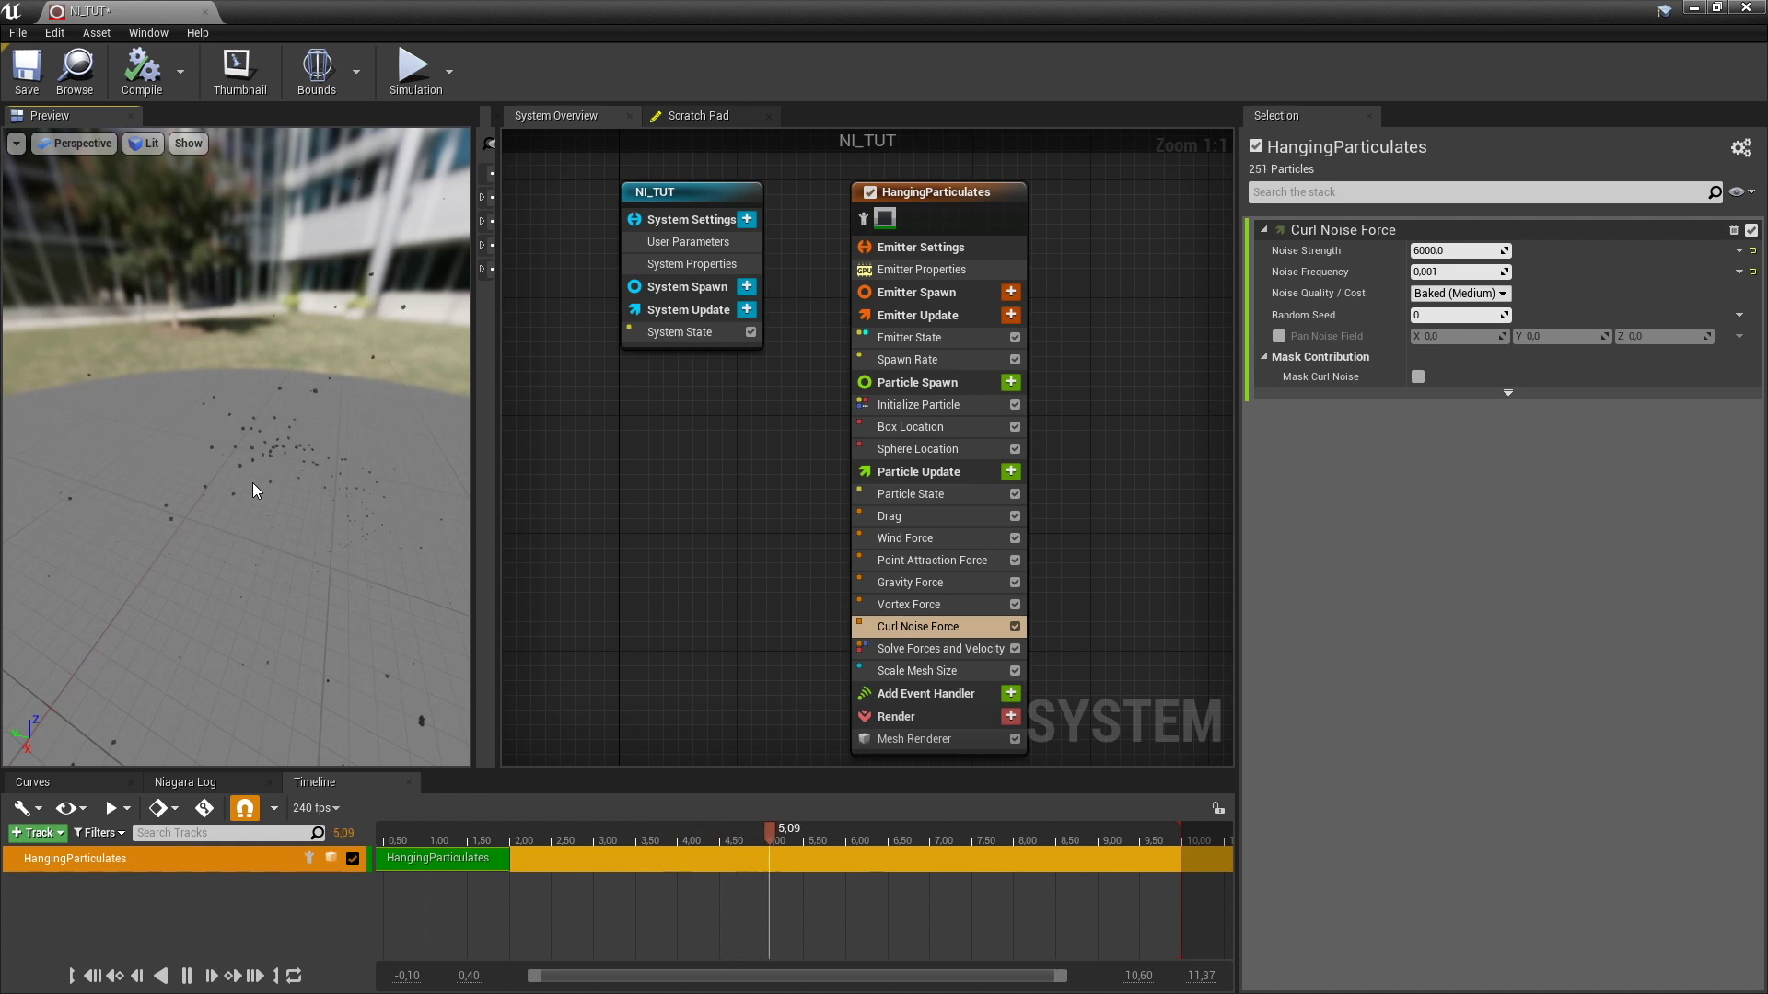
click(958, 192)
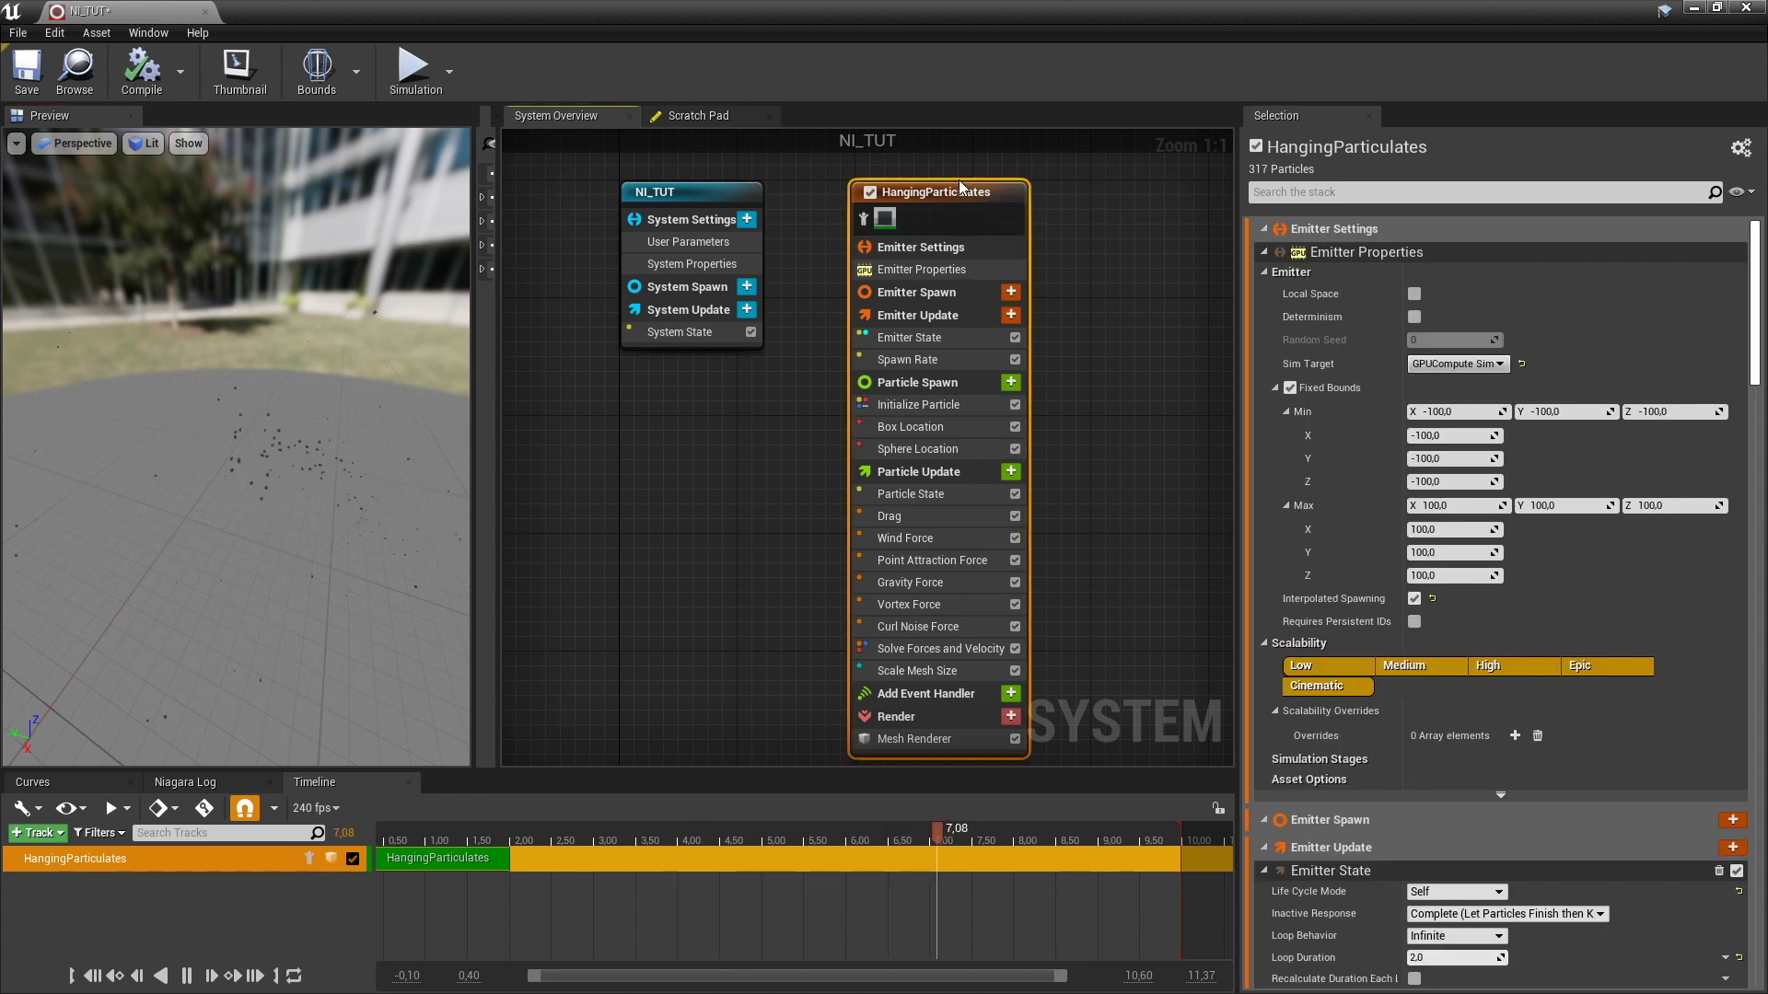
scroll(1439, 604, down, 5)
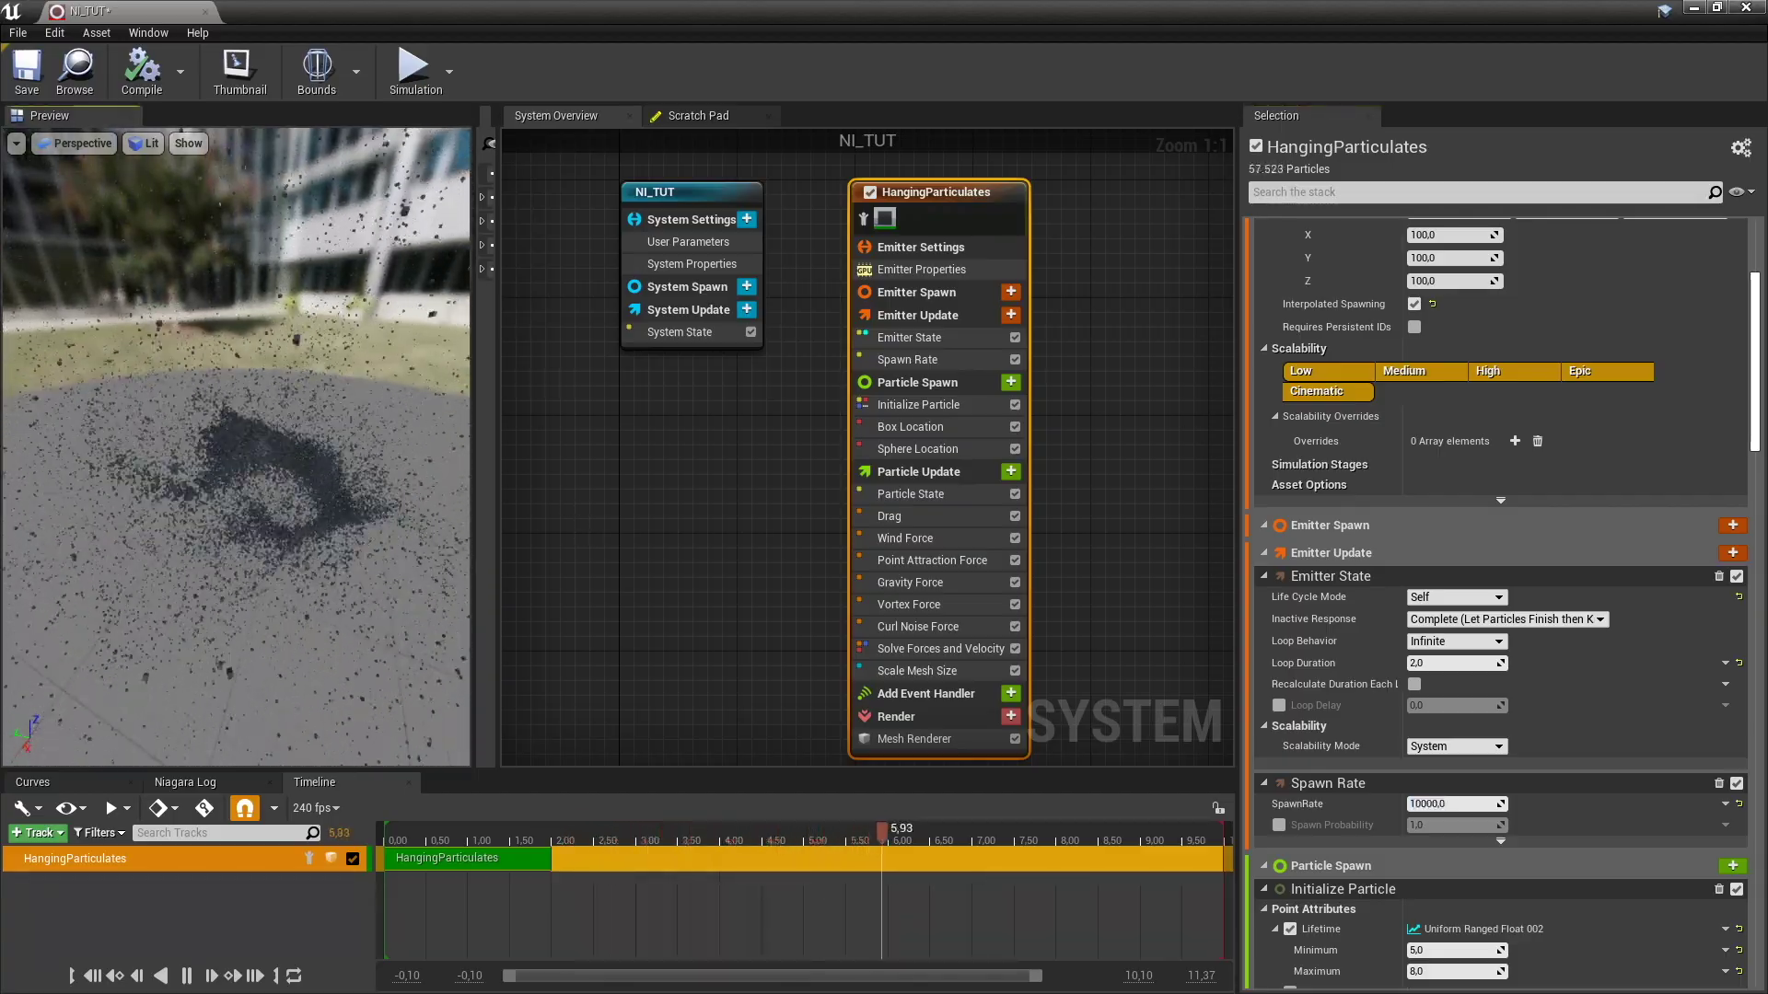
drag(276, 525, 193, 452)
click(784, 549)
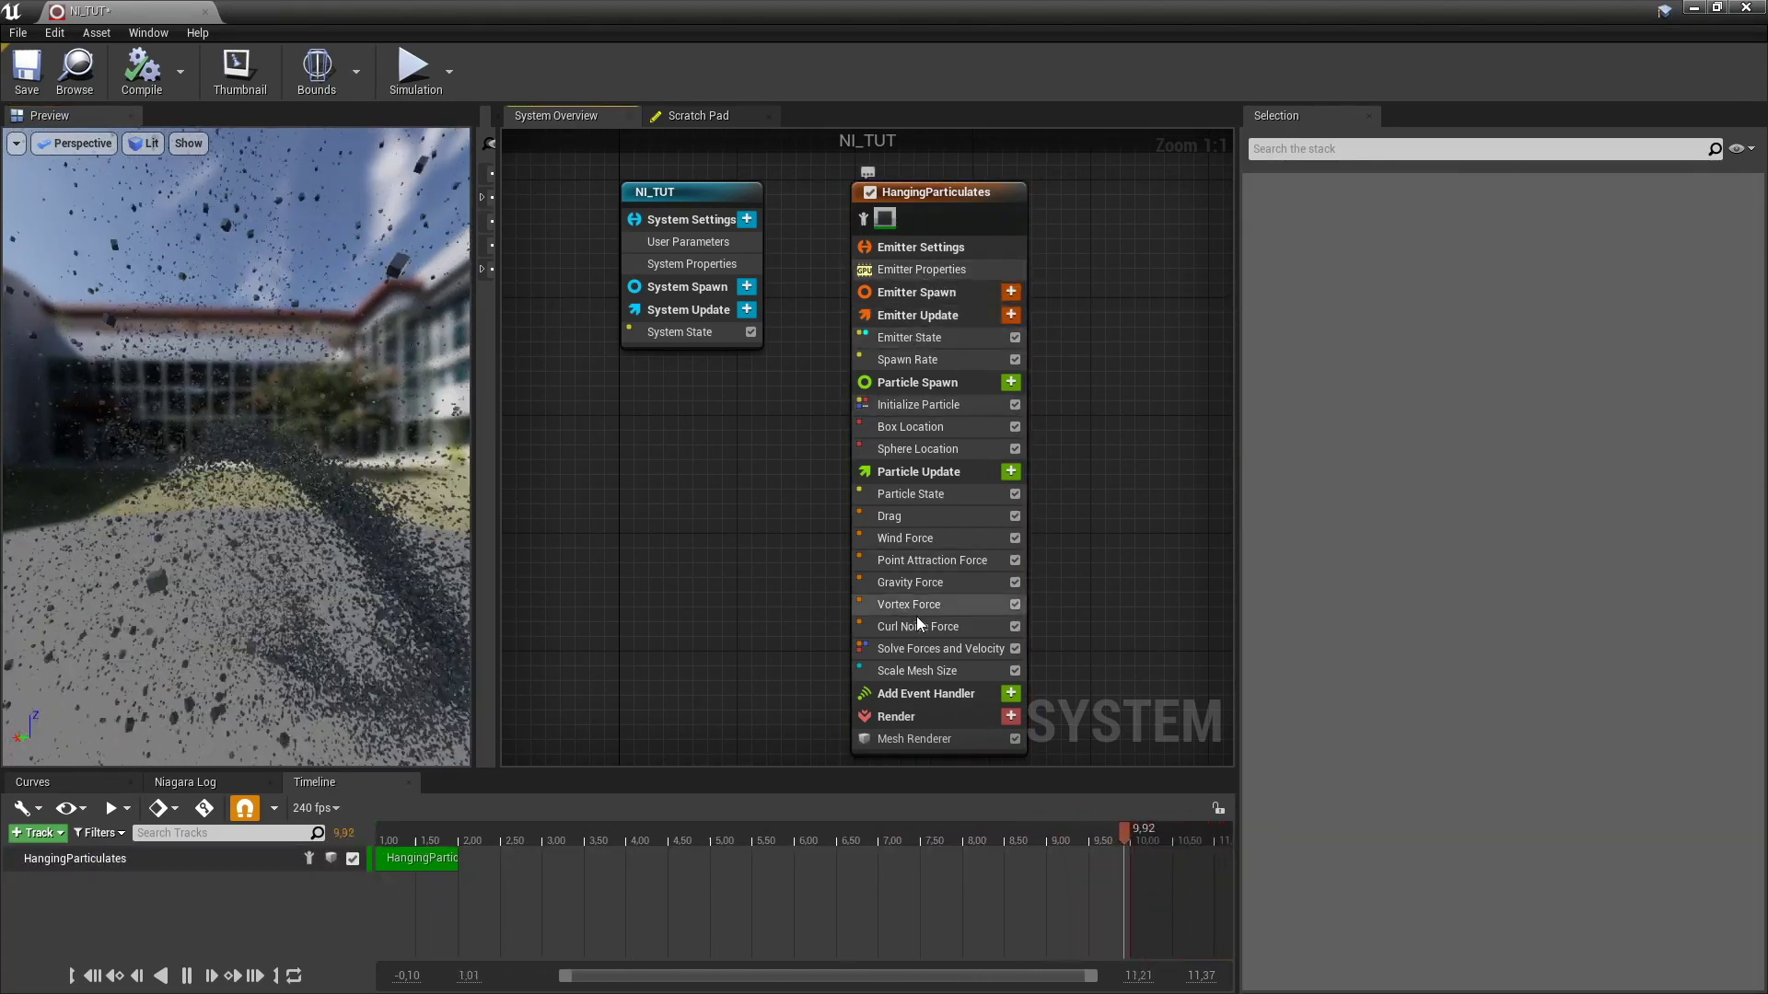
Add a second Curl Noise Force module to Particle Update and fix its order relative to Solve Forces and Velocity
click(1011, 471)
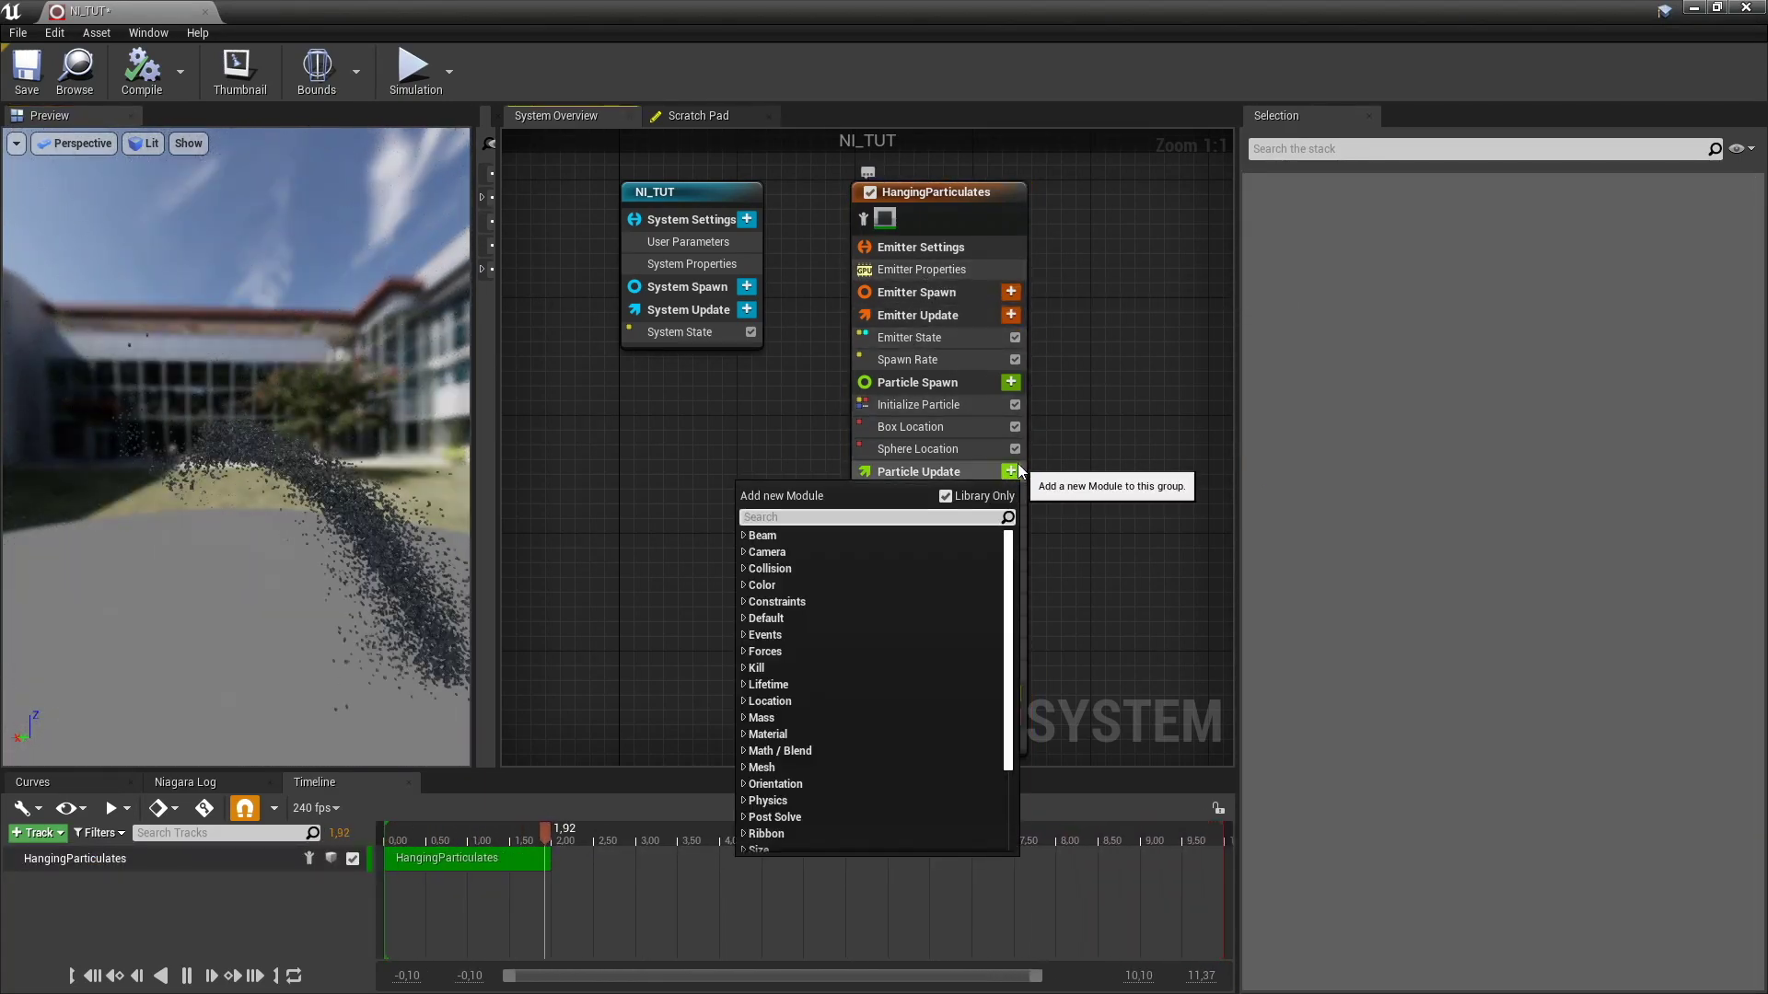
text(noise)
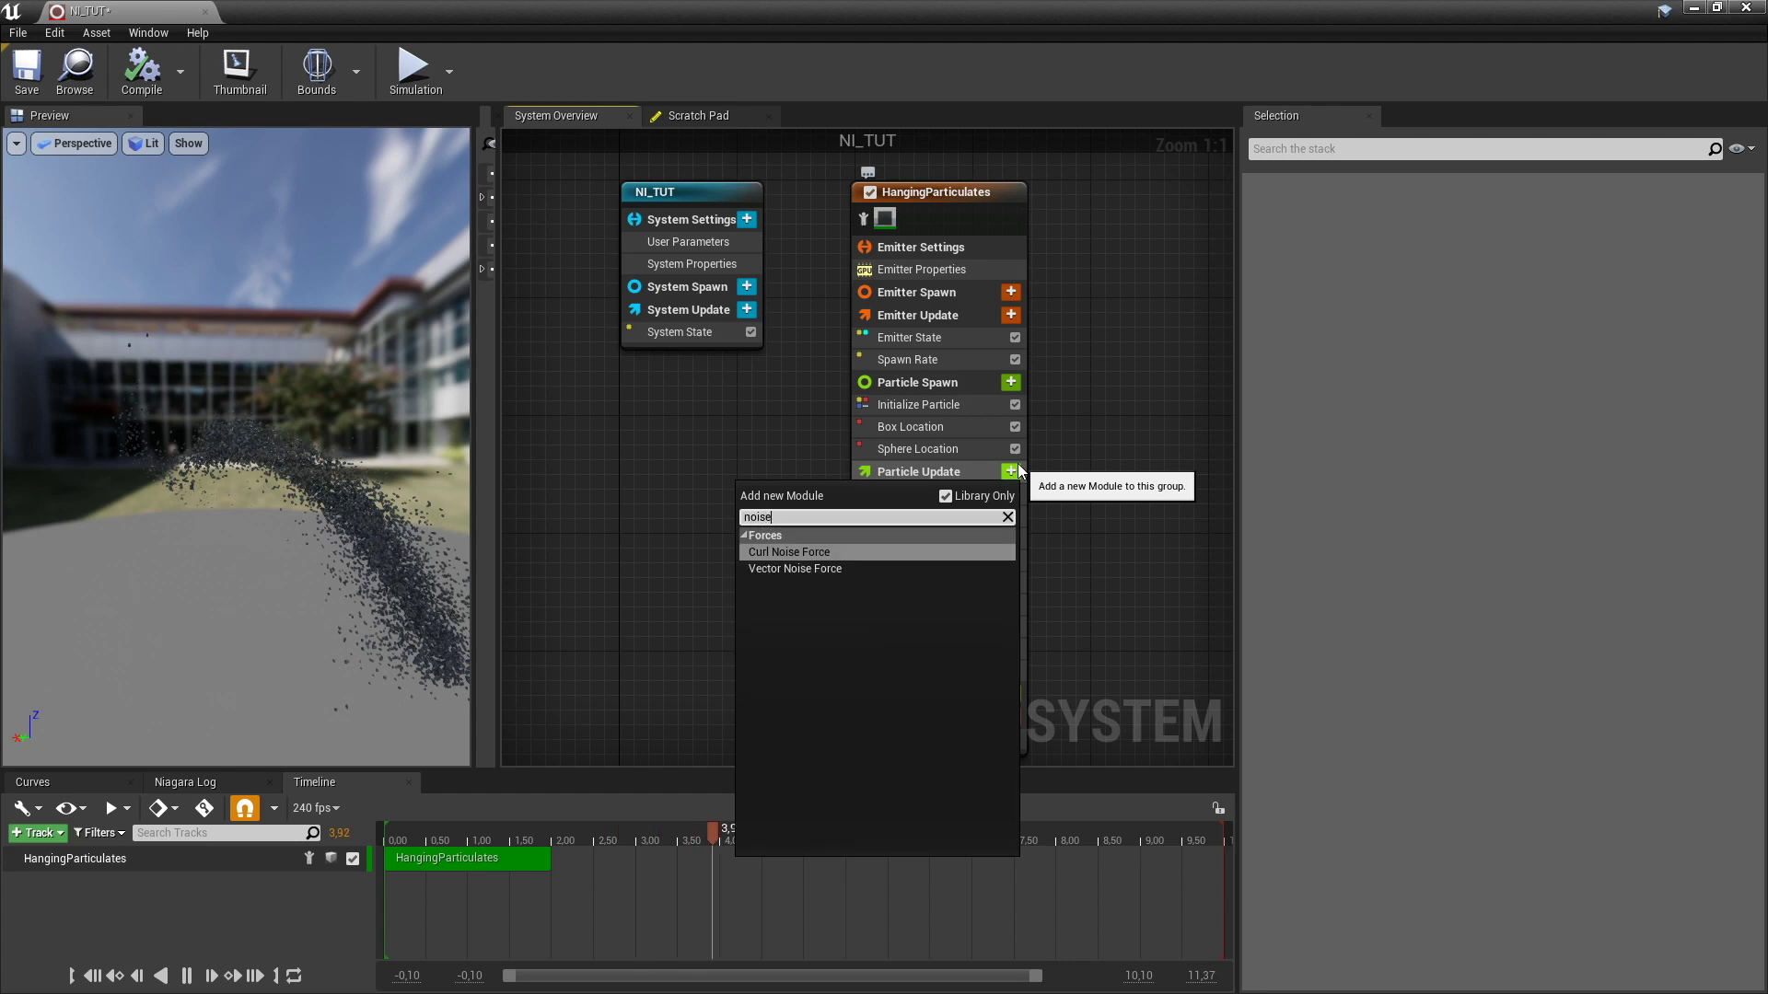
key(Return)
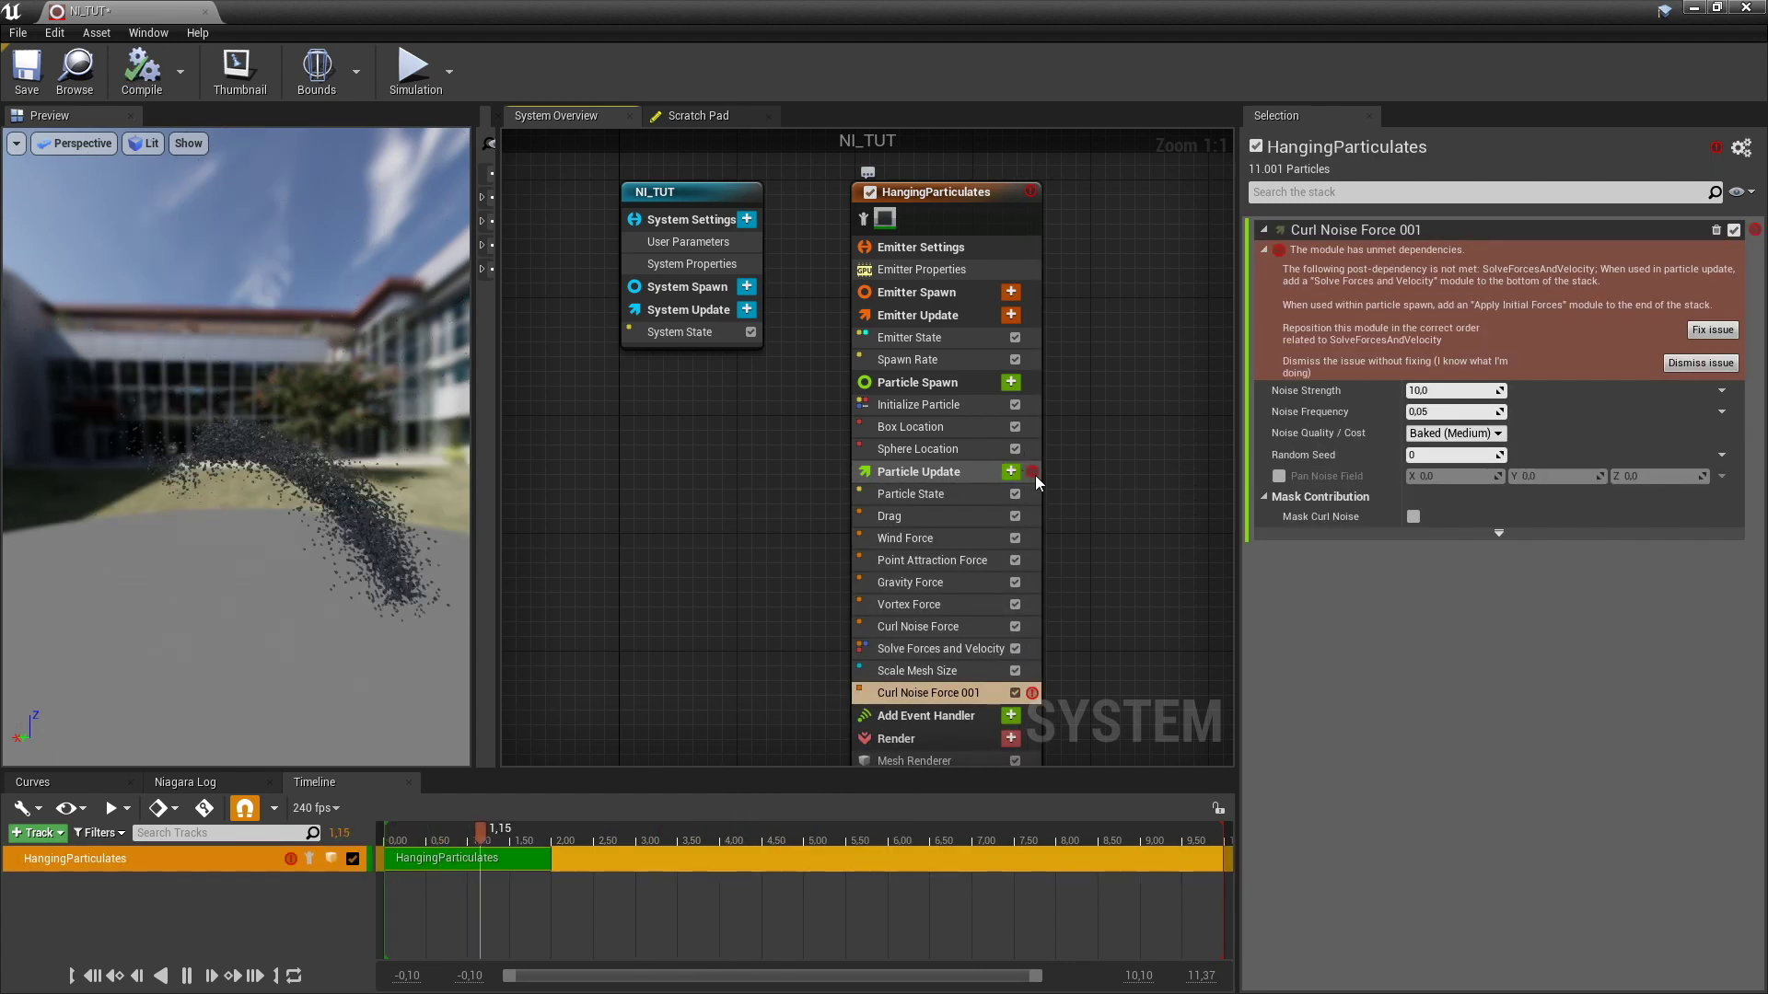
click(1712, 330)
Set the second Curl Noise Force's Noise Strength to -7000 and its Noise Frequency to 0,003
click(1446, 251)
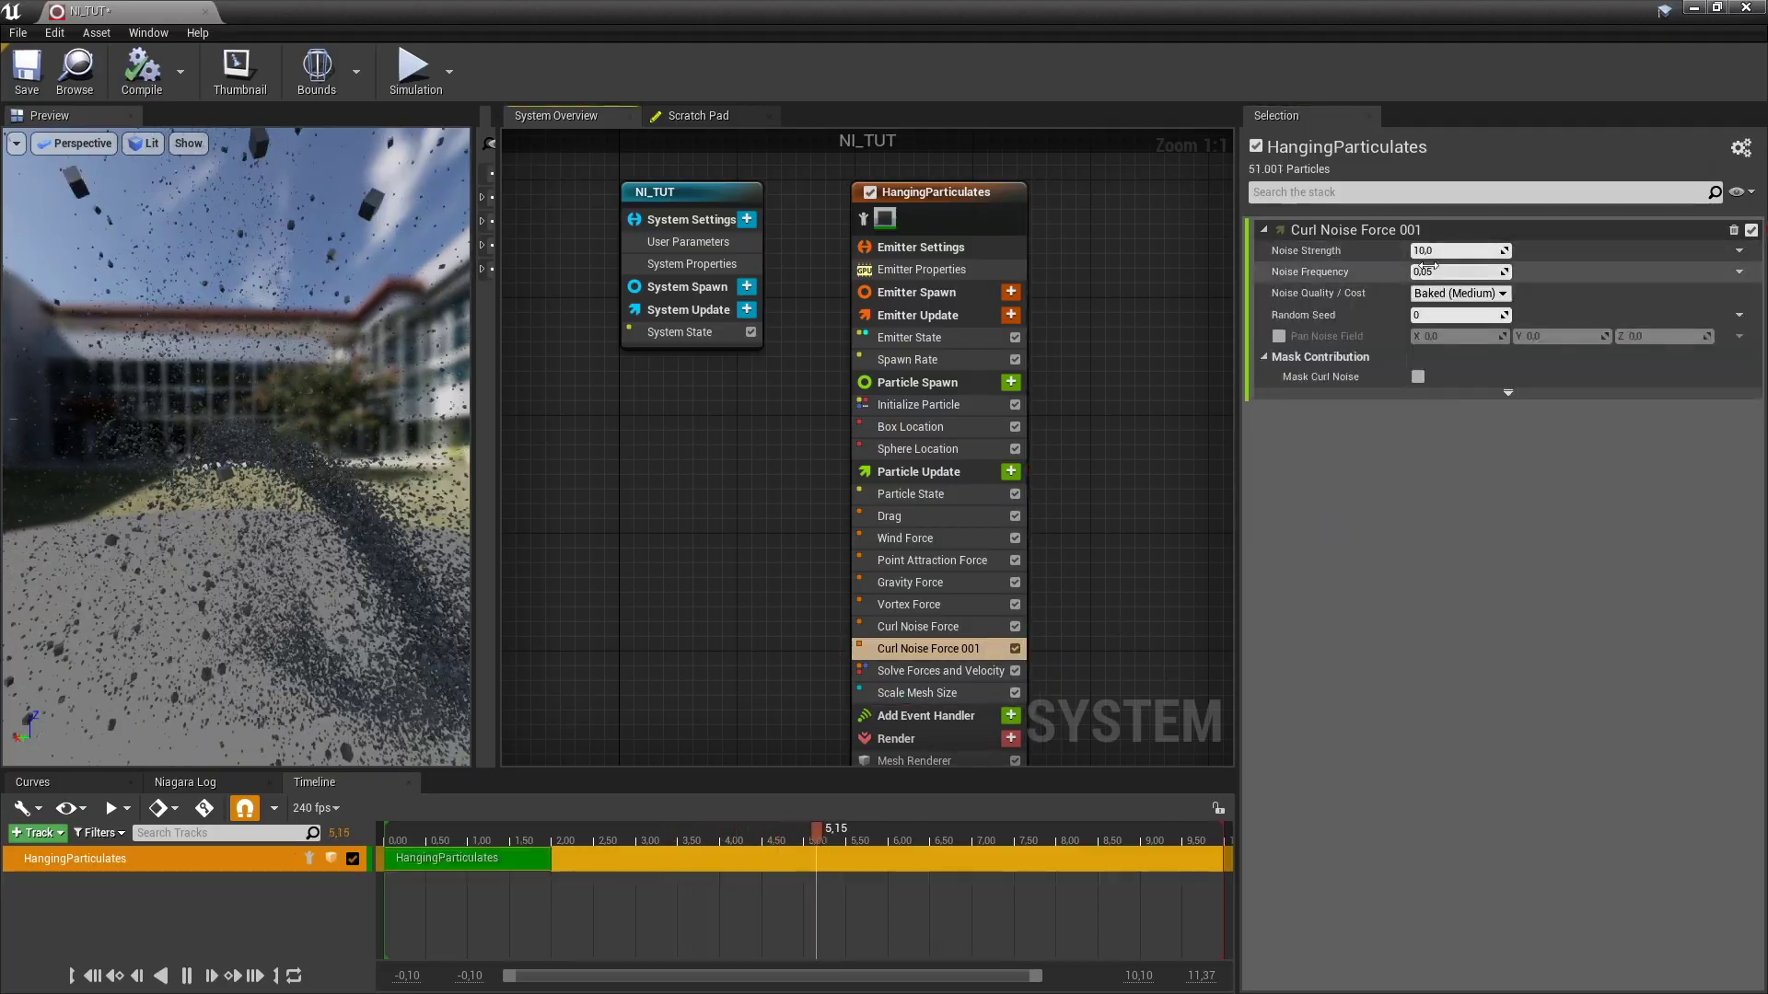
text(-7000)
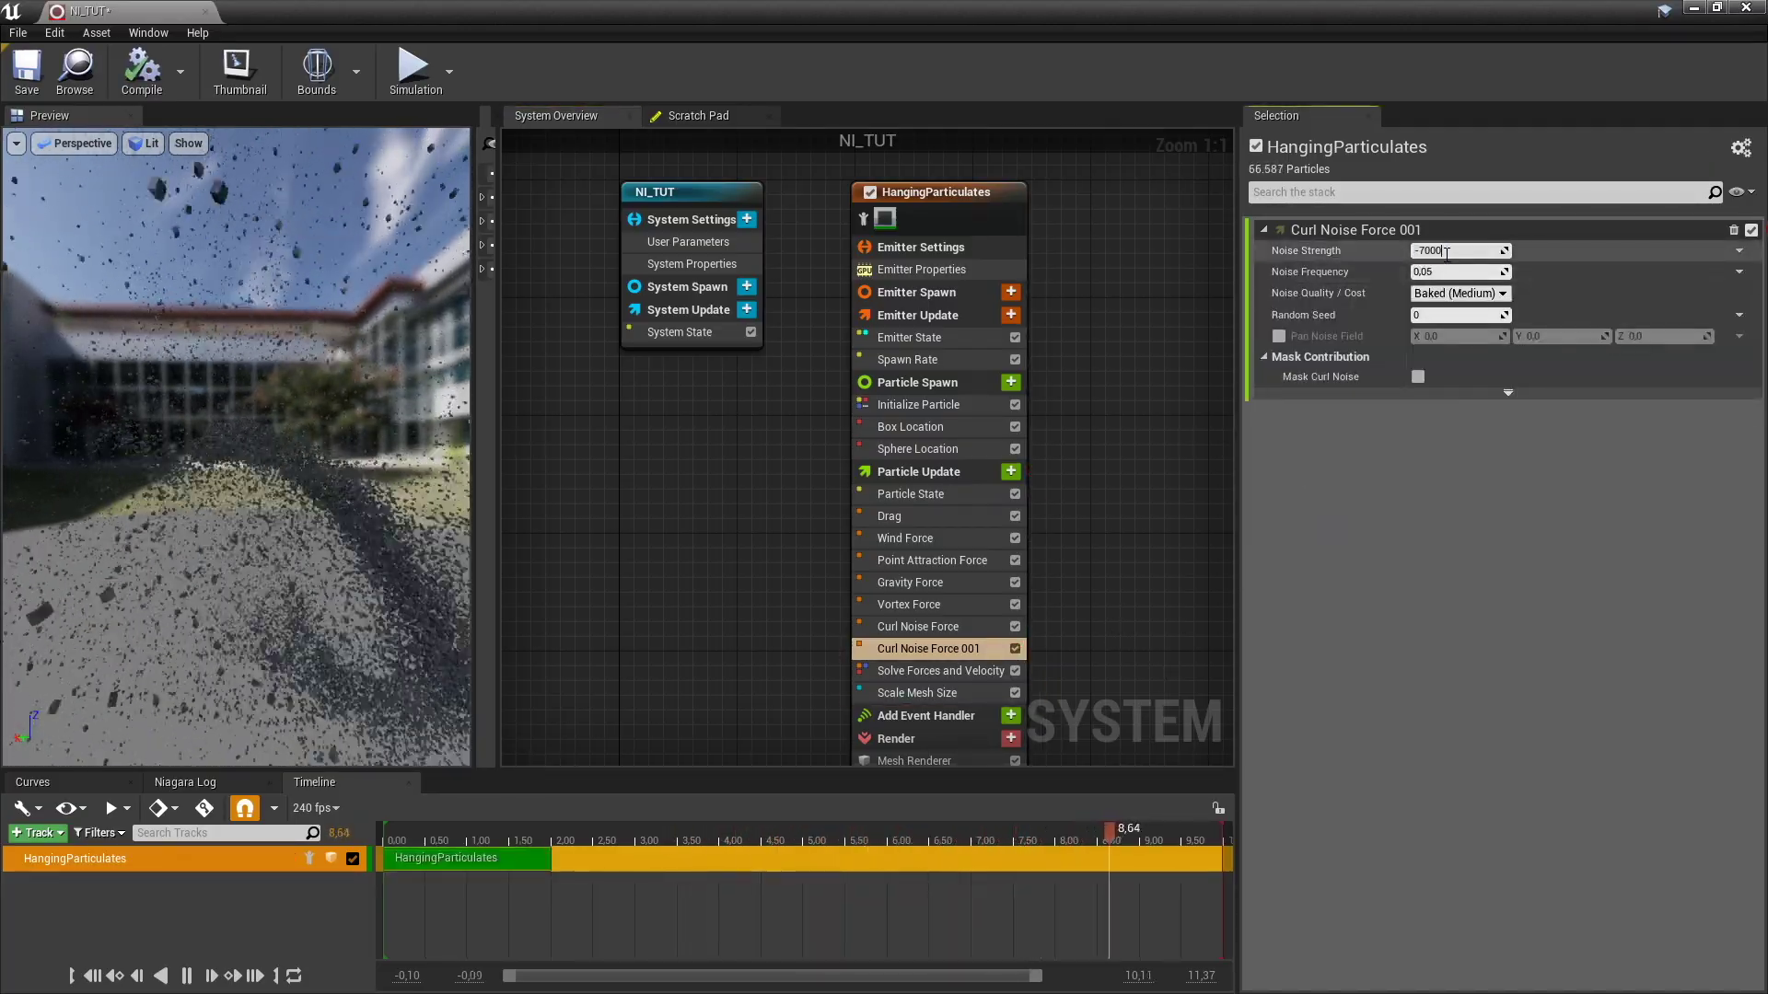
key(Return)
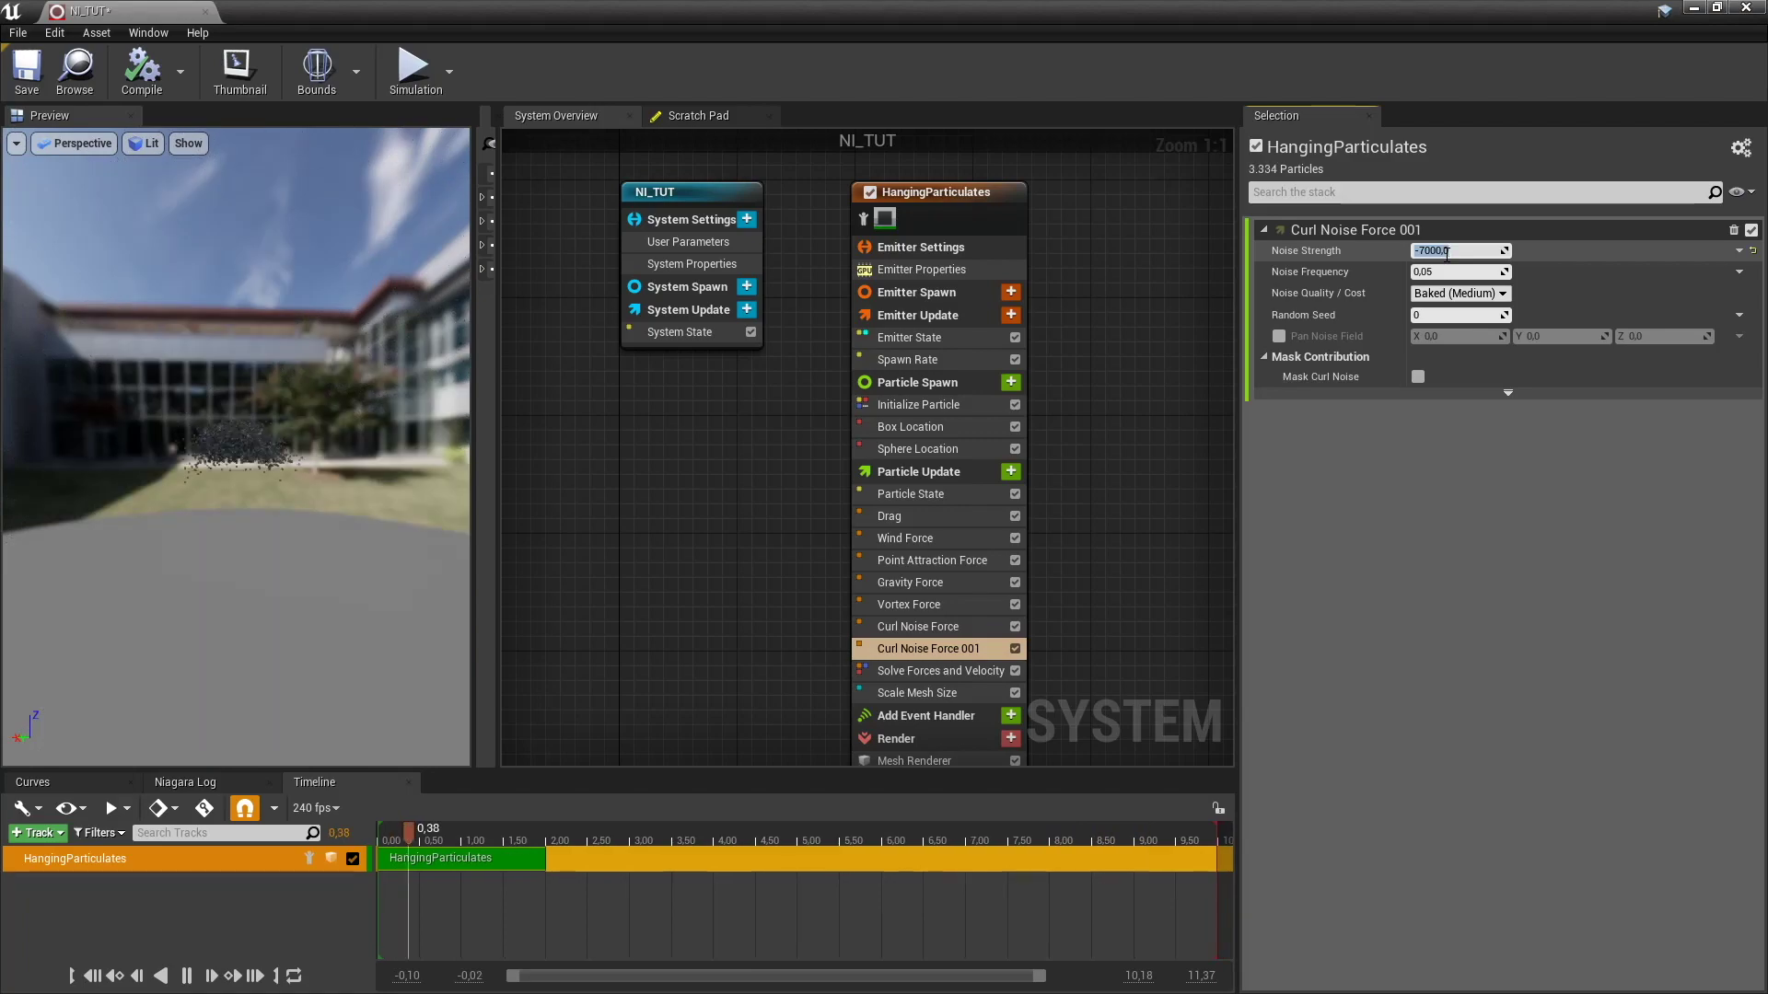
click(1447, 273)
text(0)
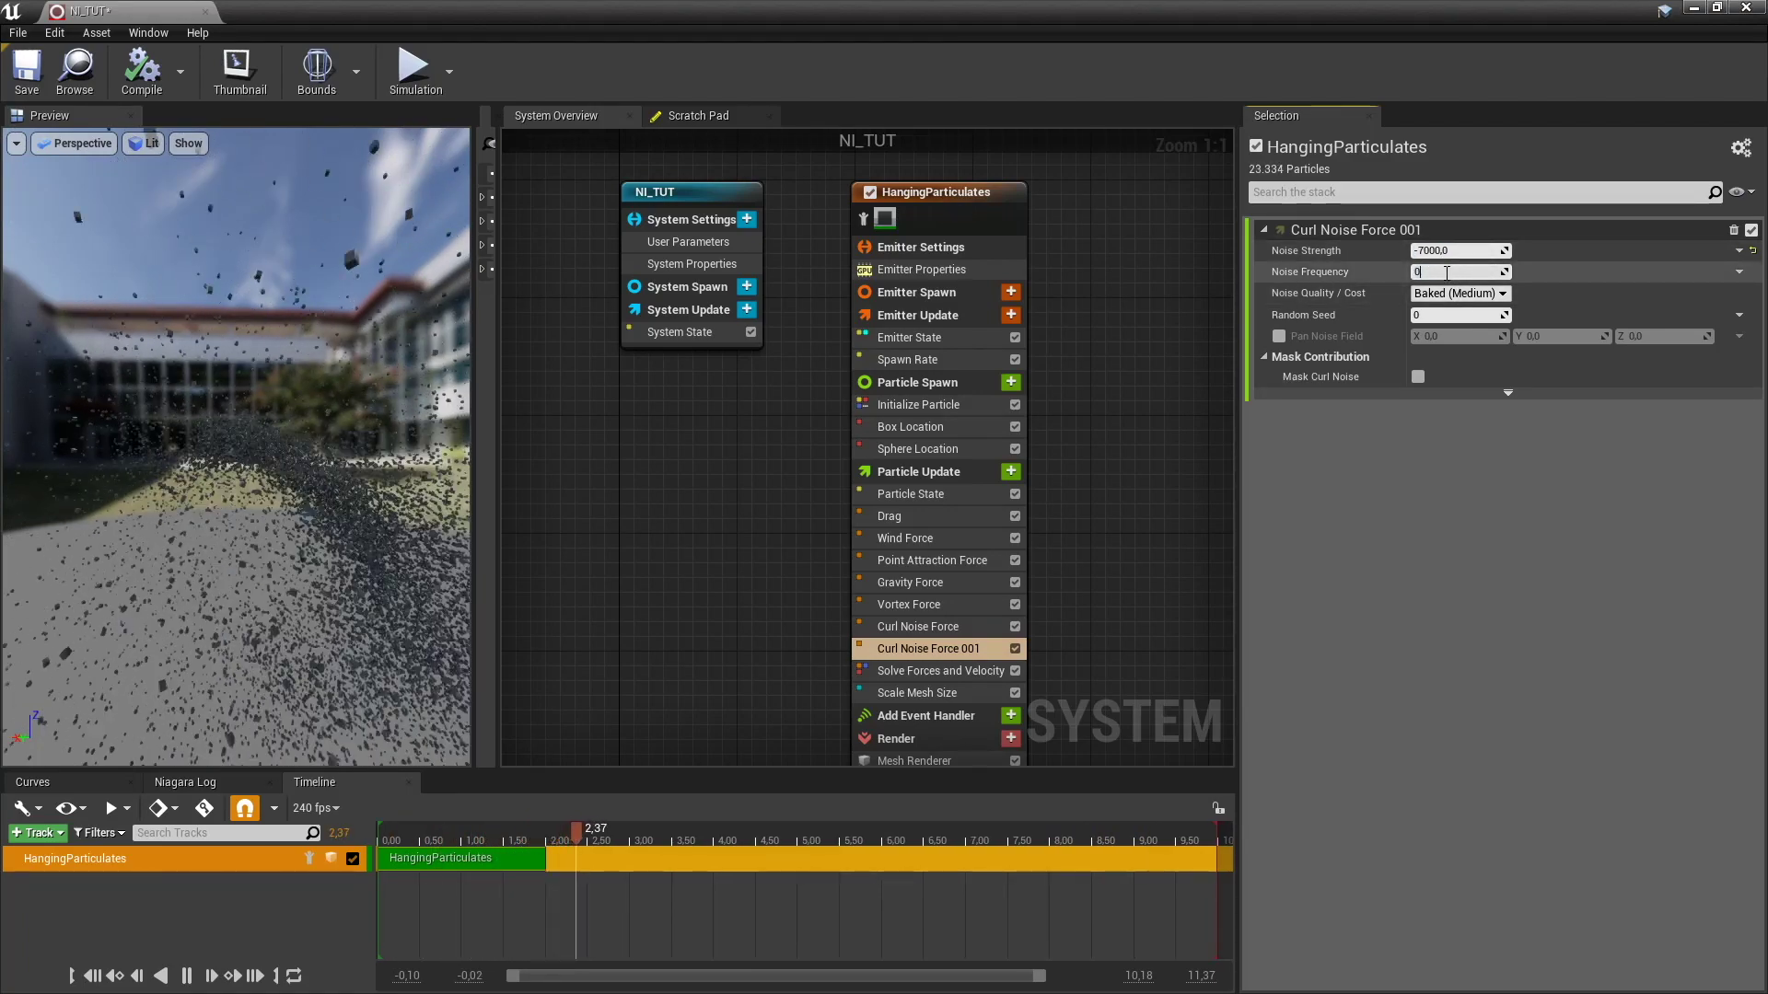
text(,003)
key(Return)
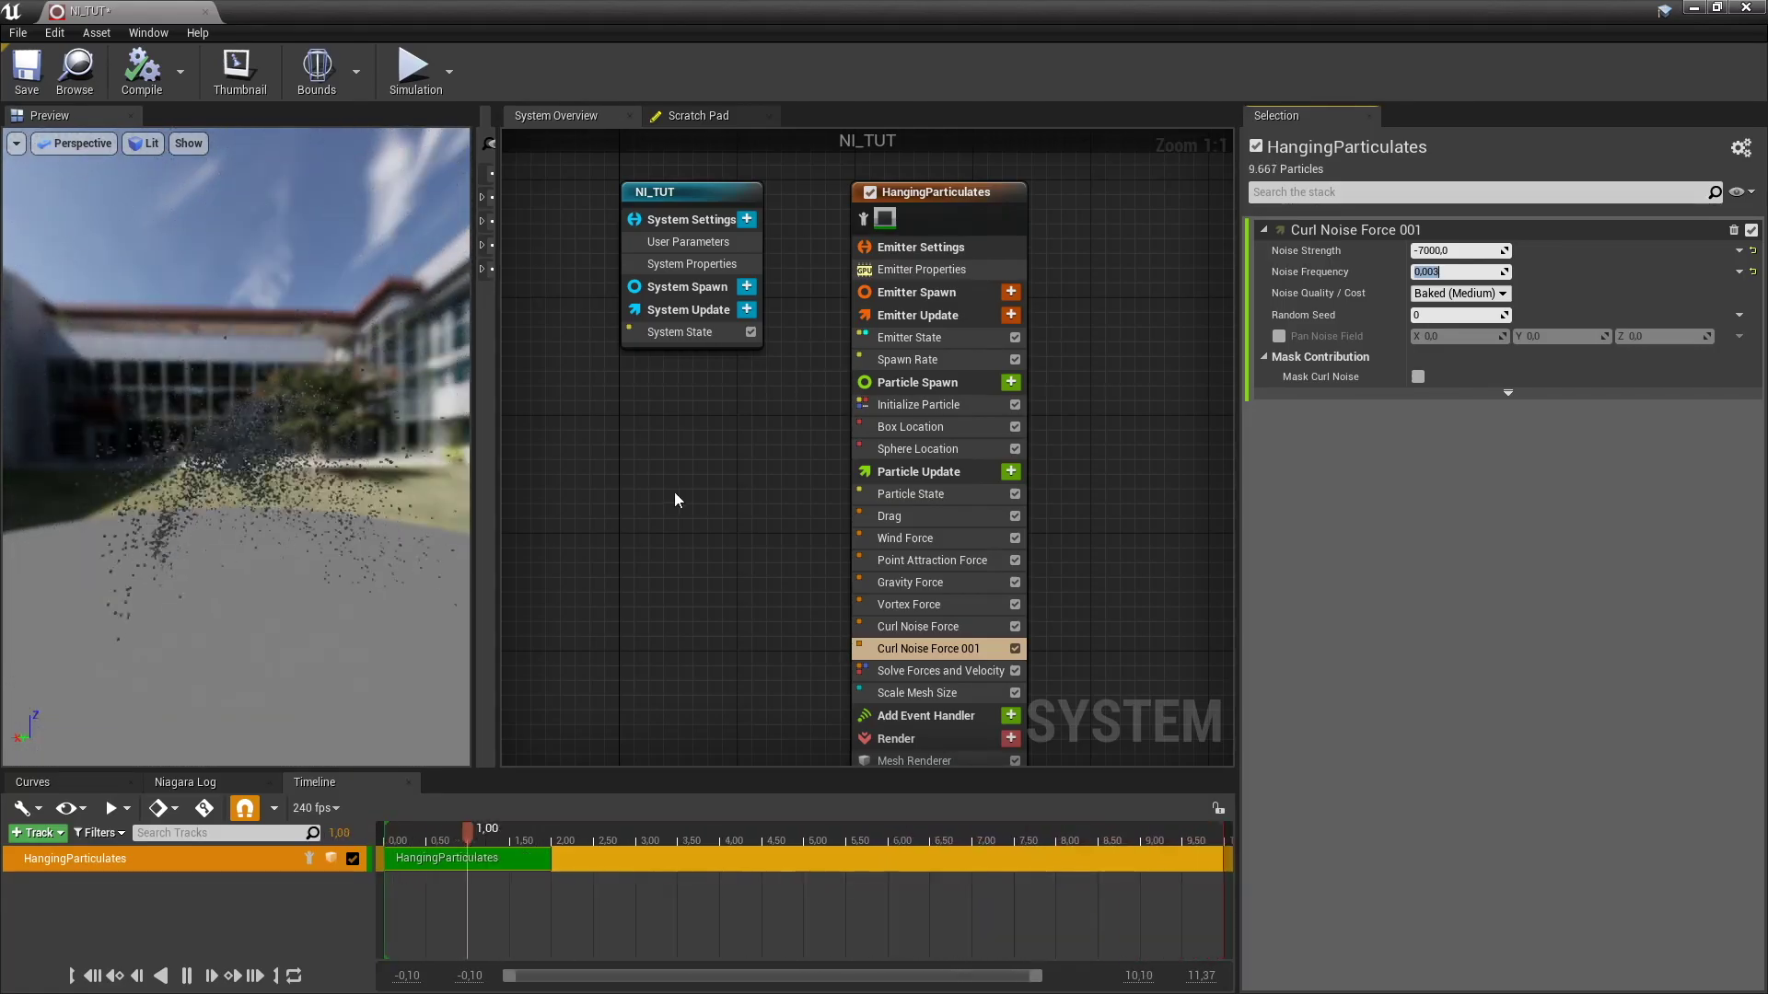
Set the Drag module's Drag value to 10 and inspect the particle motion in the preview
click(894, 521)
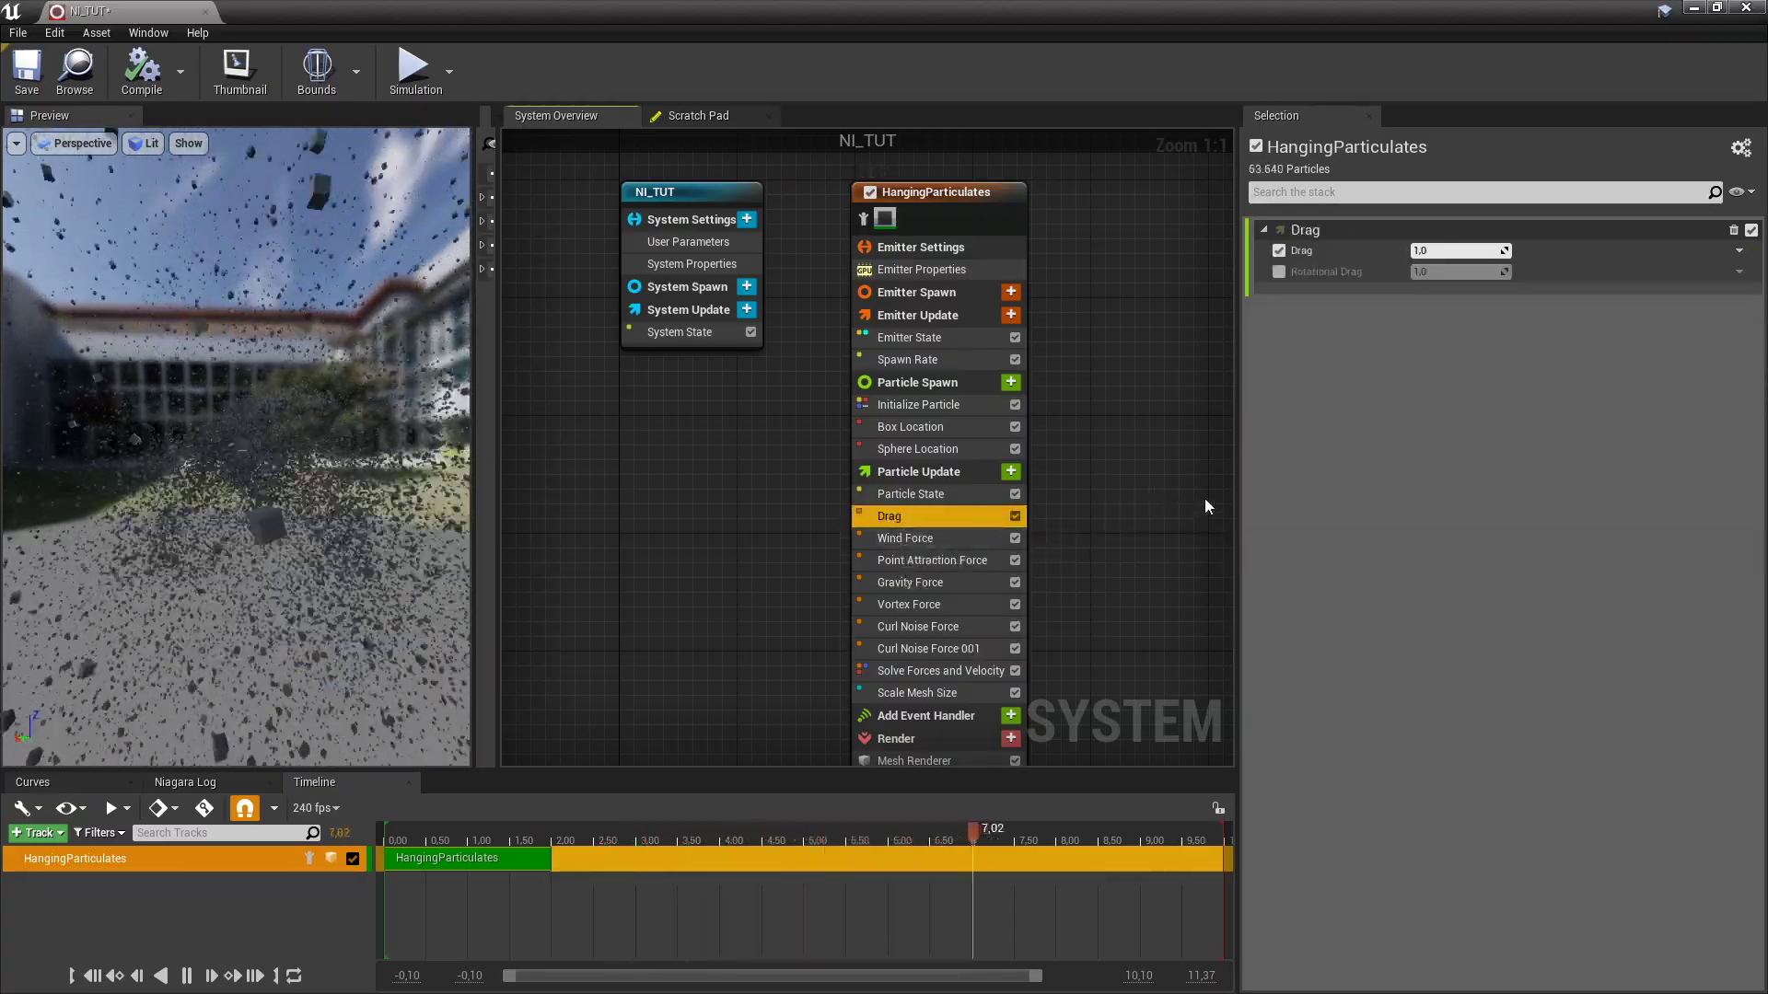
click(1447, 250)
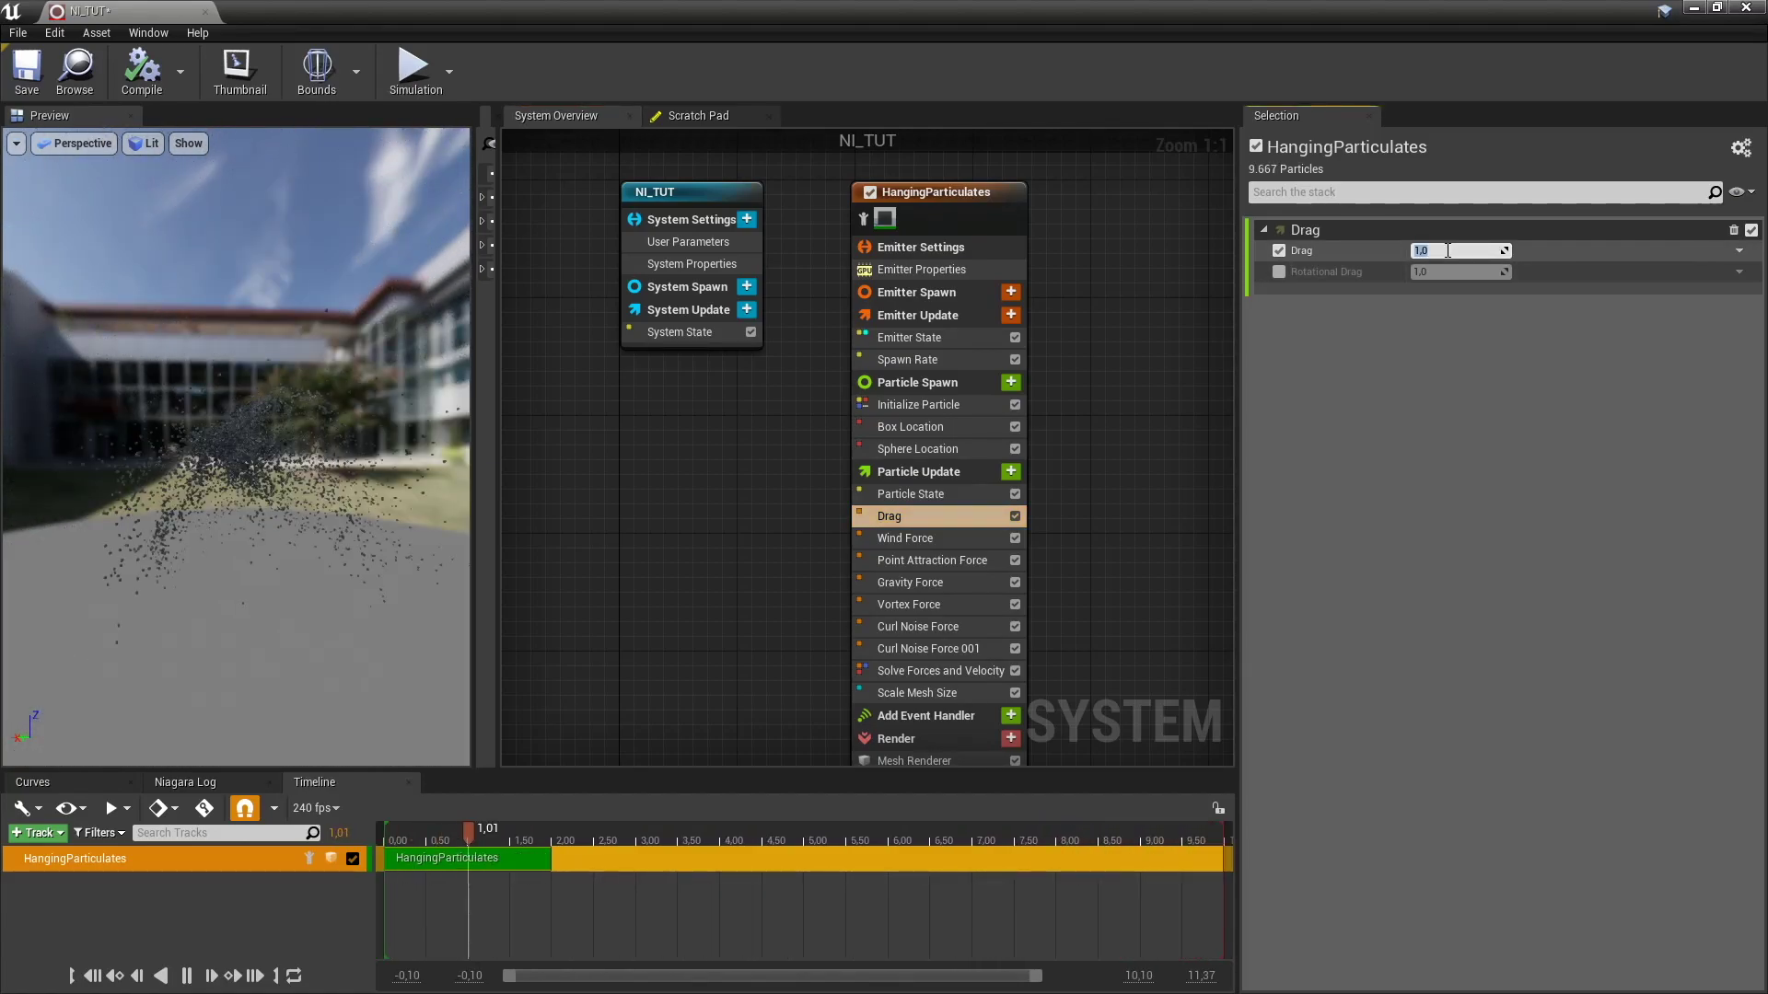
key(Return)
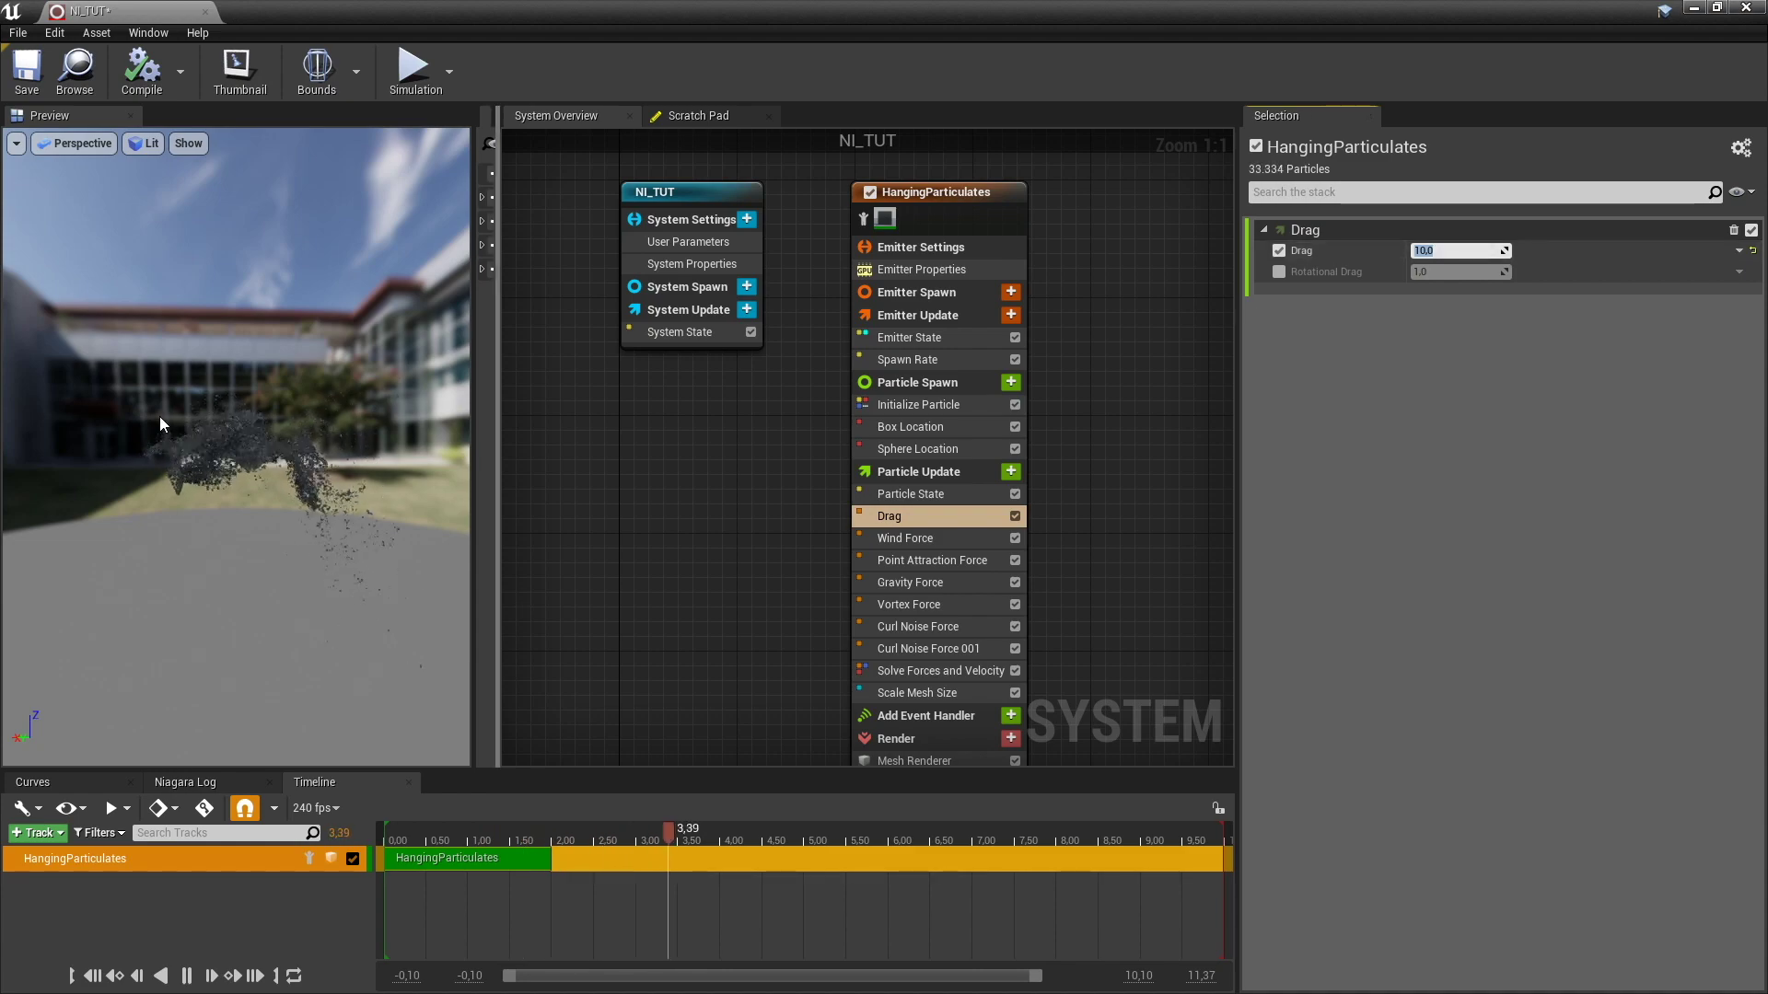
mouse_move(223, 465)
mouse_down()
mouse_move(86, 491)
mouse_move(67, 543)
mouse_move(77, 390)
mouse_move(225, 466)
mouse_up()
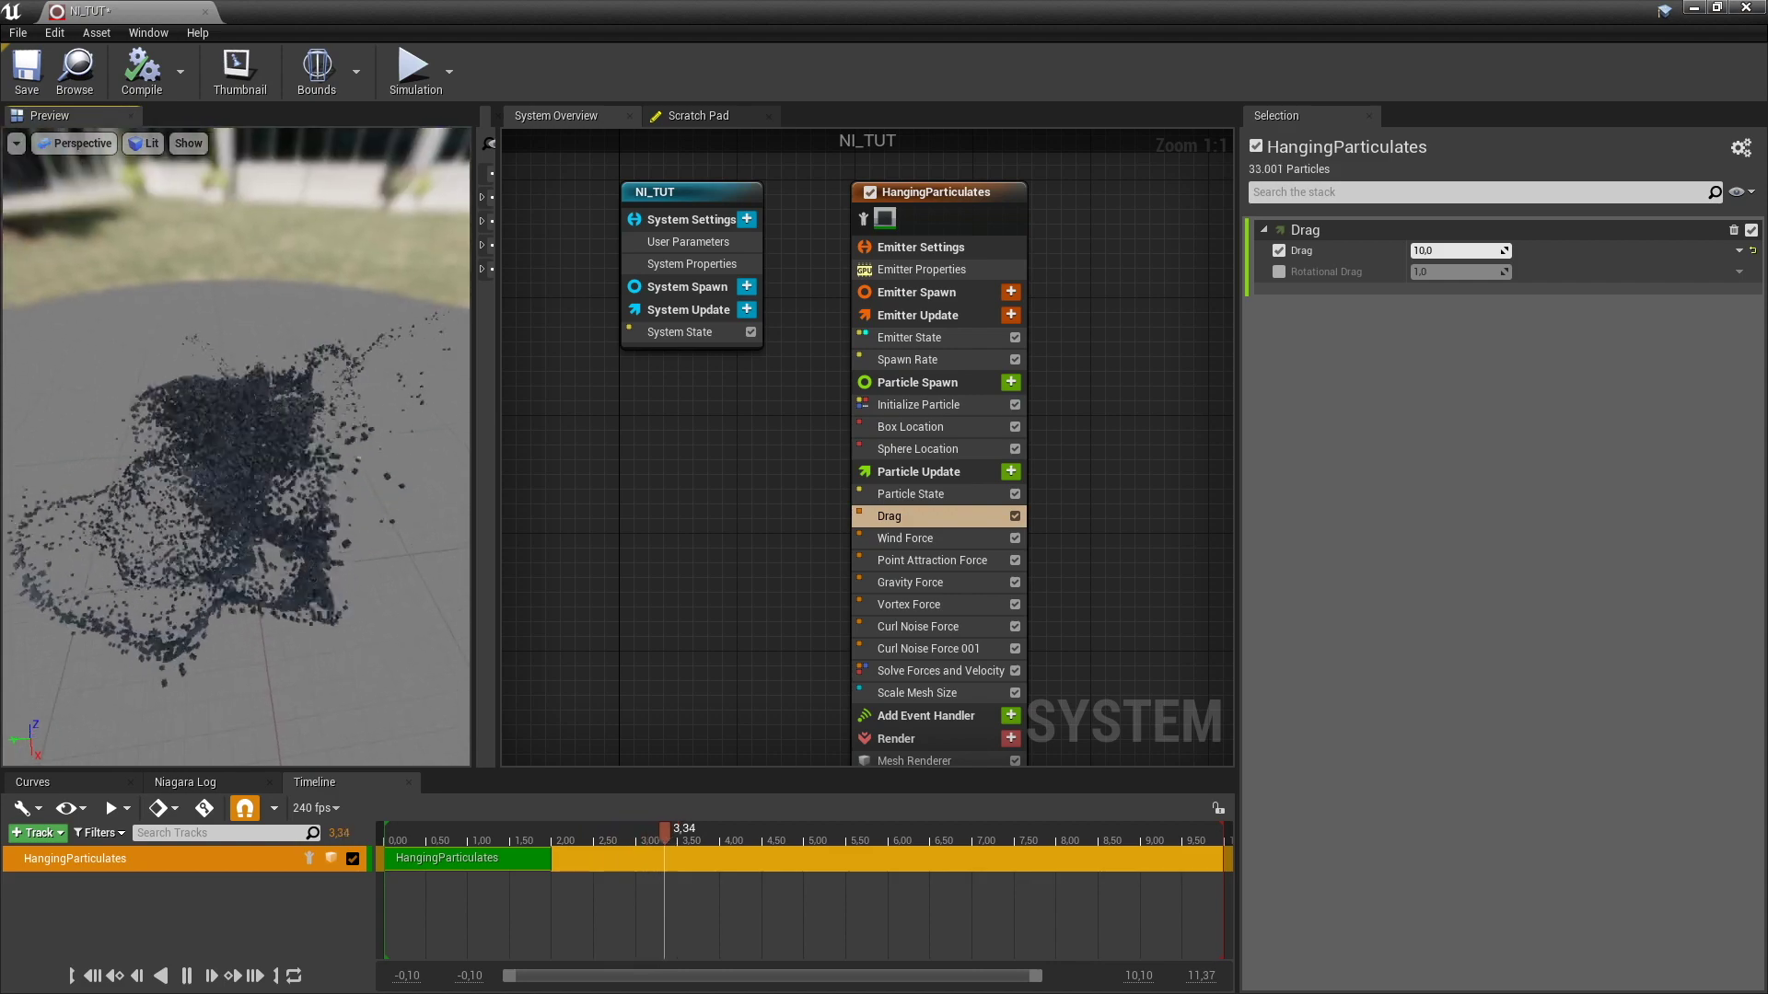
Enable Pan Noise Field on the first Curl Noise Force with Z set to 0,2, check the preview and close the NI_TUT editor
click(948, 627)
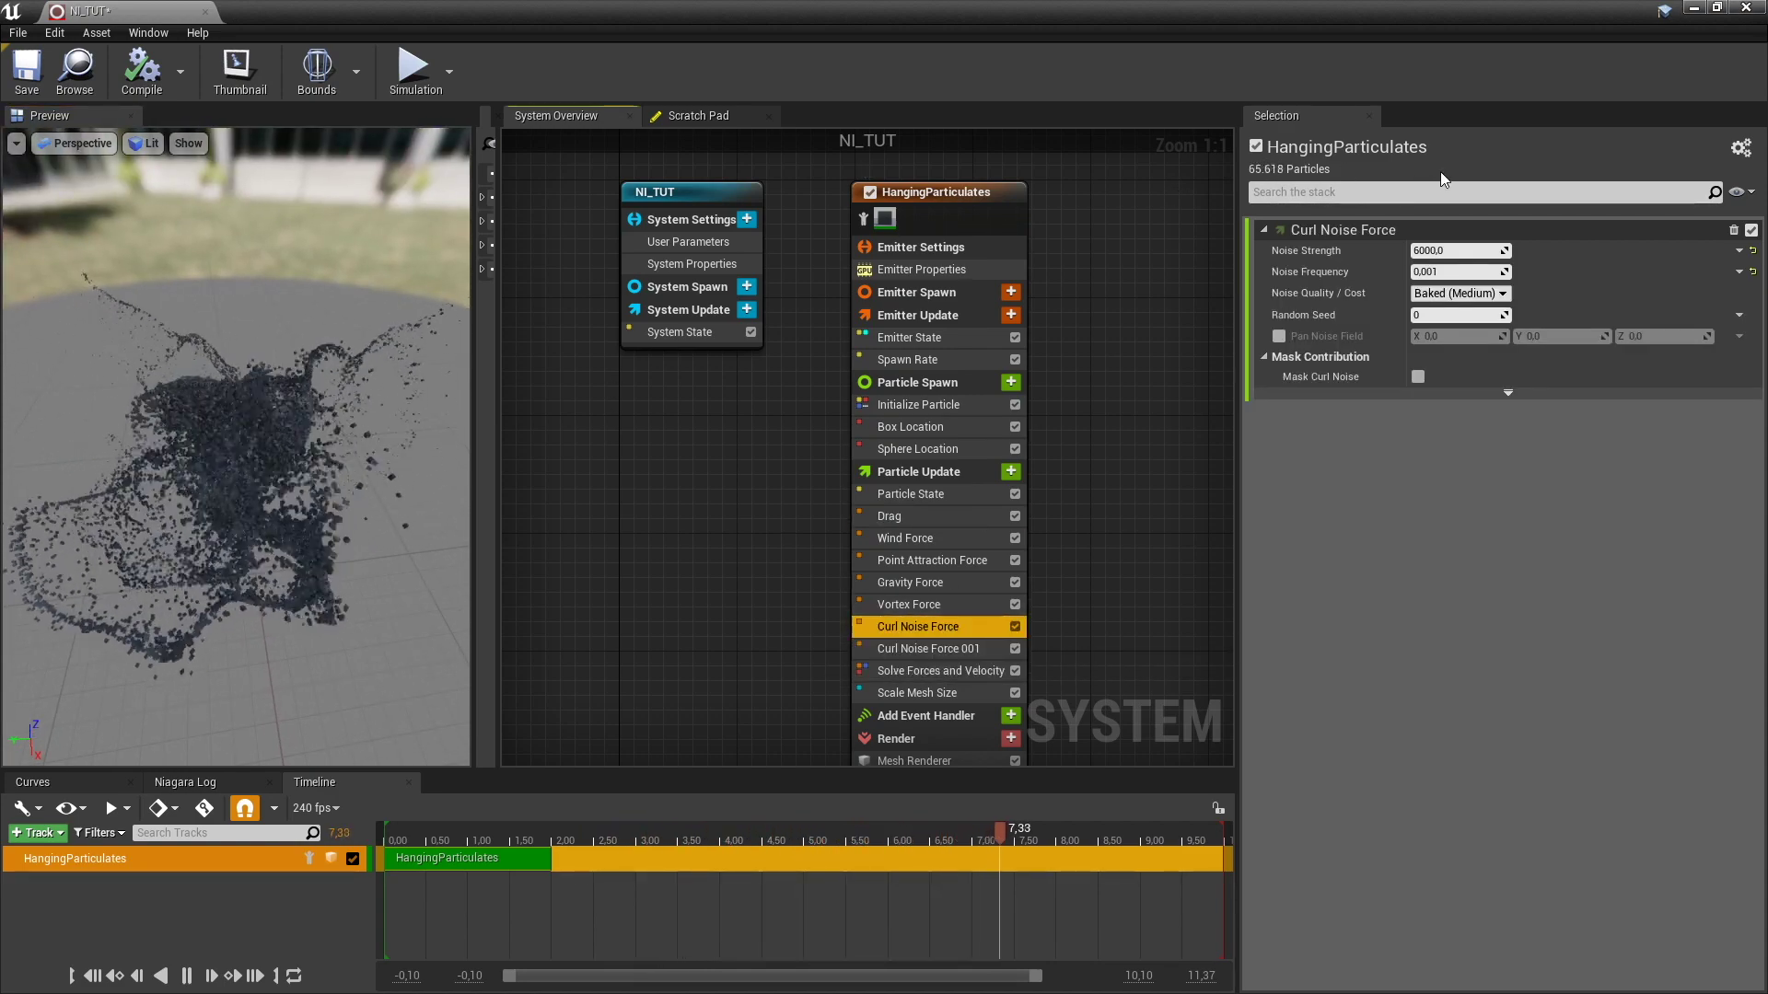
click(1278, 336)
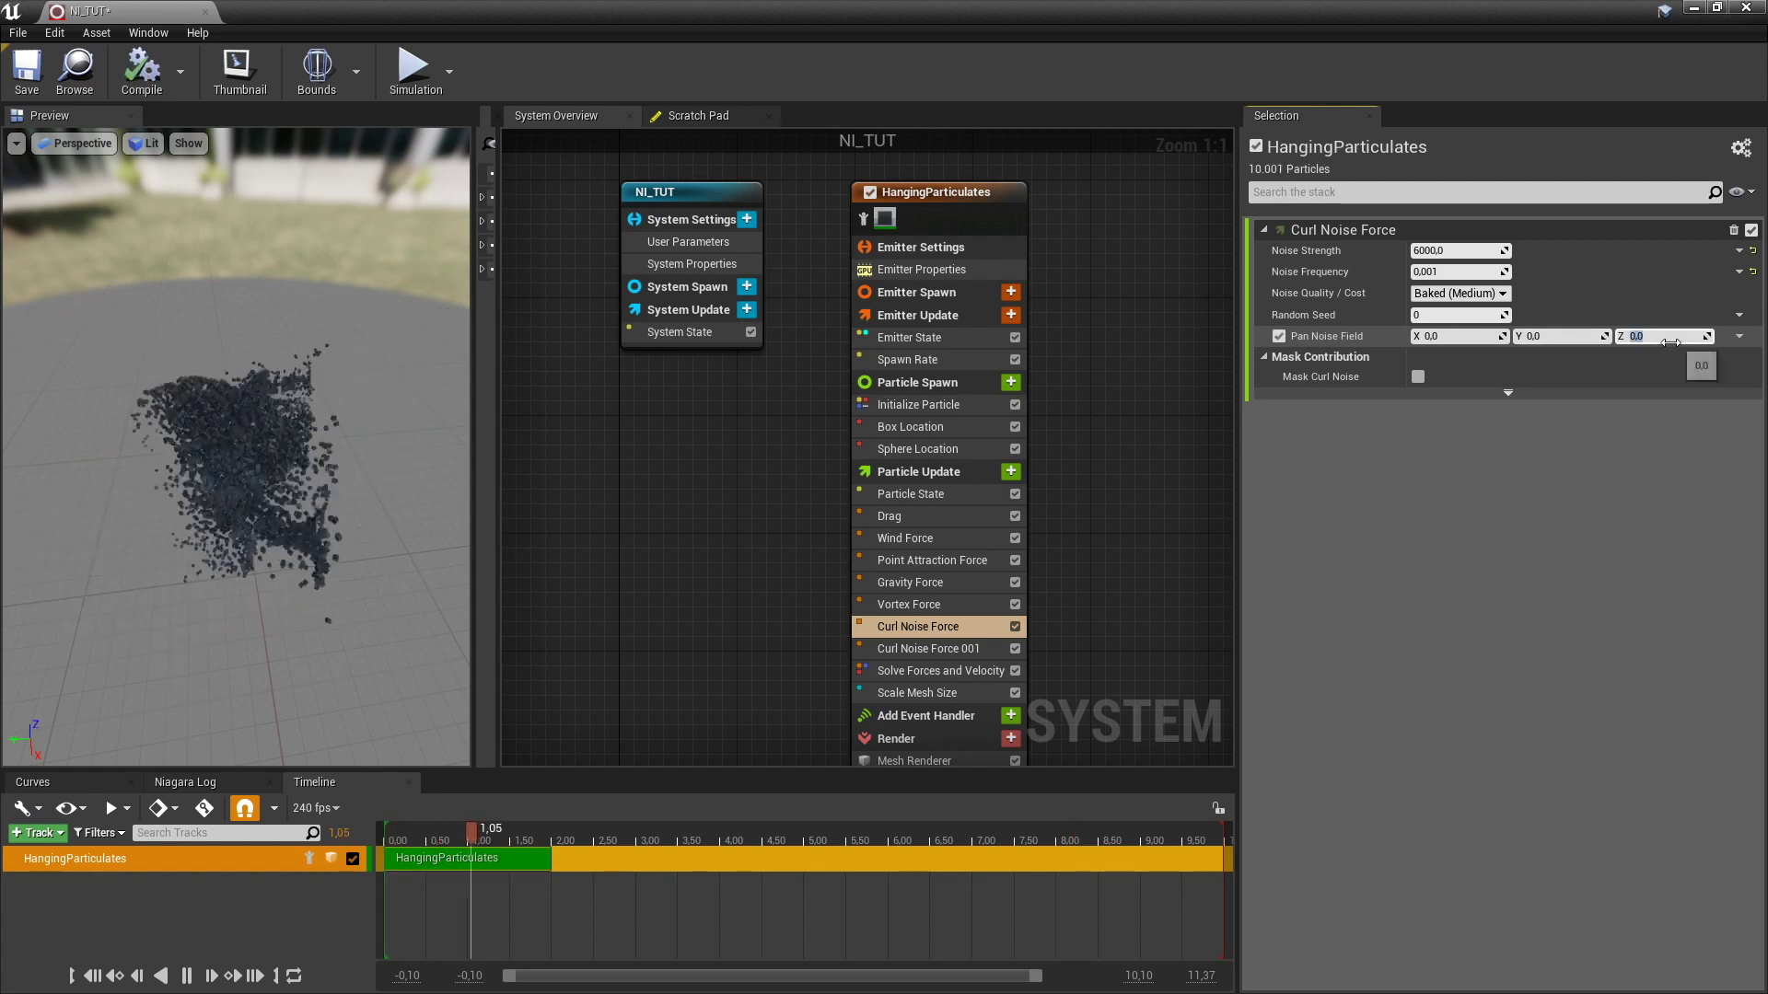
drag(1670, 342, 1670, 343)
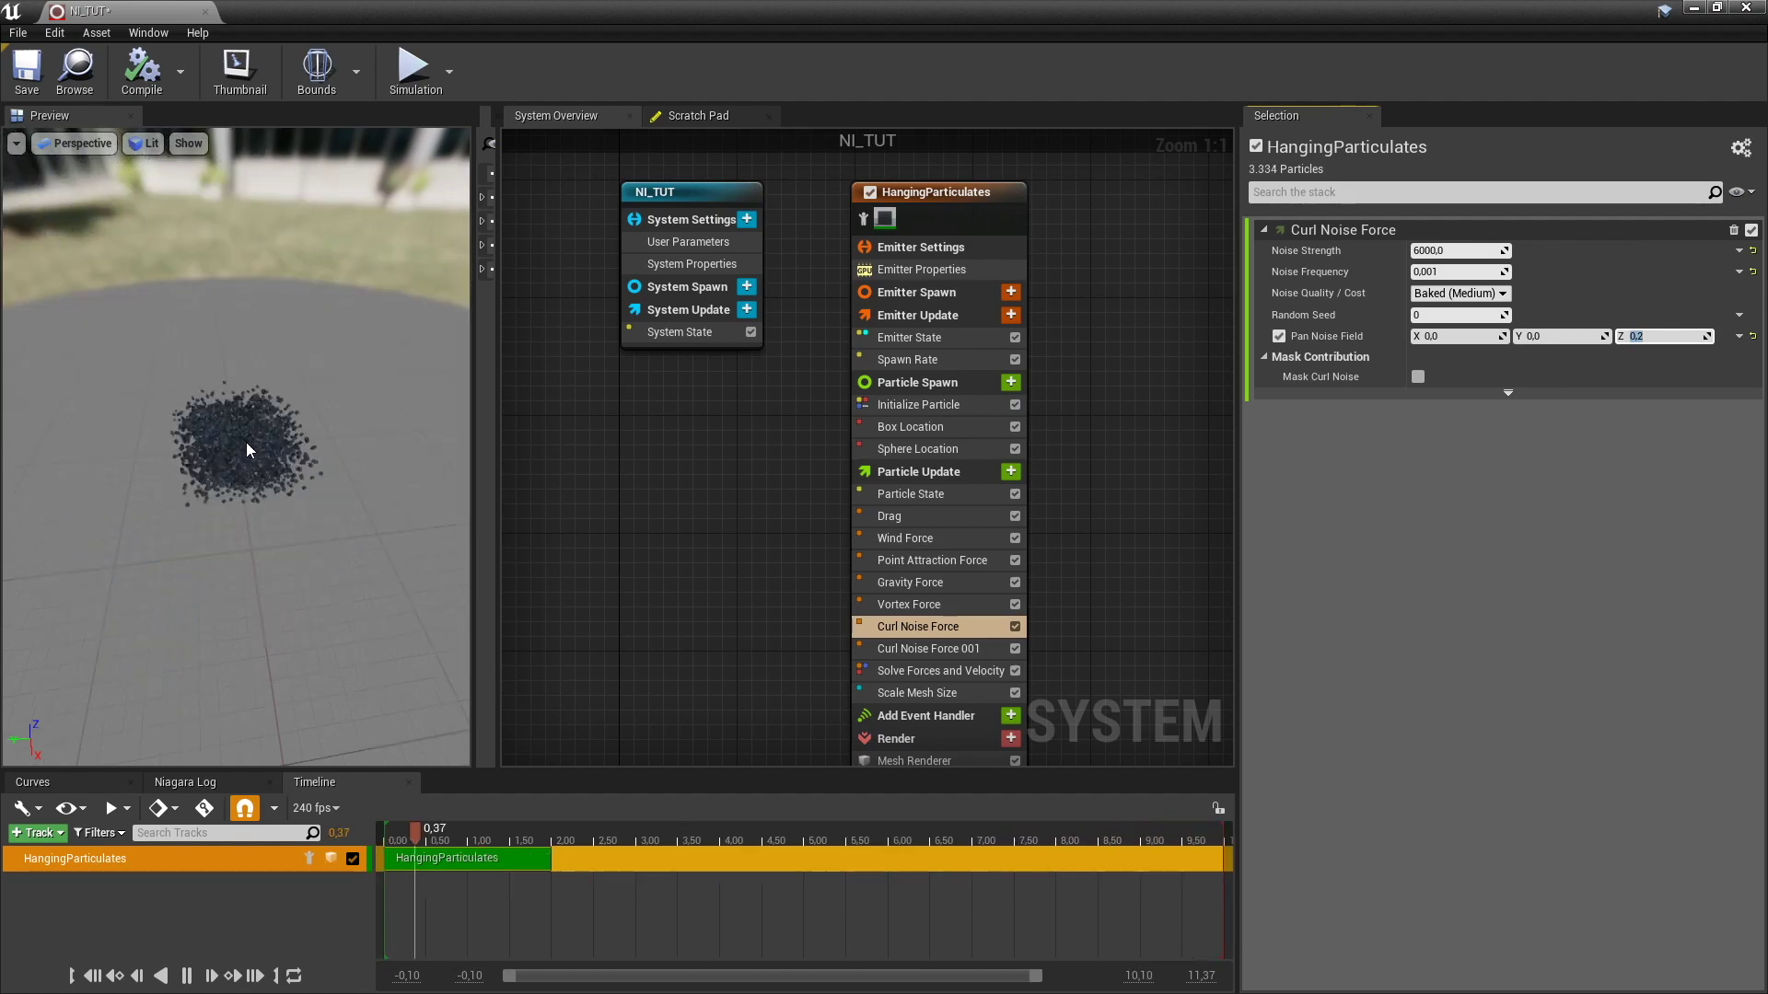
drag(246, 449, 293, 370)
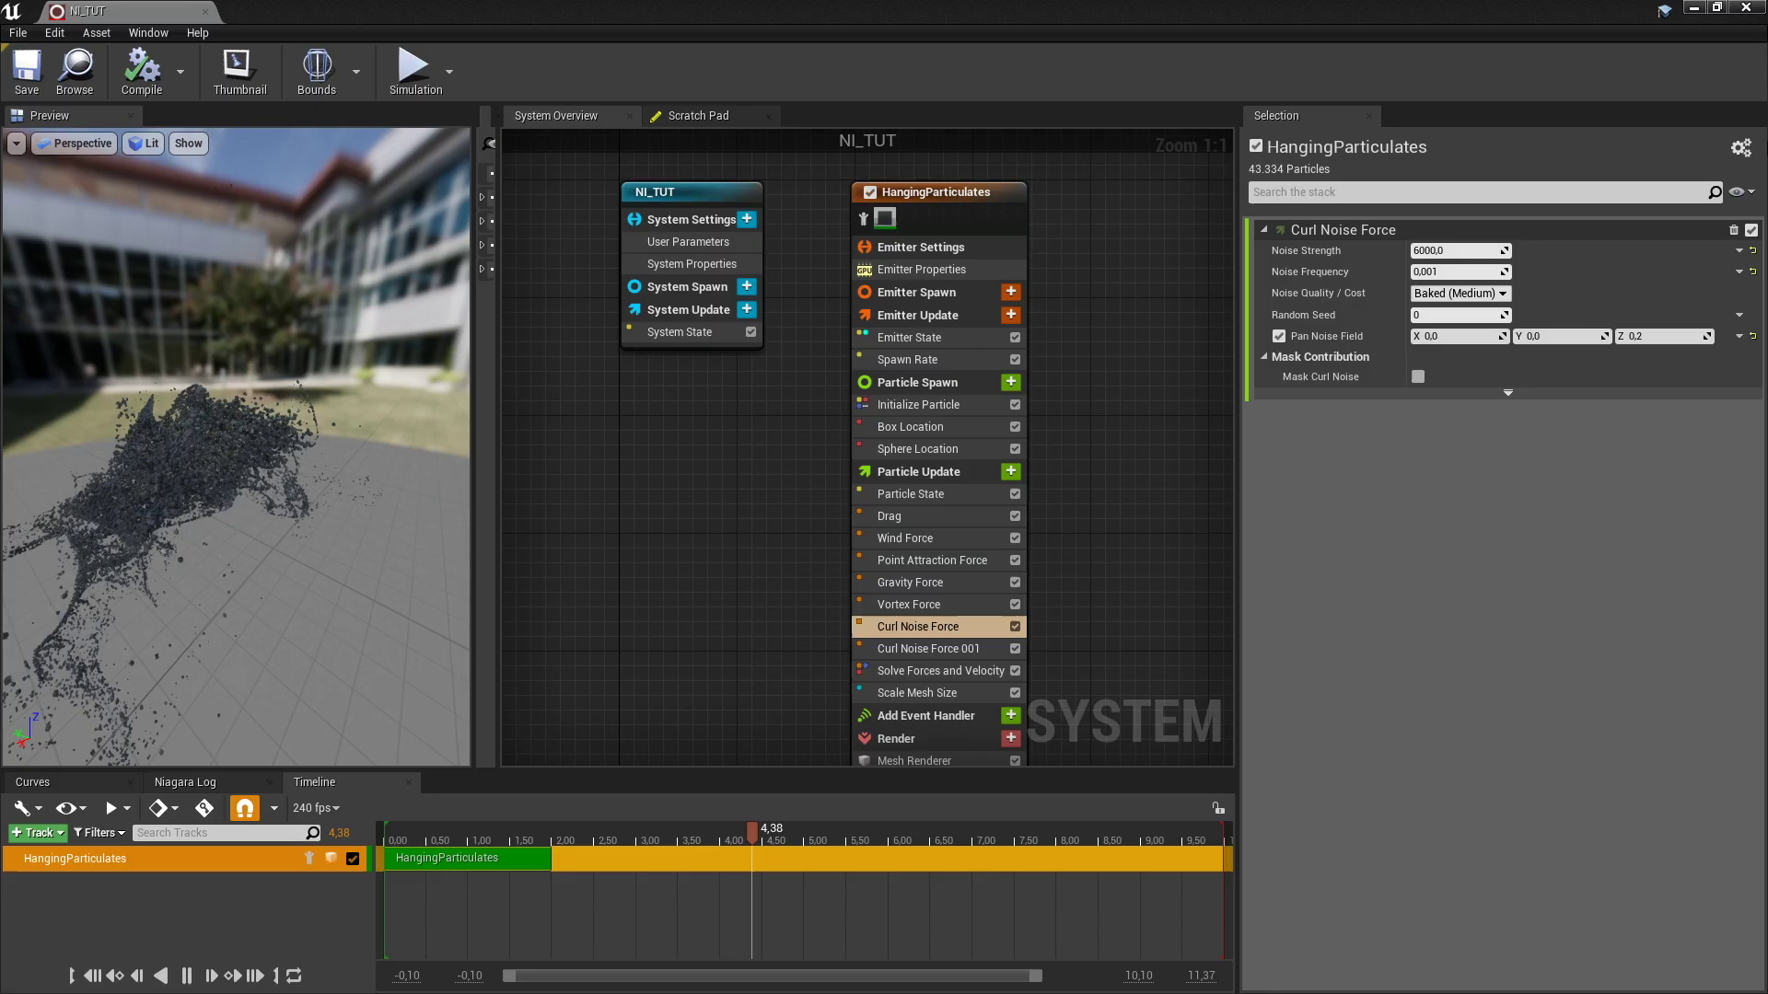
click(1744, 9)
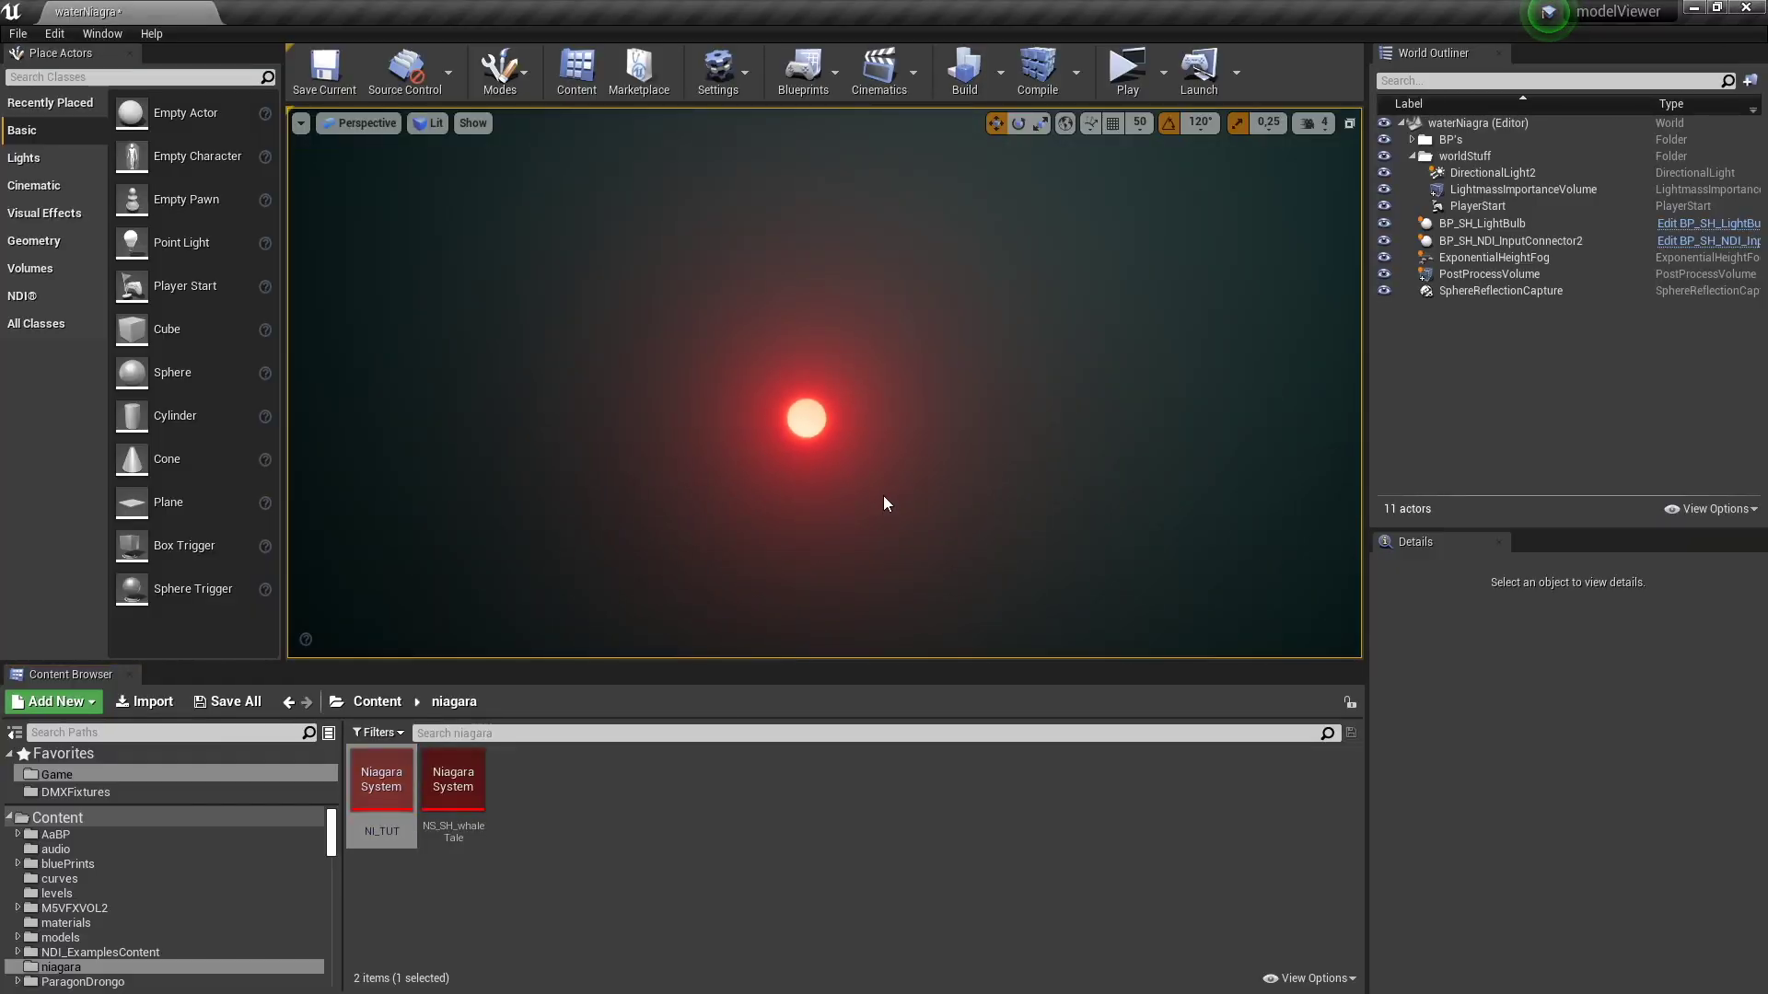
Place the NI_TUT Niagara system in the level at the glowing red light bulb and deselect it
drag(360, 776, 842, 314)
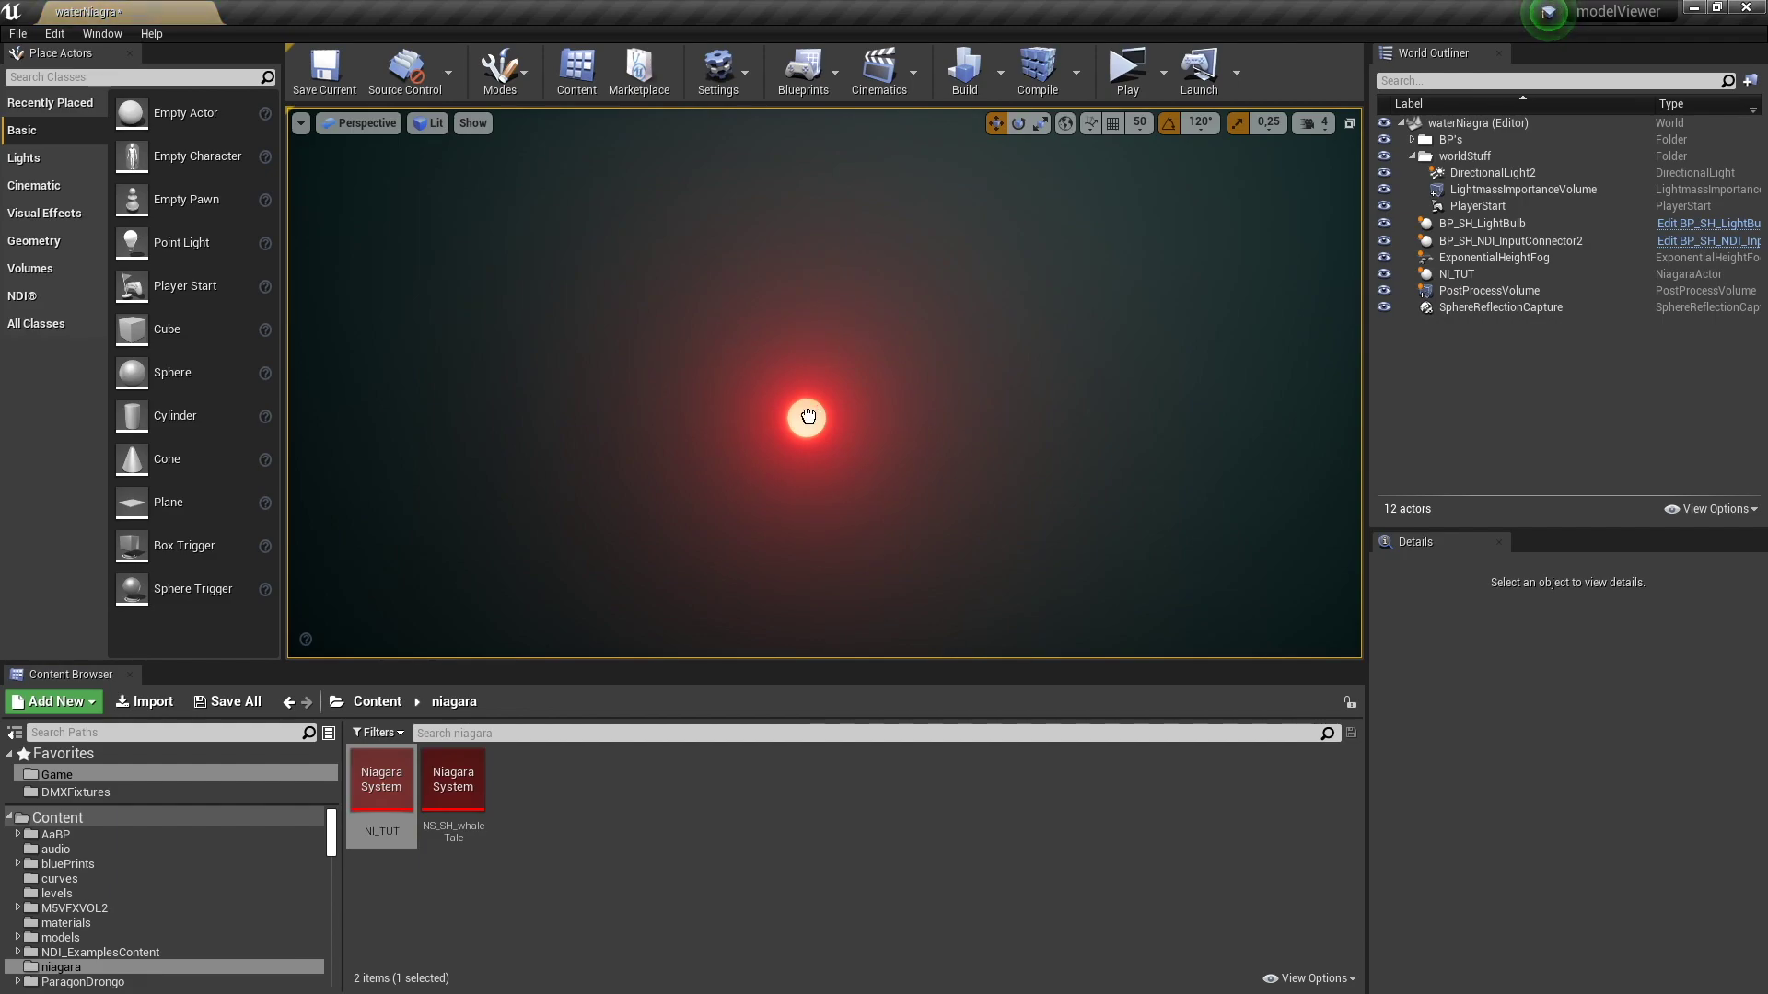
drag(808, 417, 808, 417)
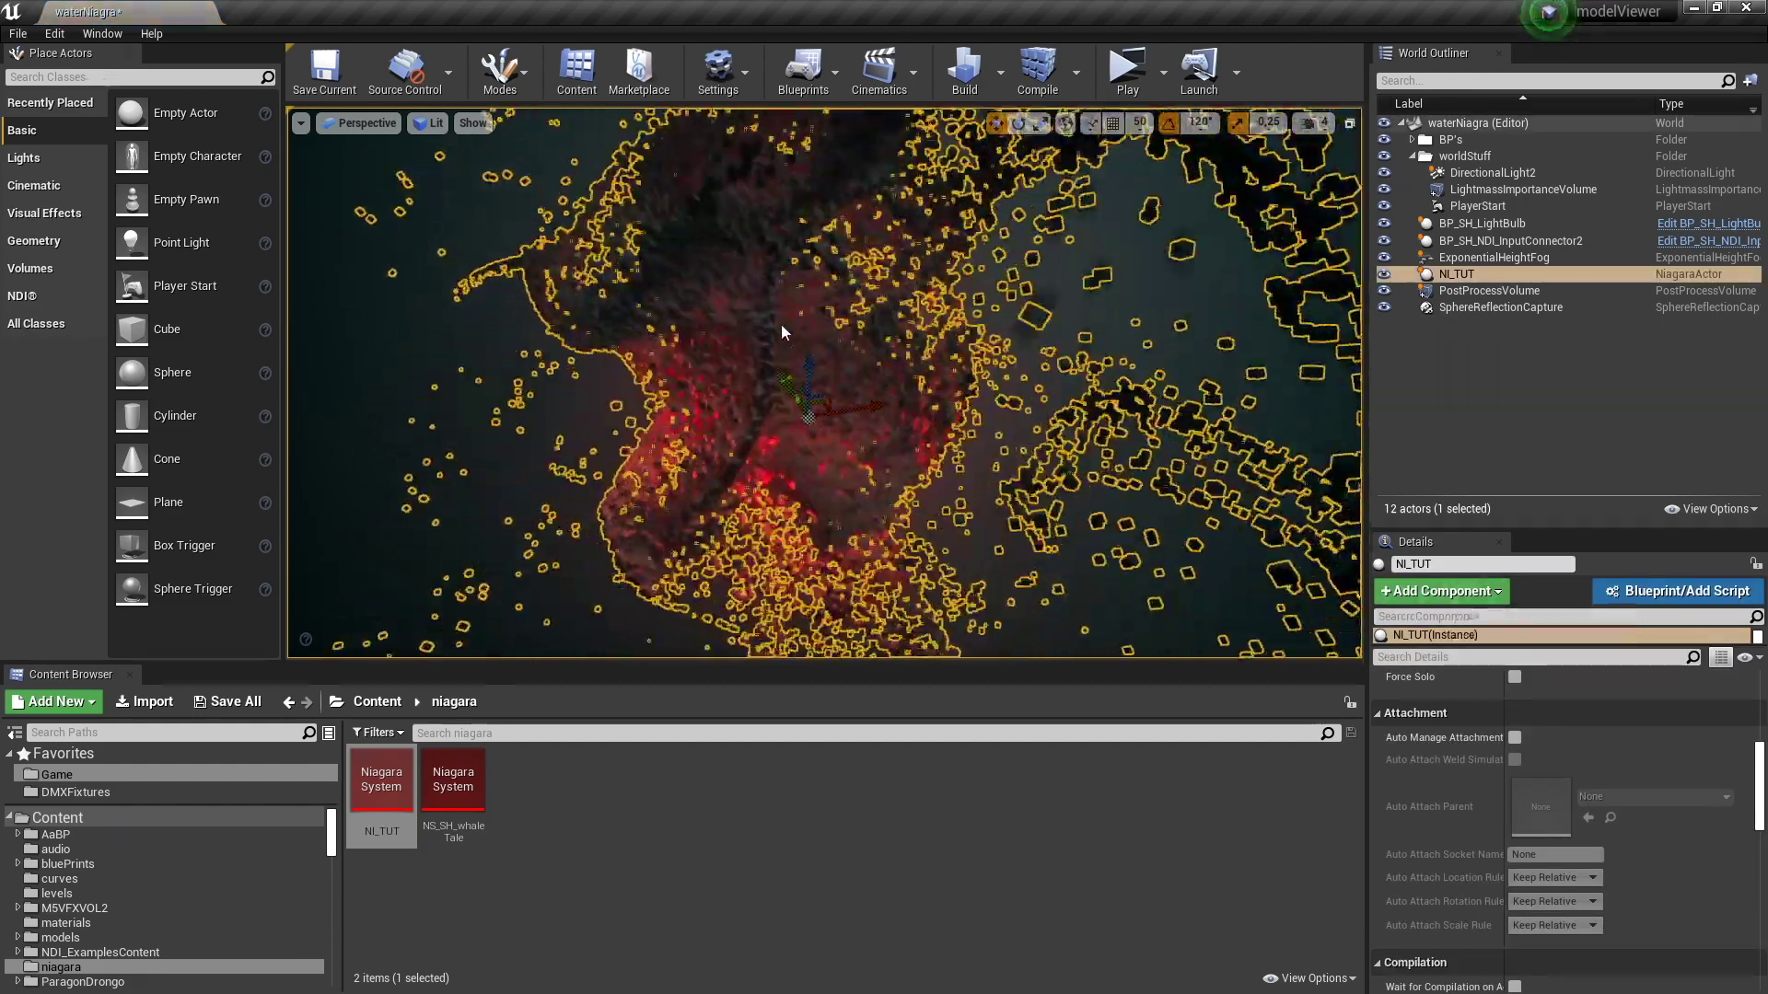
click(794, 391)
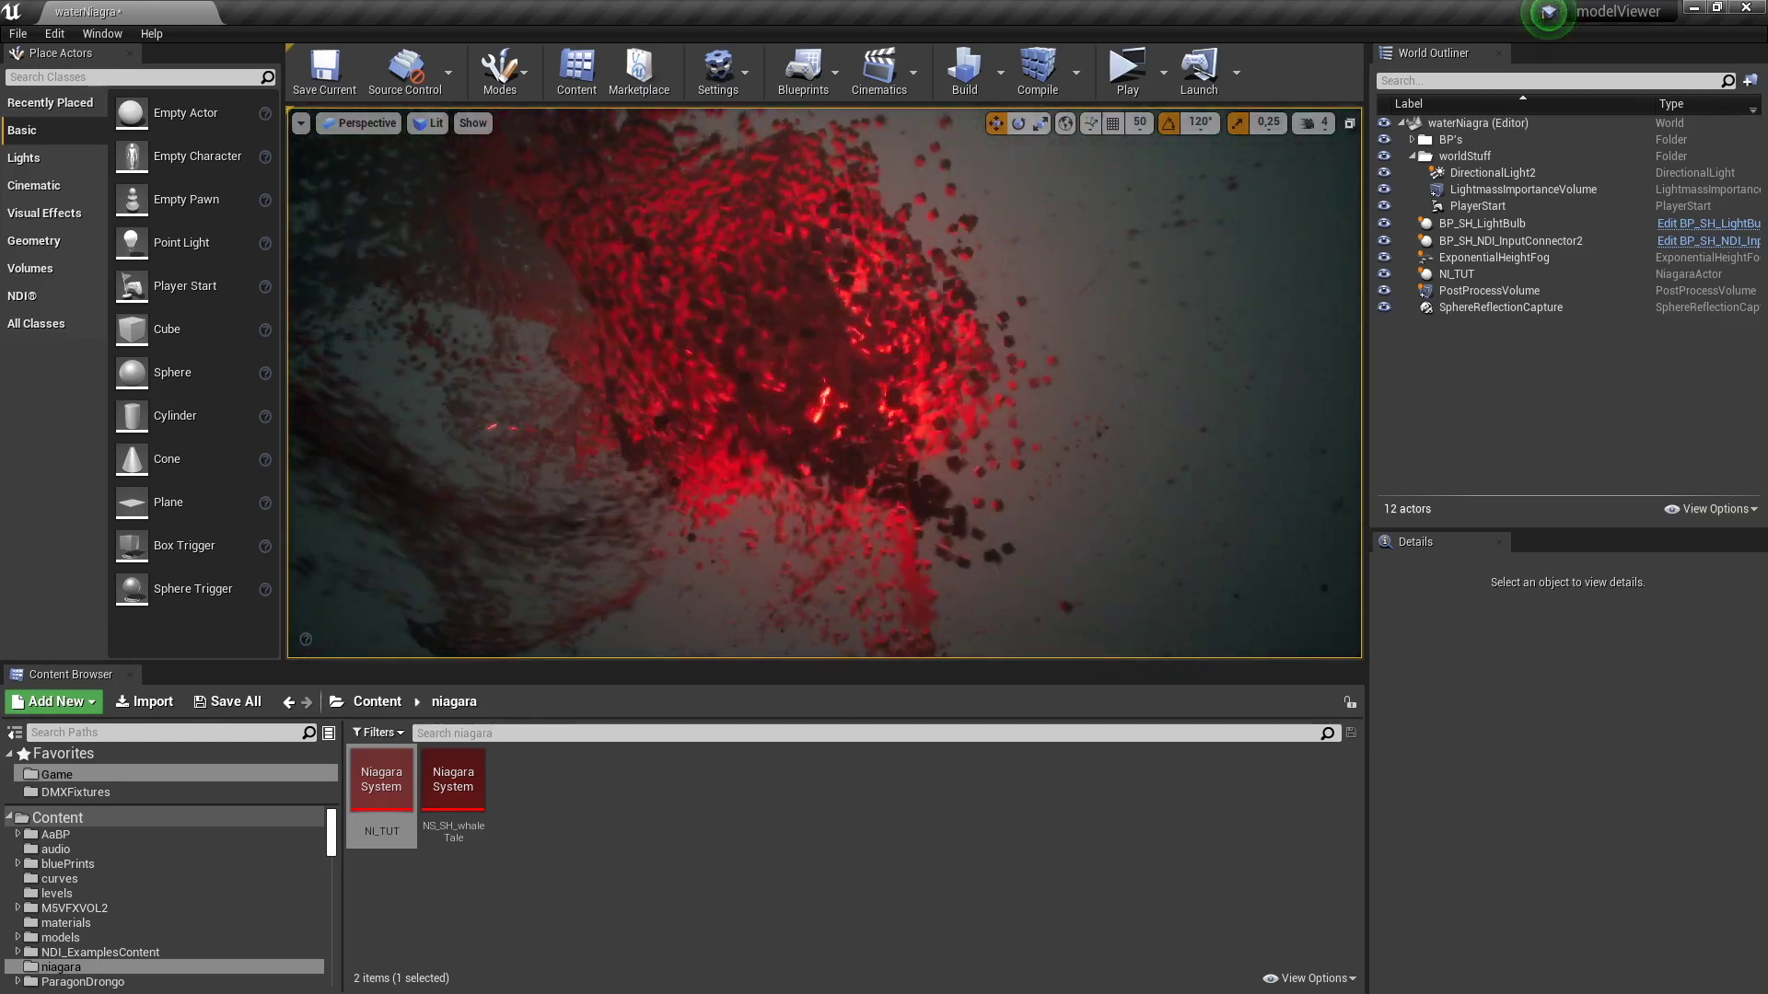
Enable Cast Shadow on the NI_TUT actor in the level and deselect it
click(783, 331)
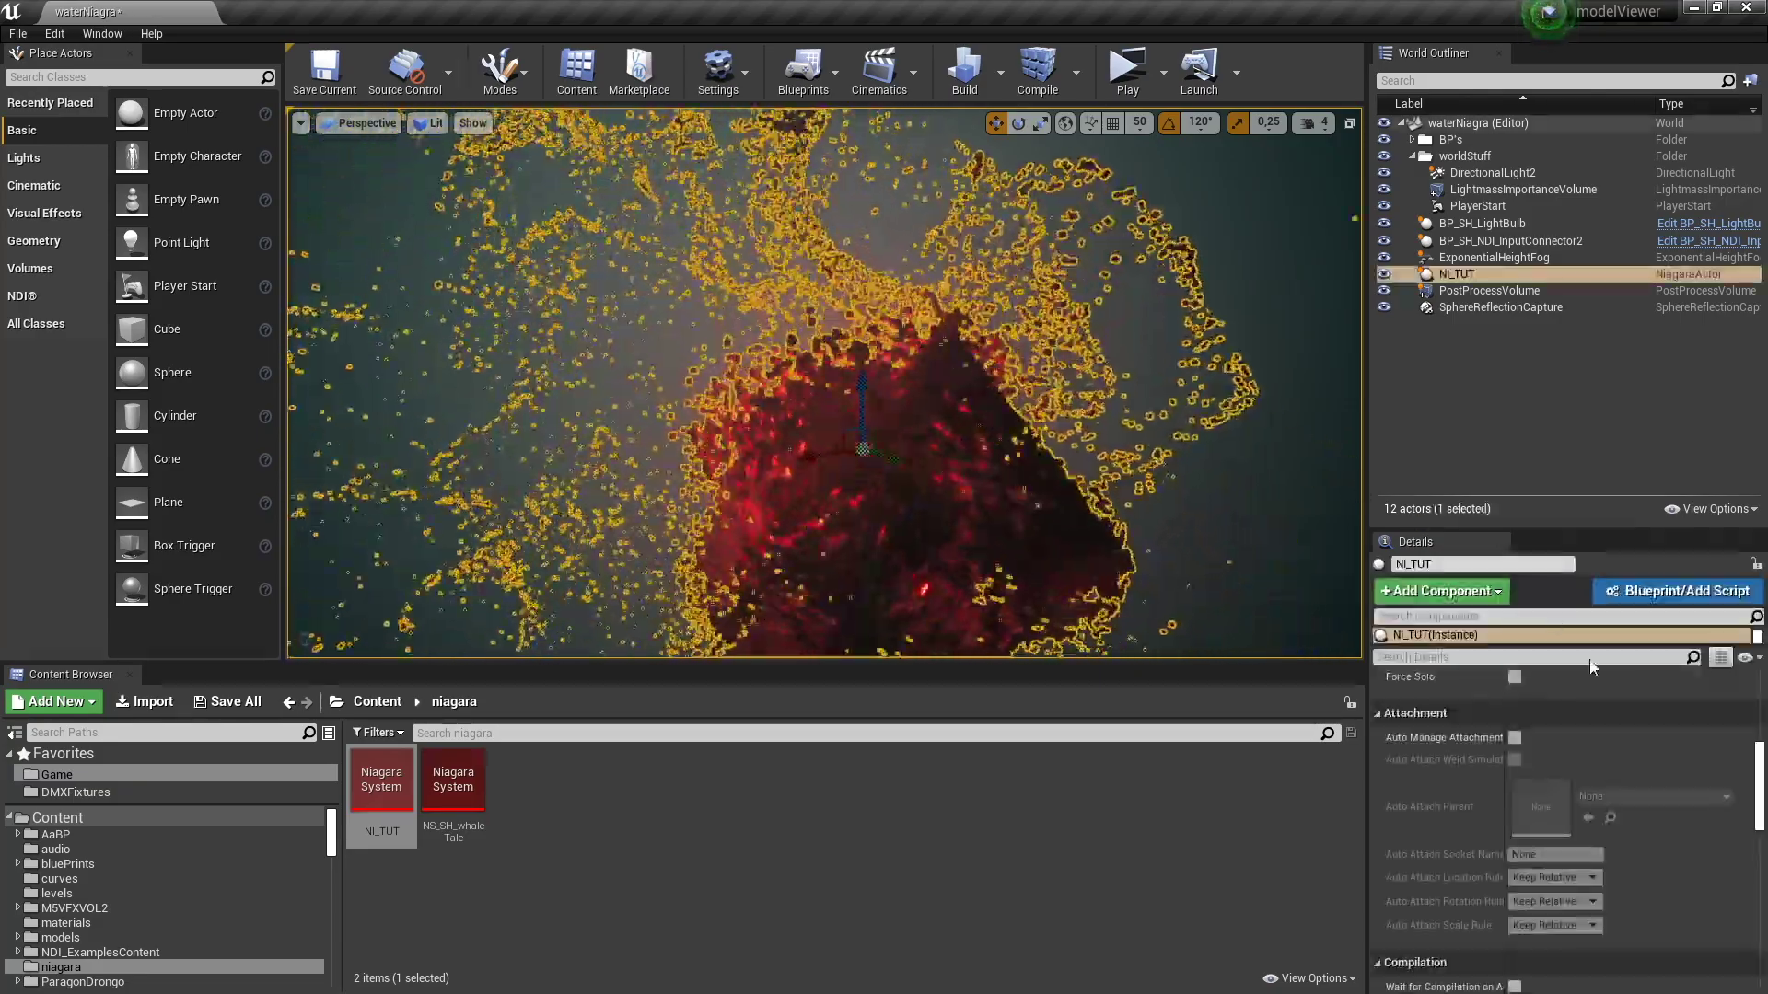
scroll(1470, 806, down, 3)
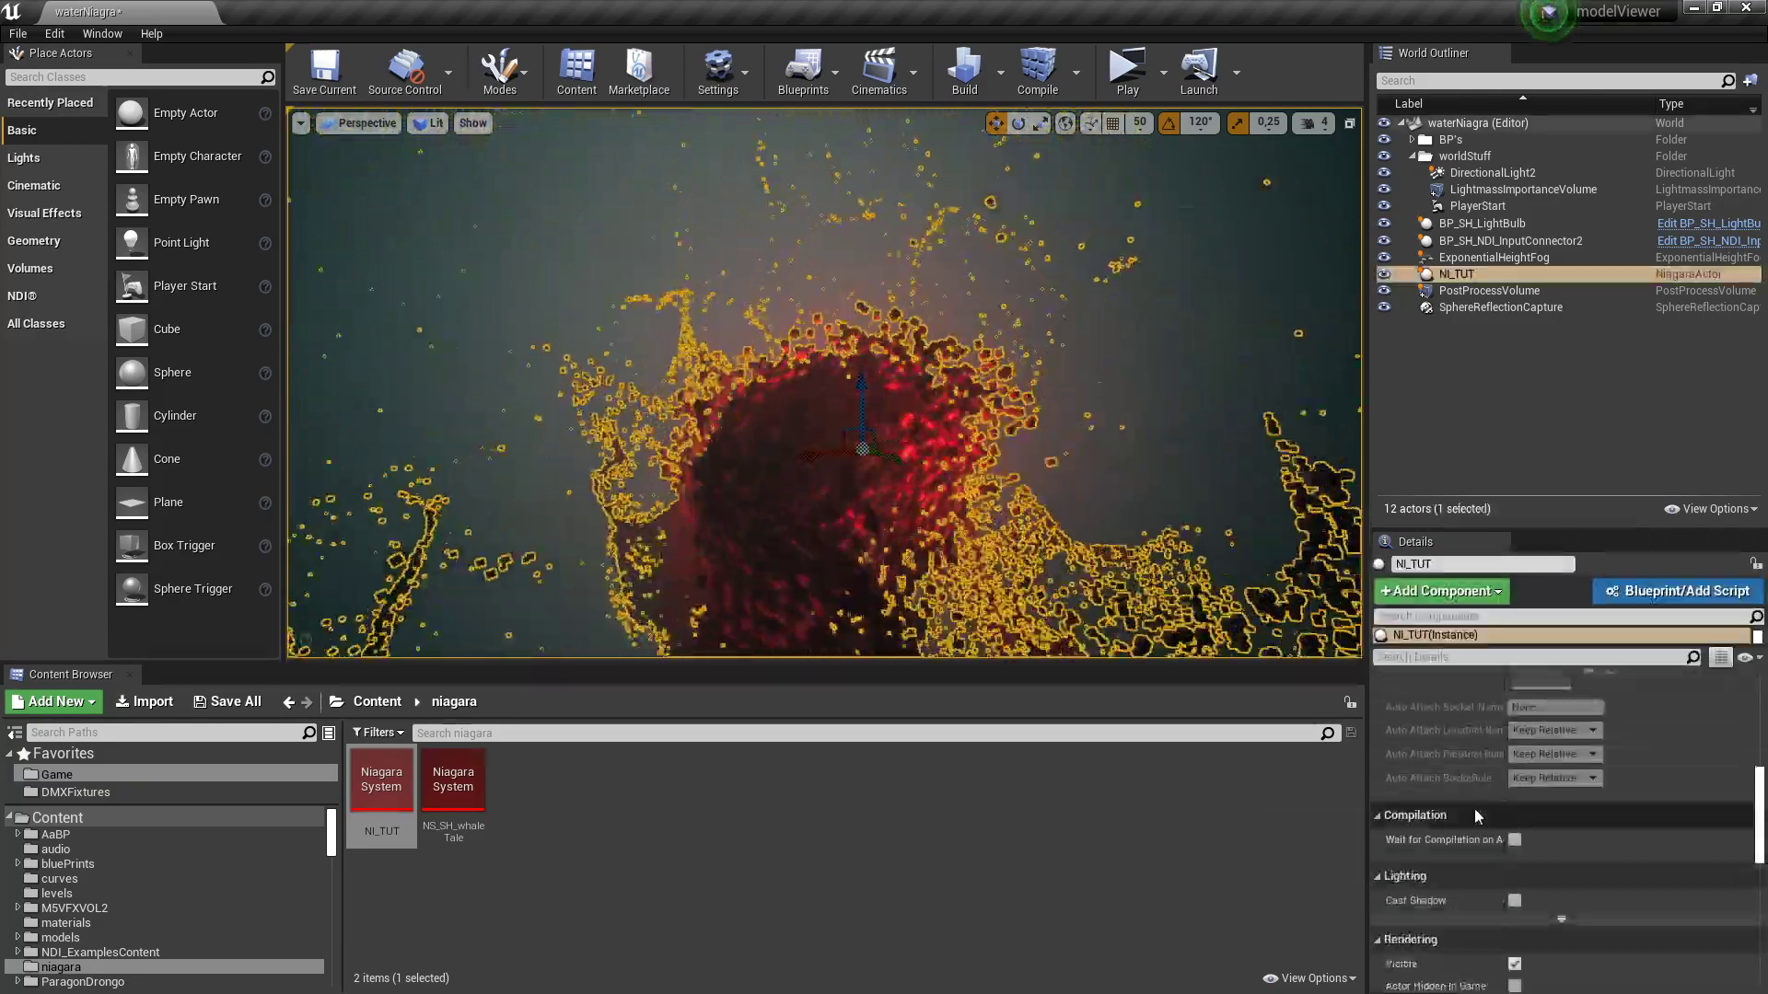
scroll(1472, 810, down, 2)
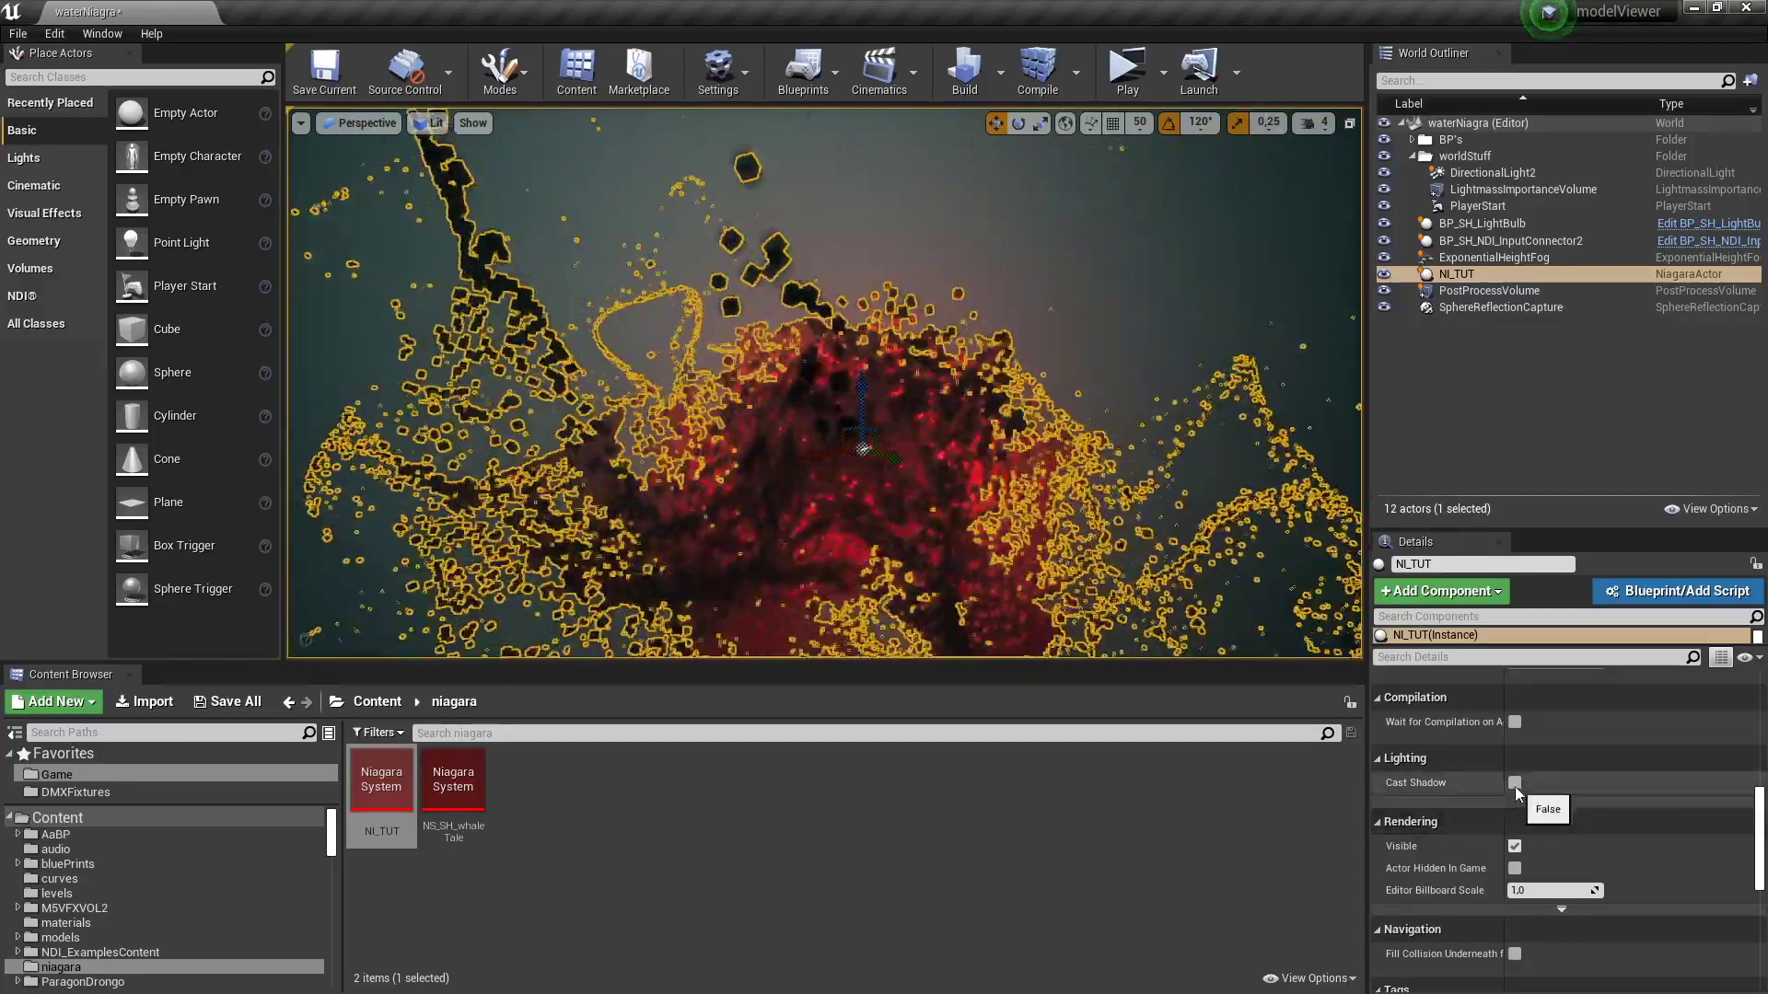
click(1515, 783)
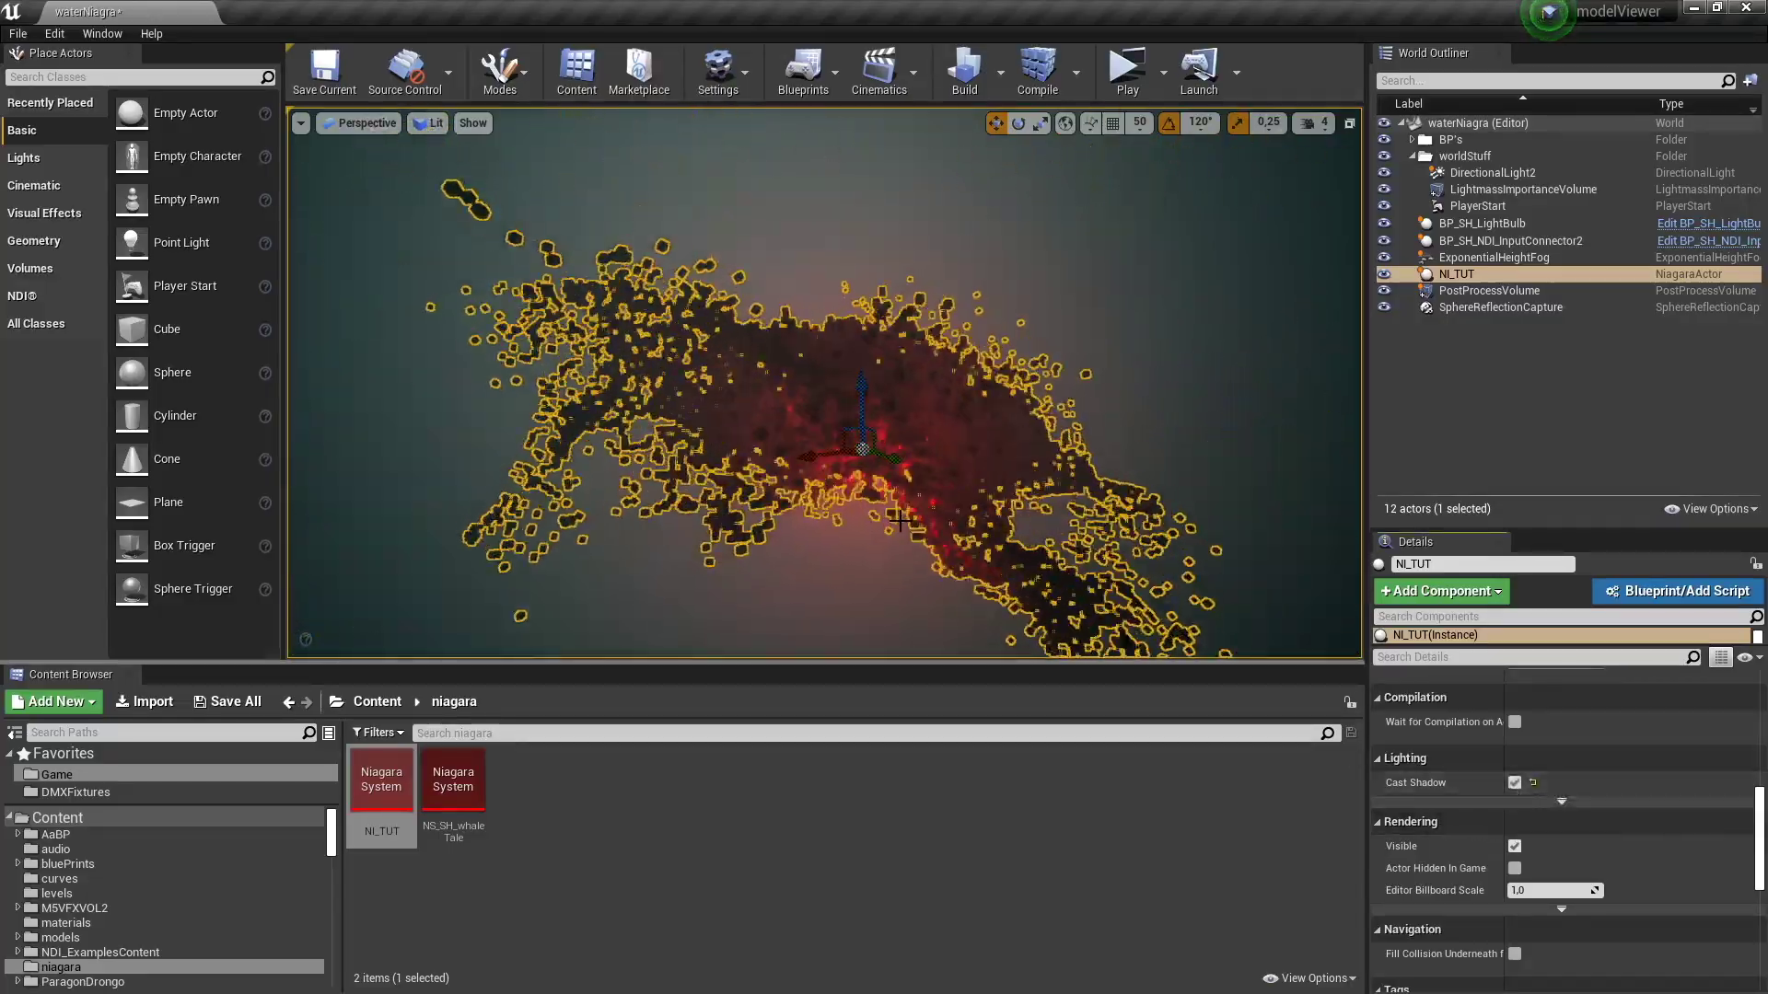
click(732, 428)
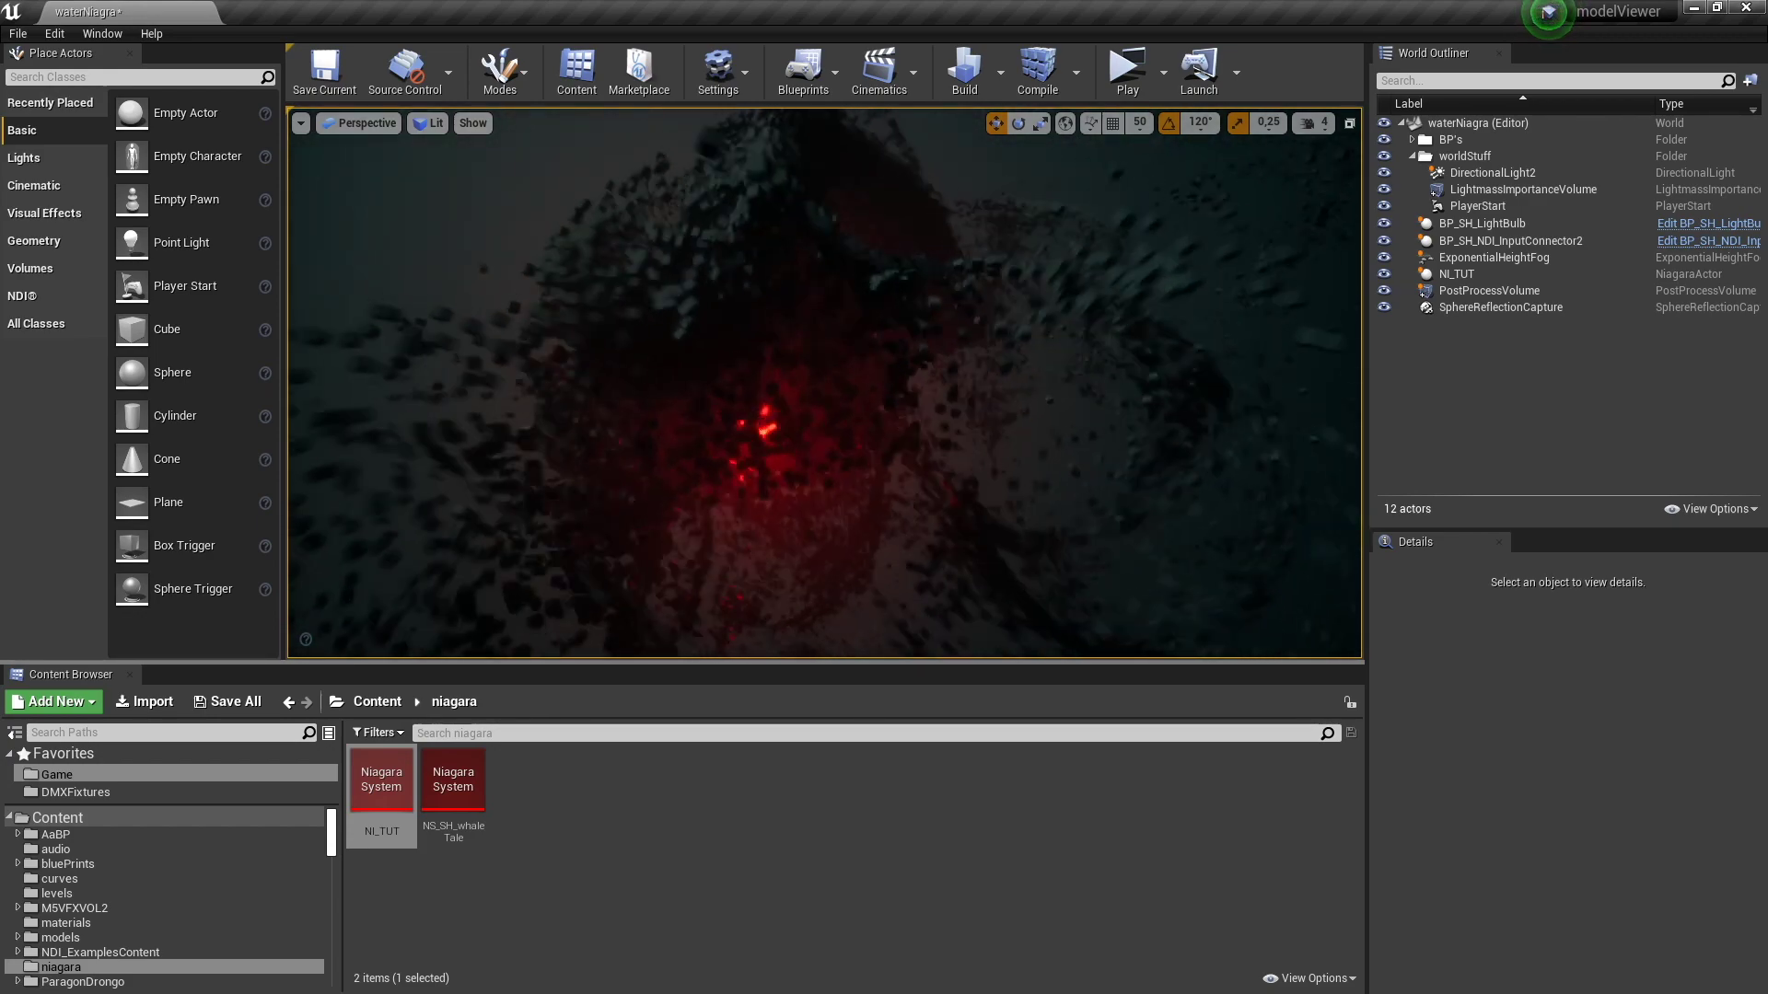
Move the BP_SH_LightBulb actor along its Y axis through the particles, inspect the lighting from several angles and deselect it
click(1482, 224)
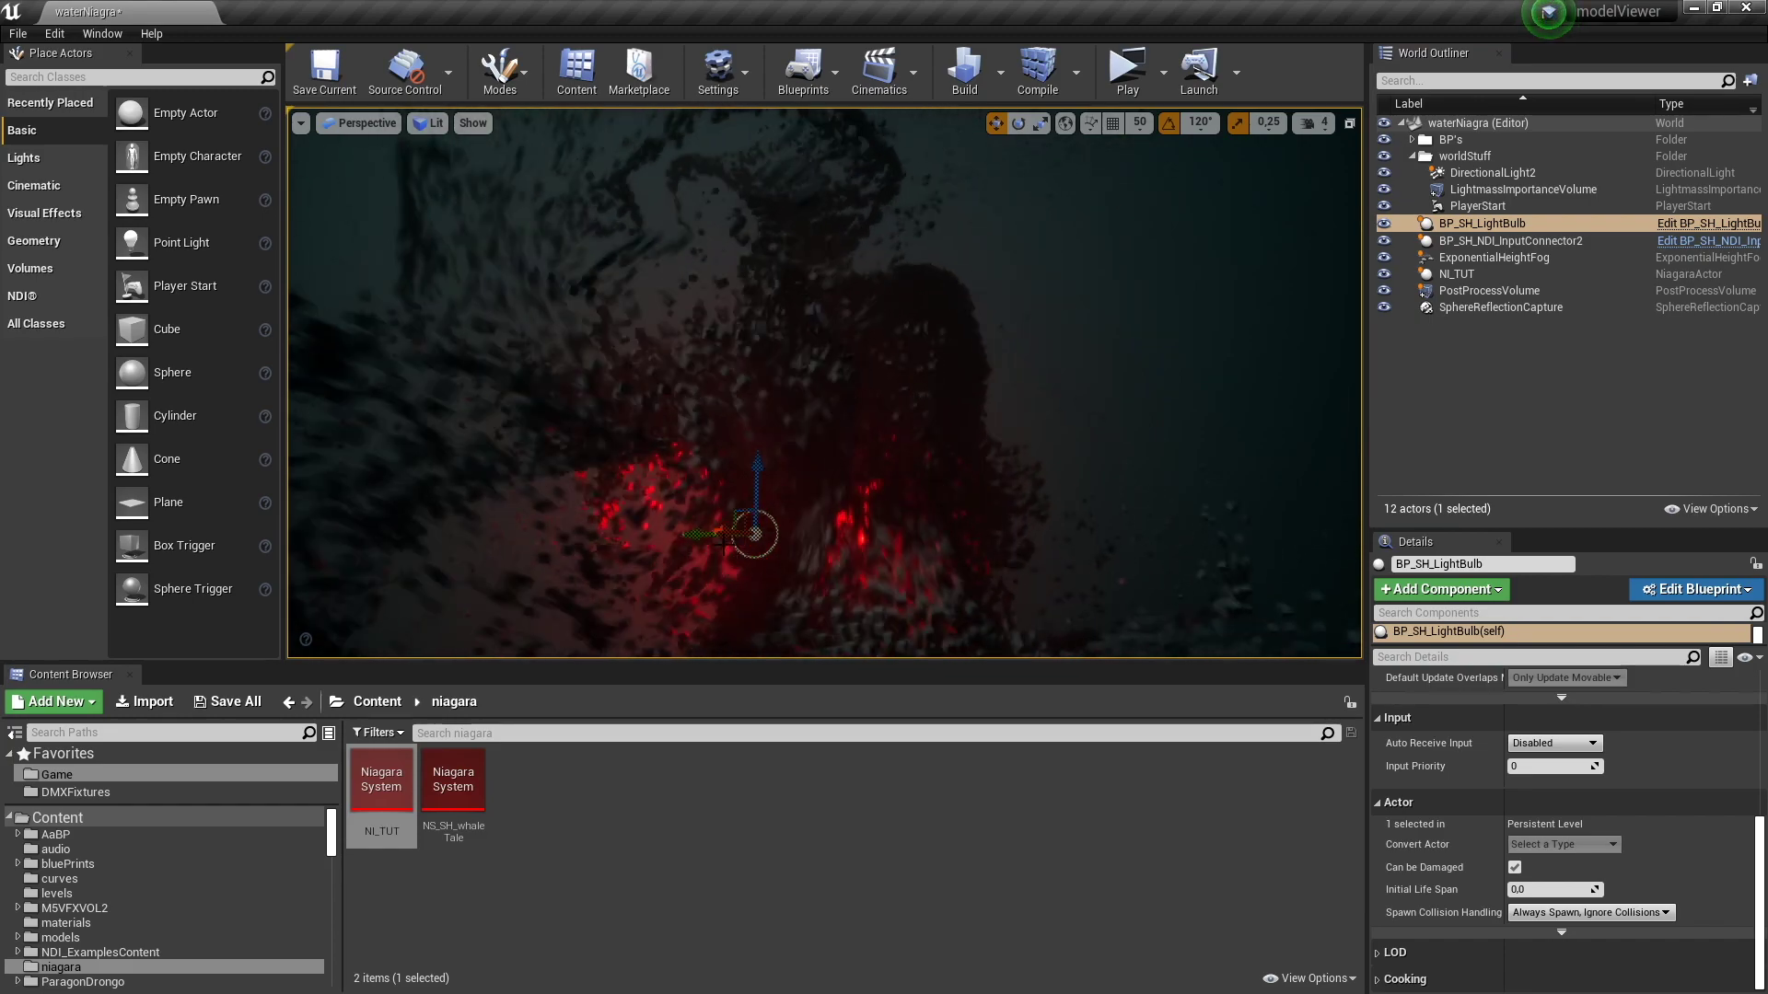
drag(707, 532, 930, 531)
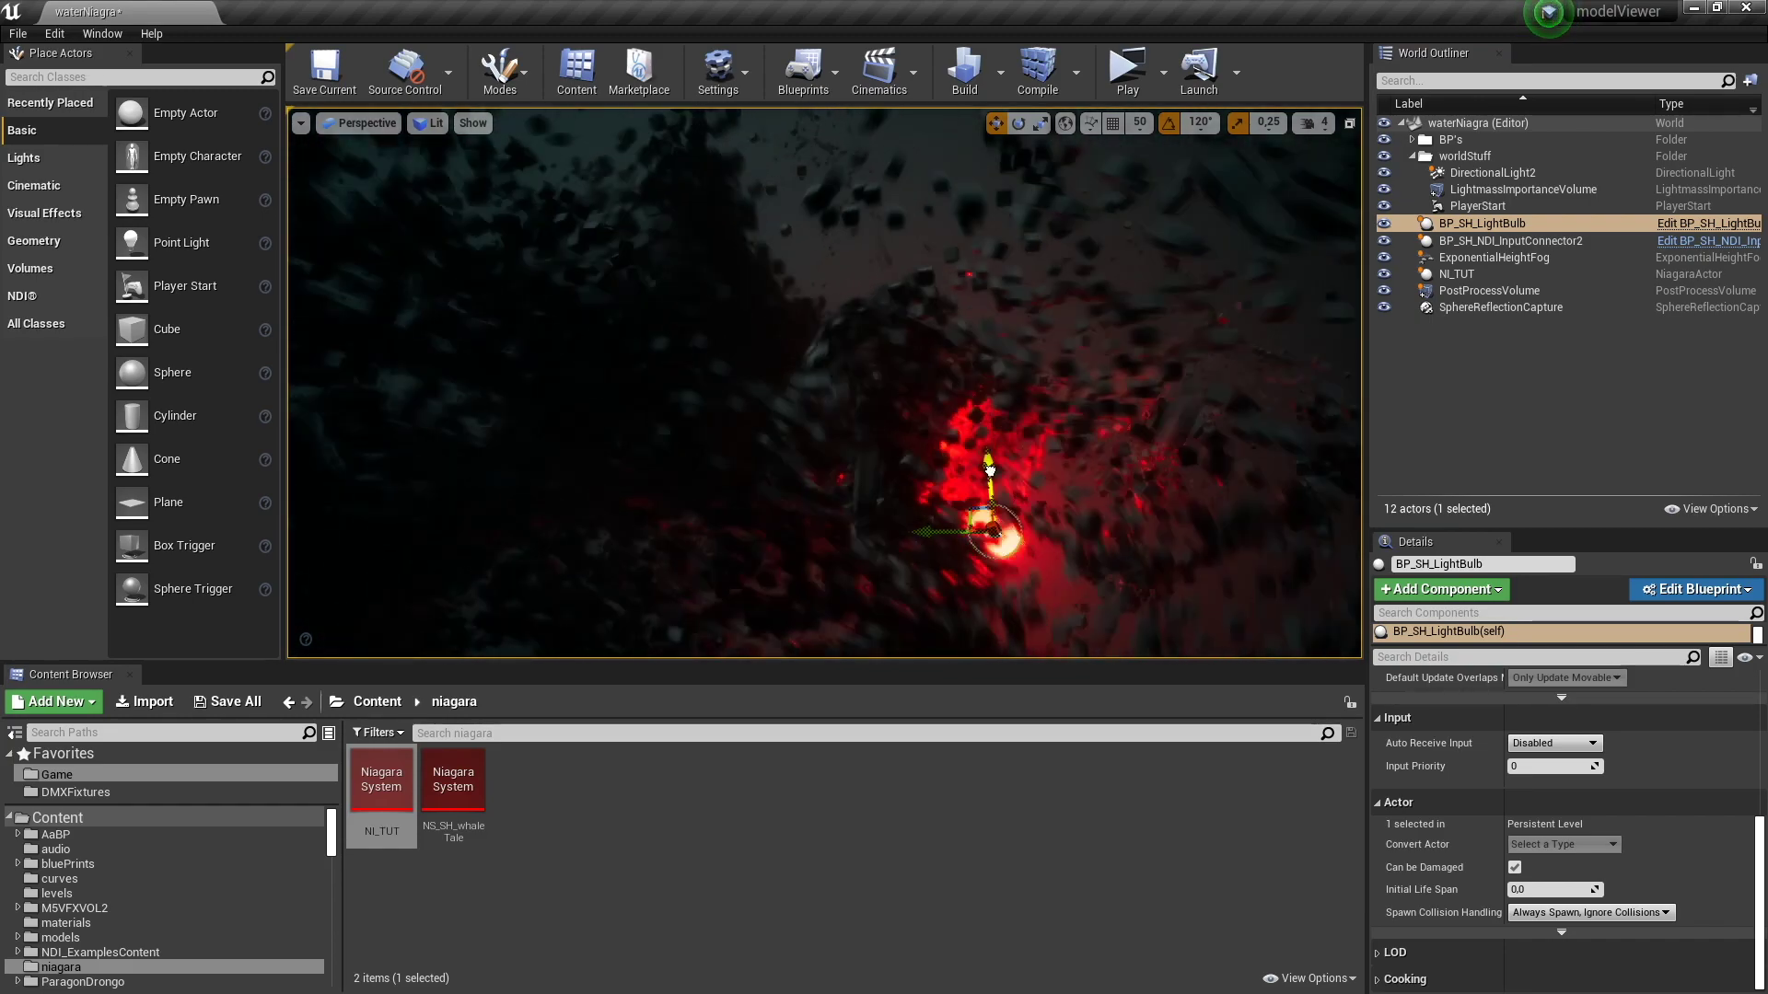
right_drag(984, 291, 884, 391)
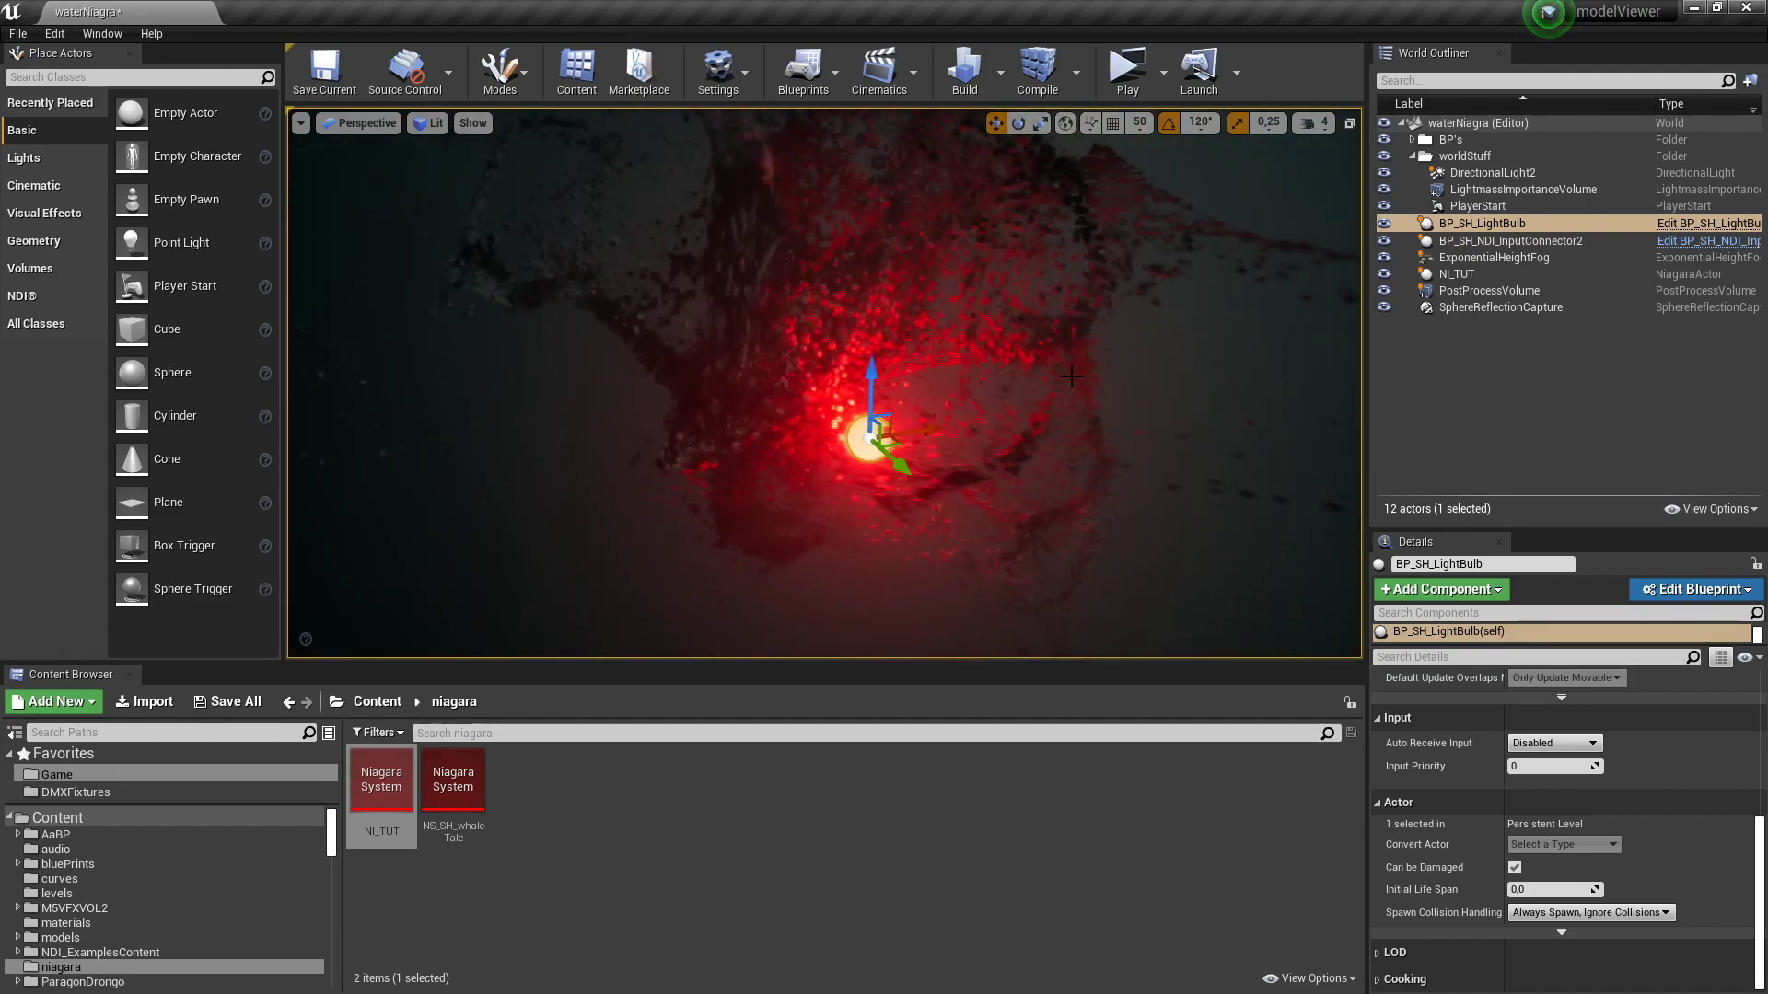
right_drag(1044, 439, 1044, 396)
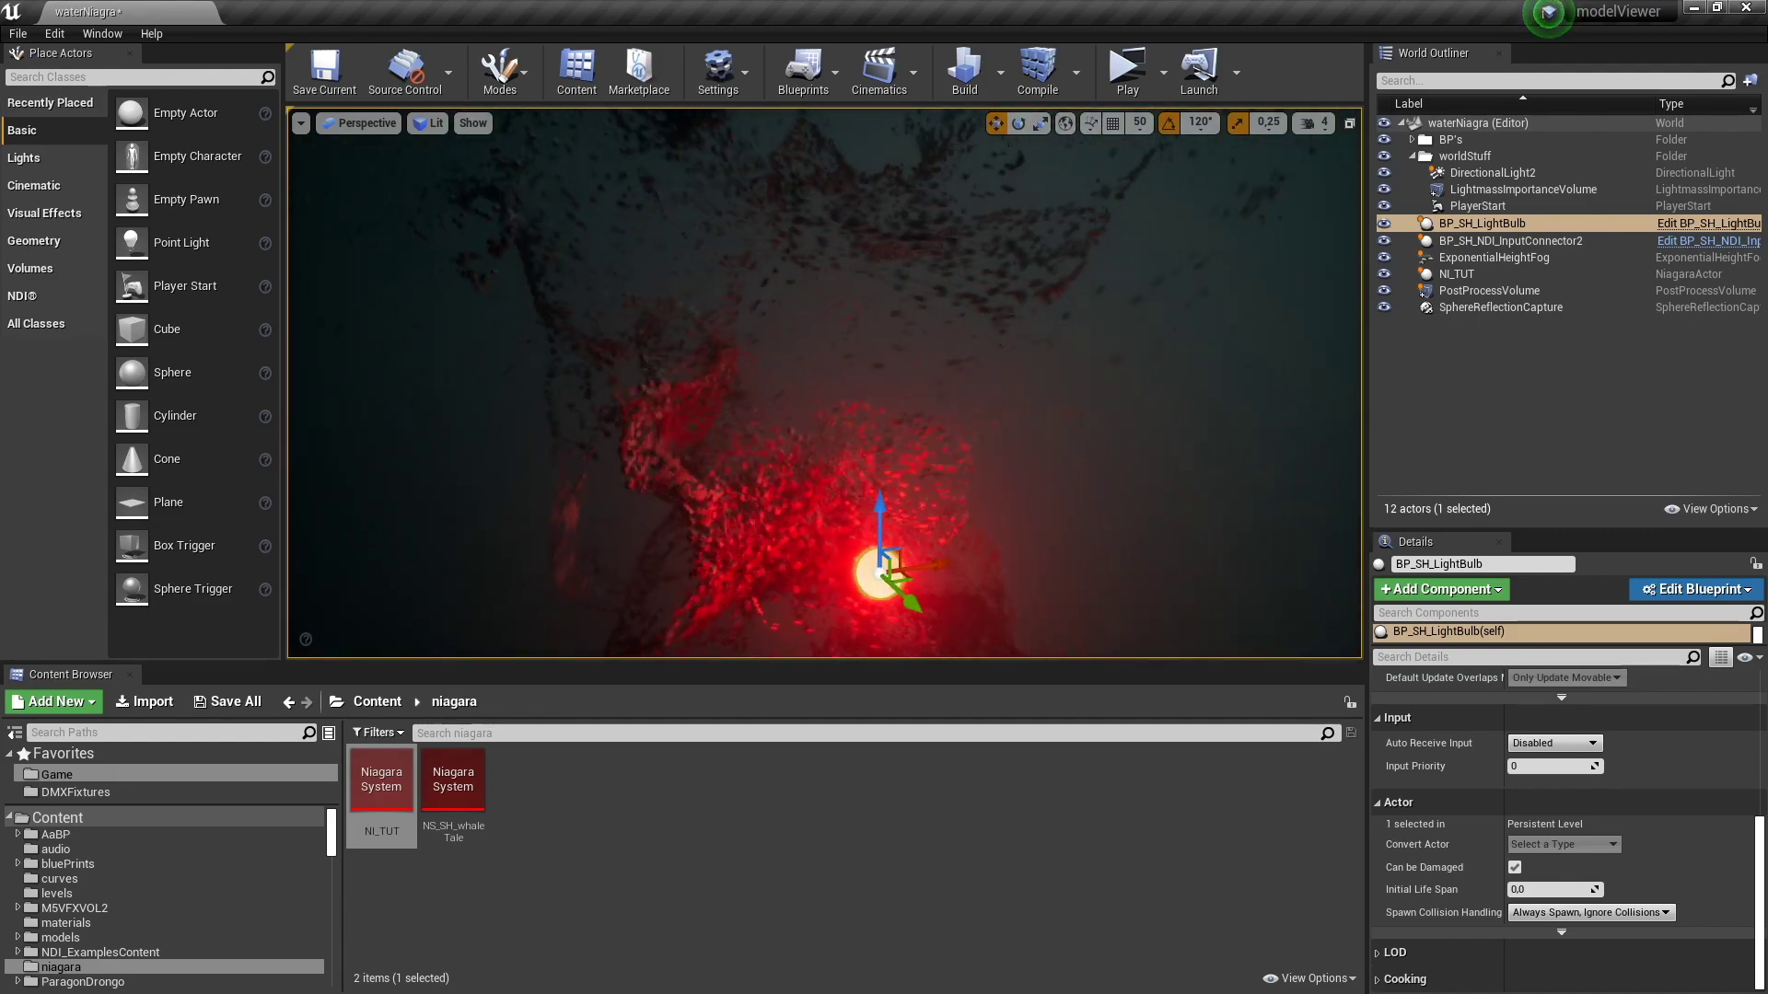
right_drag(884, 387, 929, 396)
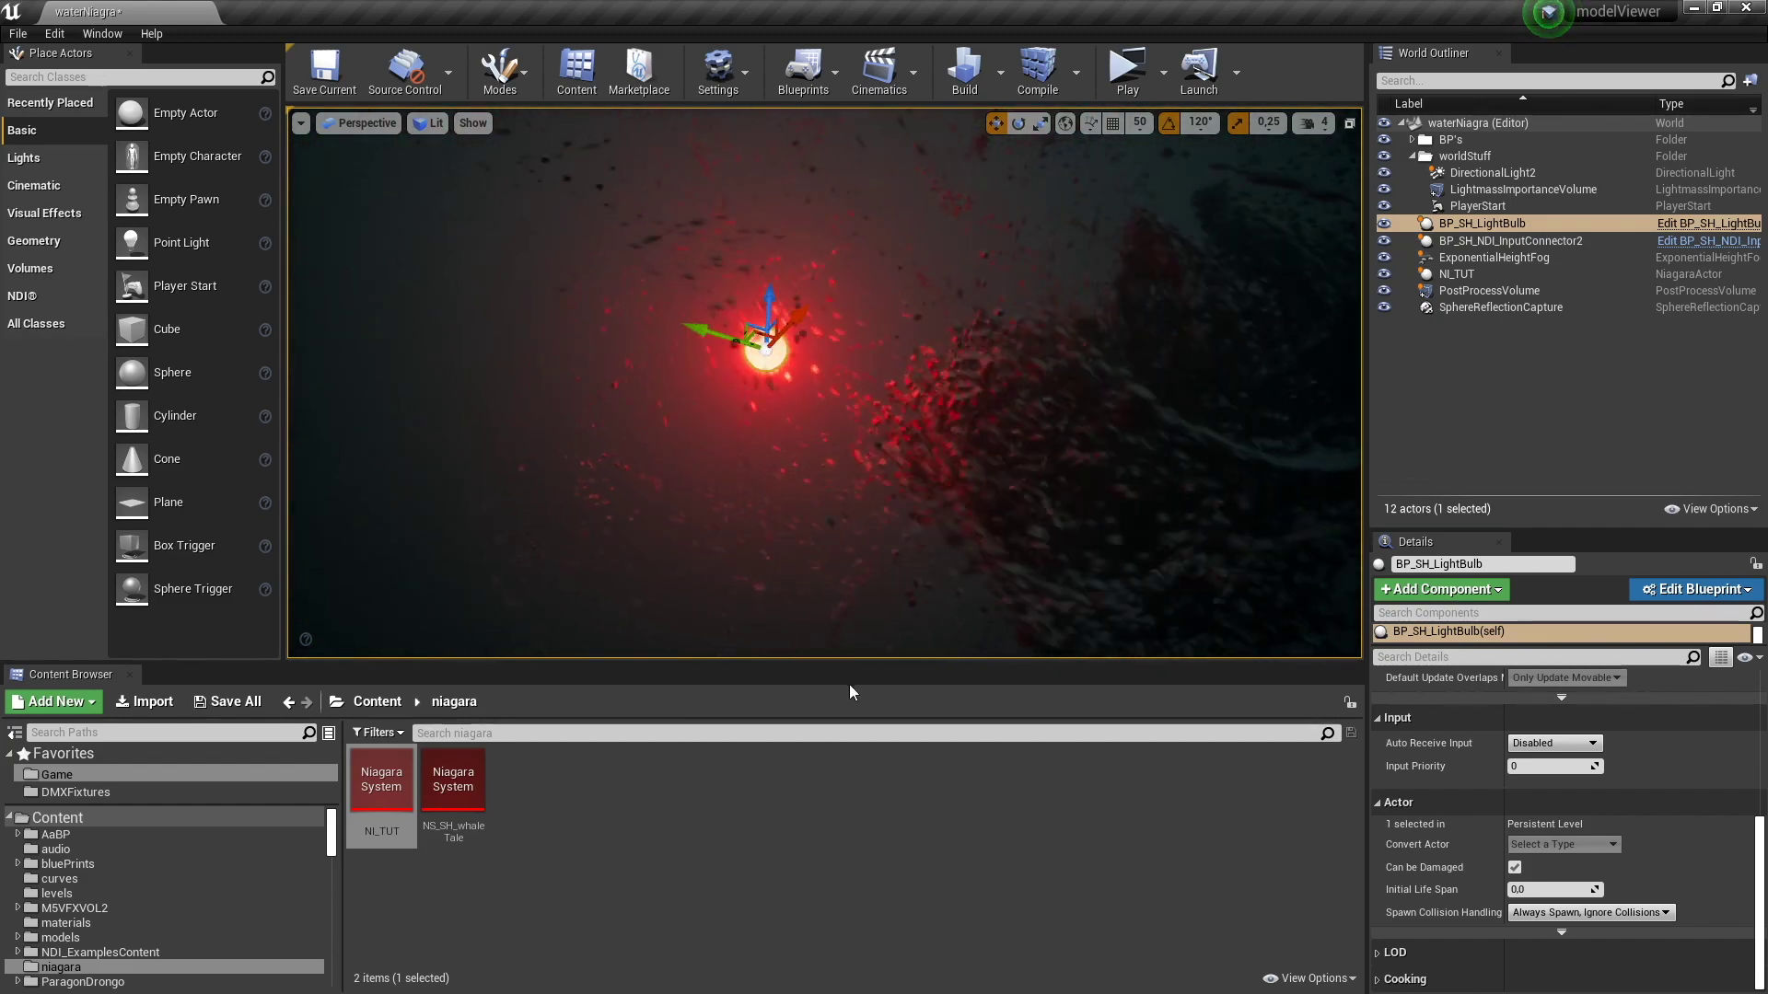
click(744, 417)
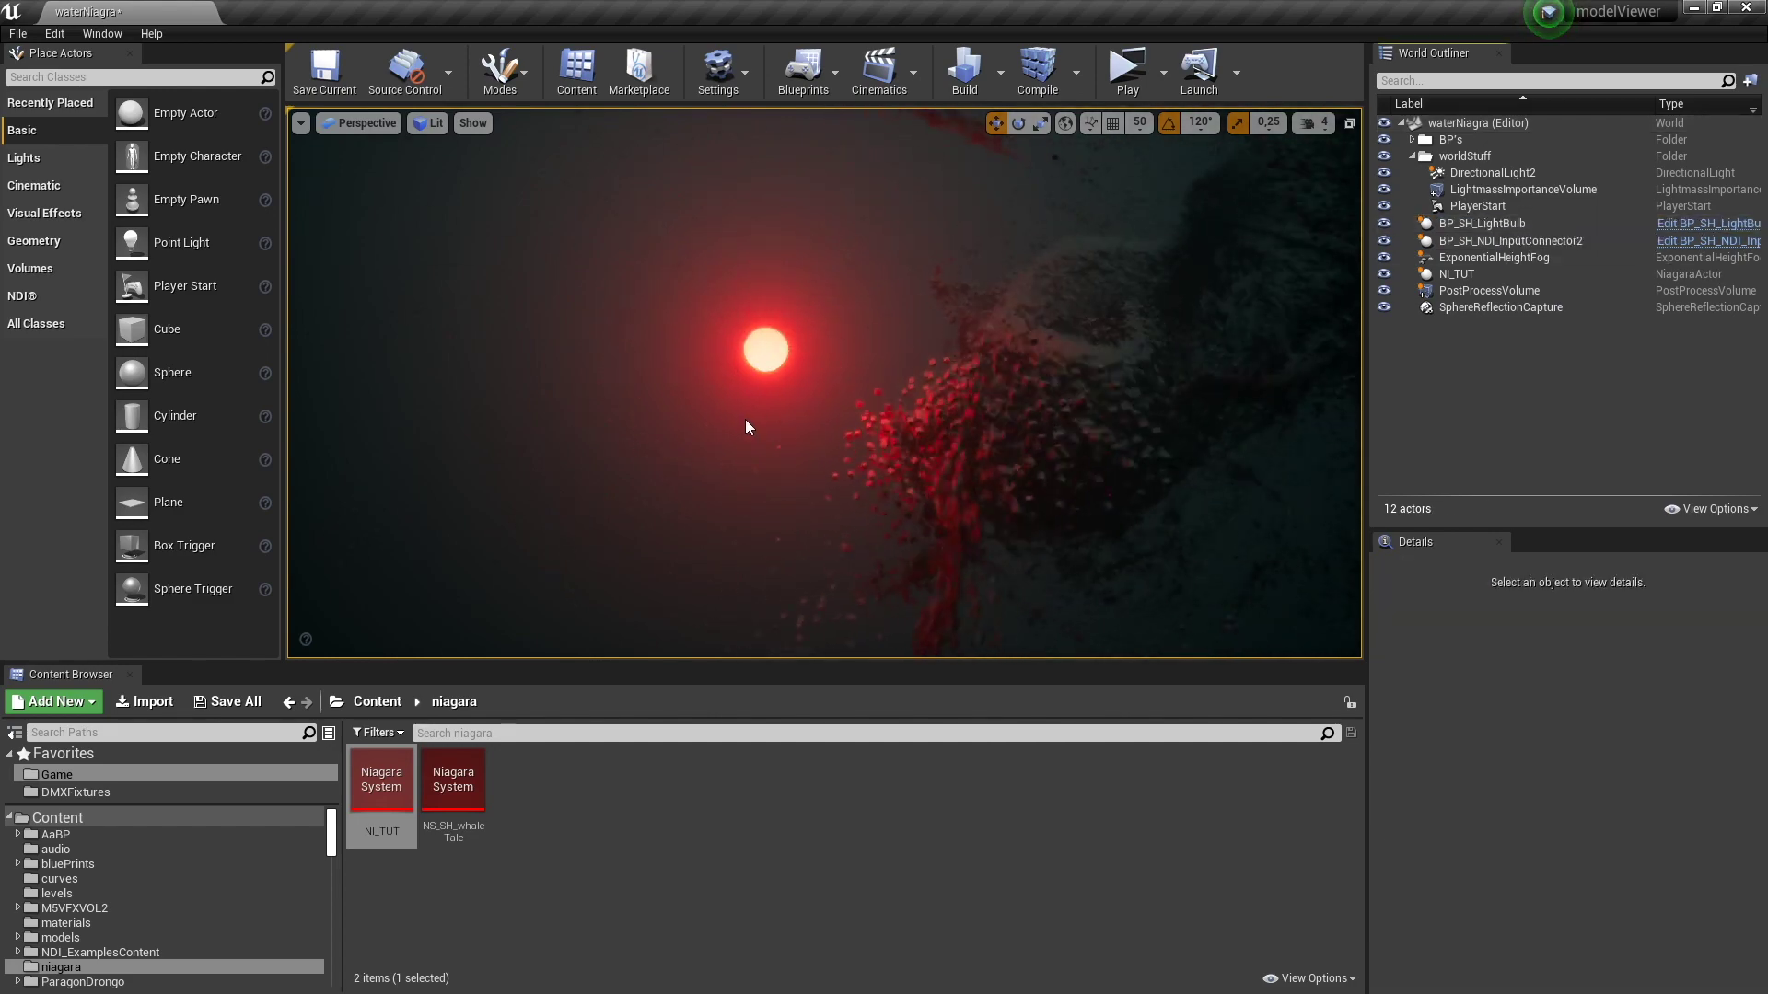